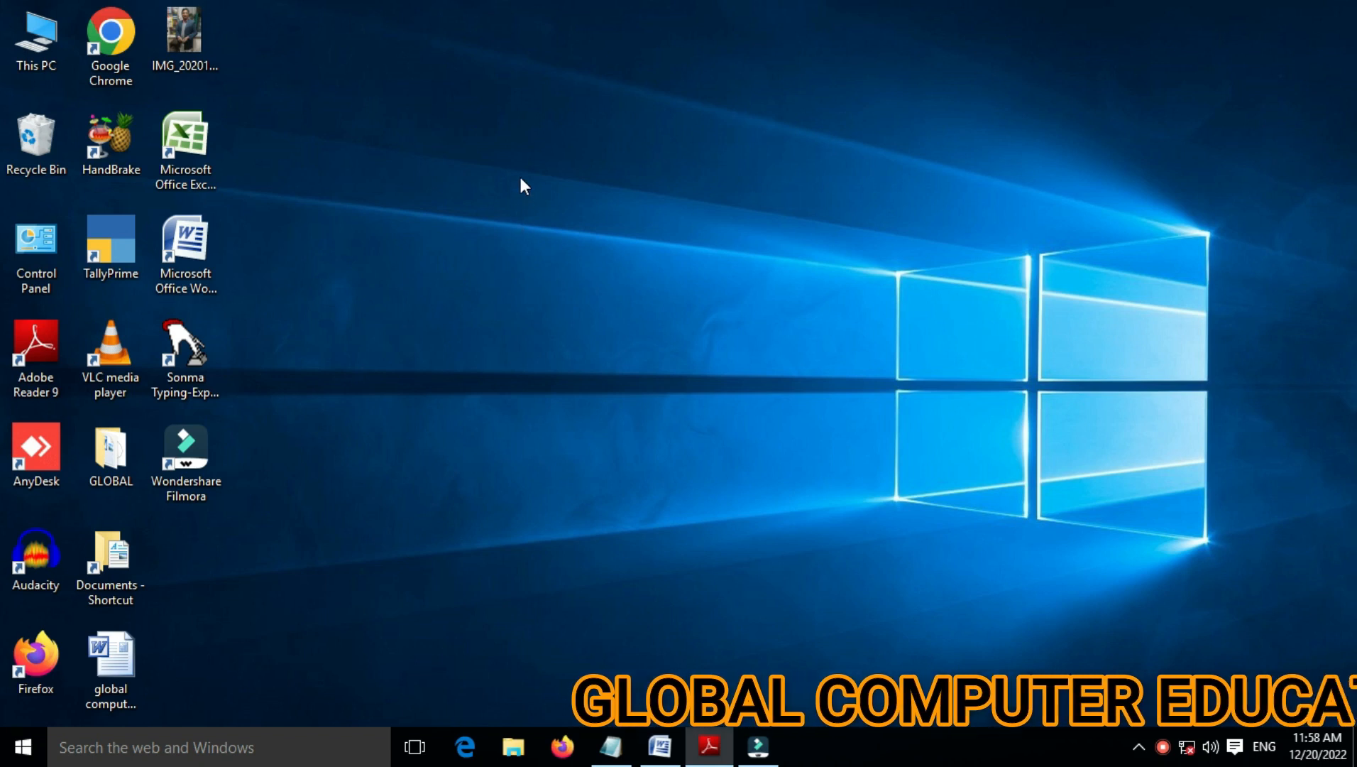
# Step: Switch to the blank document in Microsoft Word and look over the recently used and available fonts
pyautogui.click(568, 238)
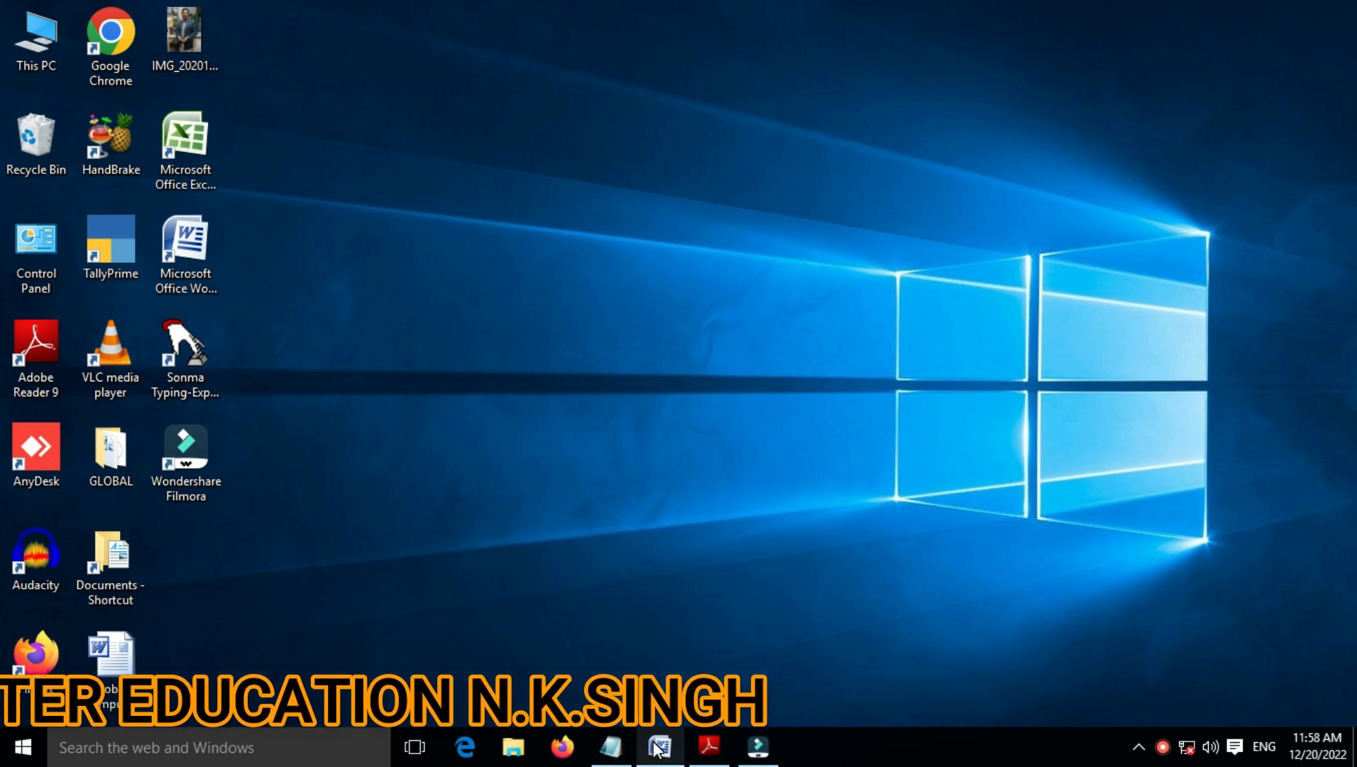
pyautogui.moveTo(656, 745)
pyautogui.click(649, 597)
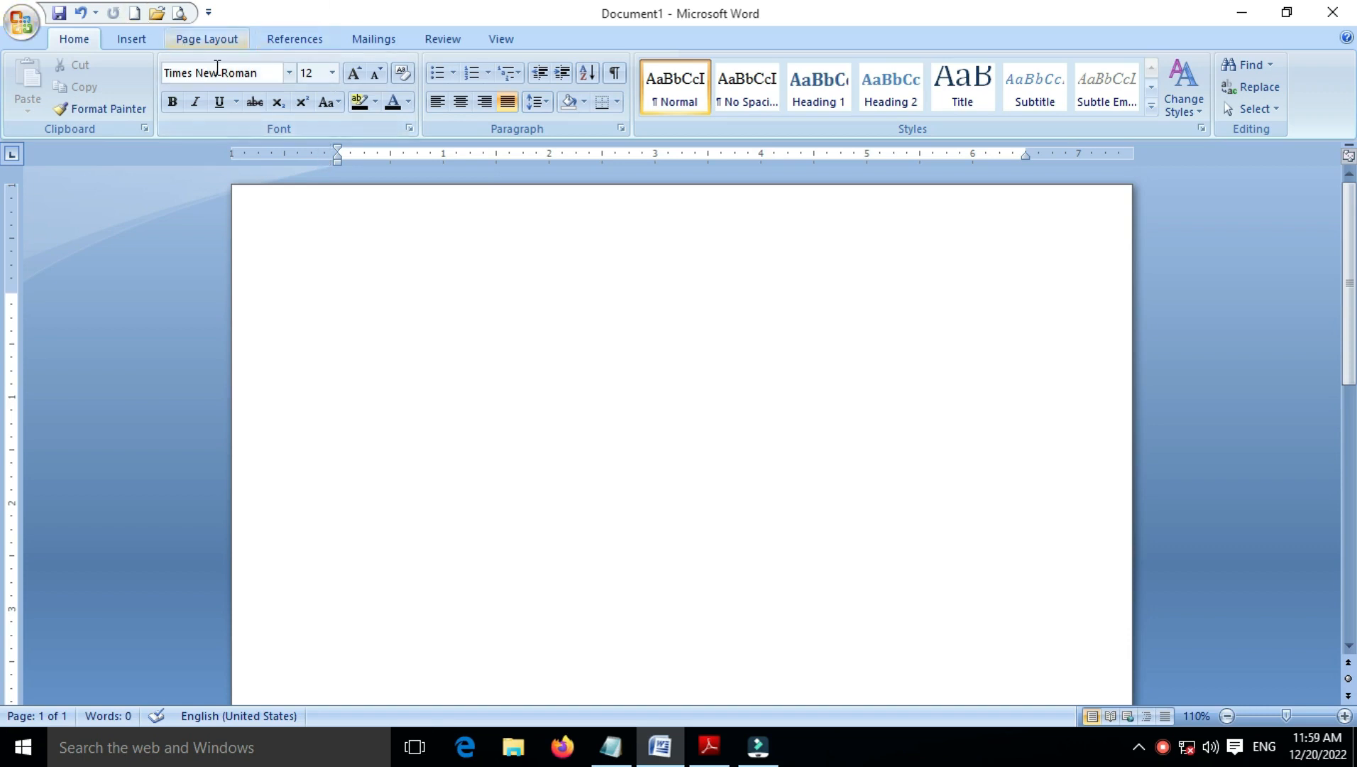
pyautogui.click(295, 73)
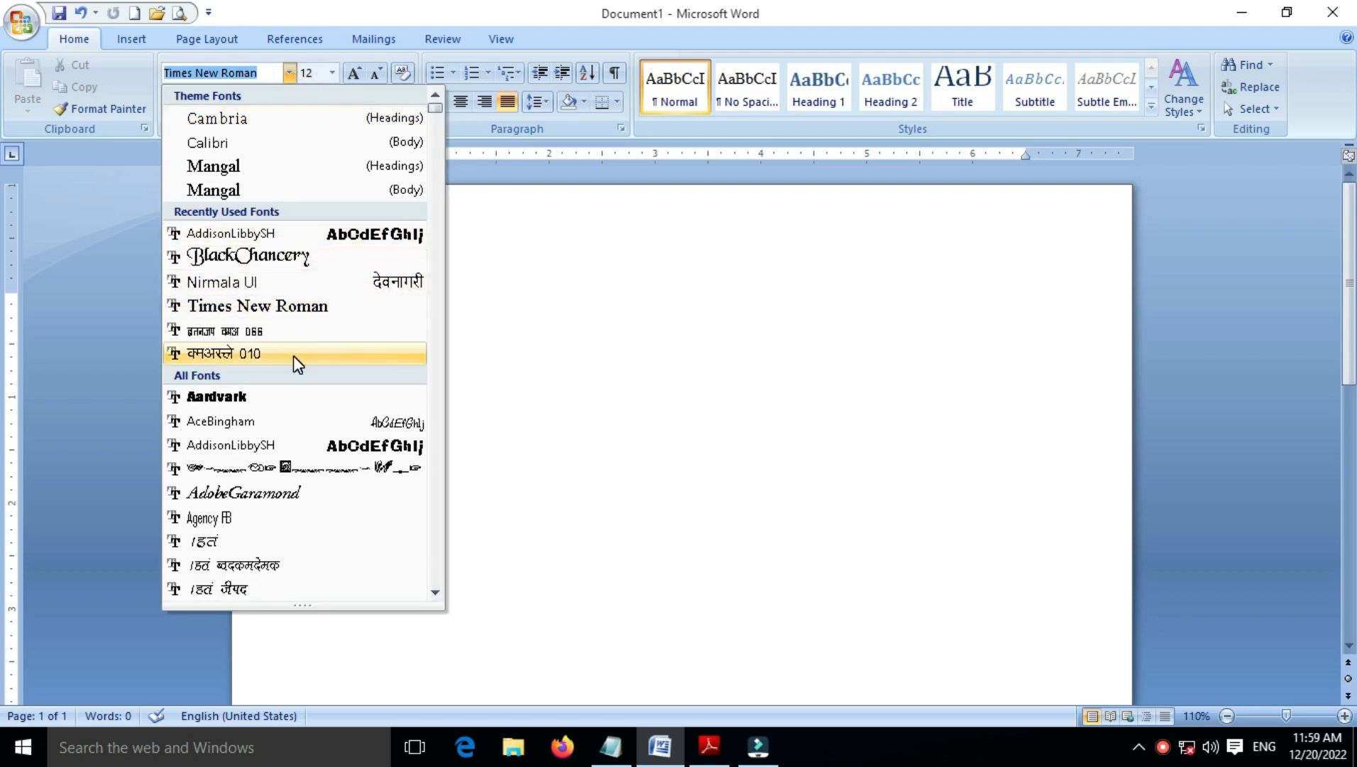
pyautogui.click(550, 321)
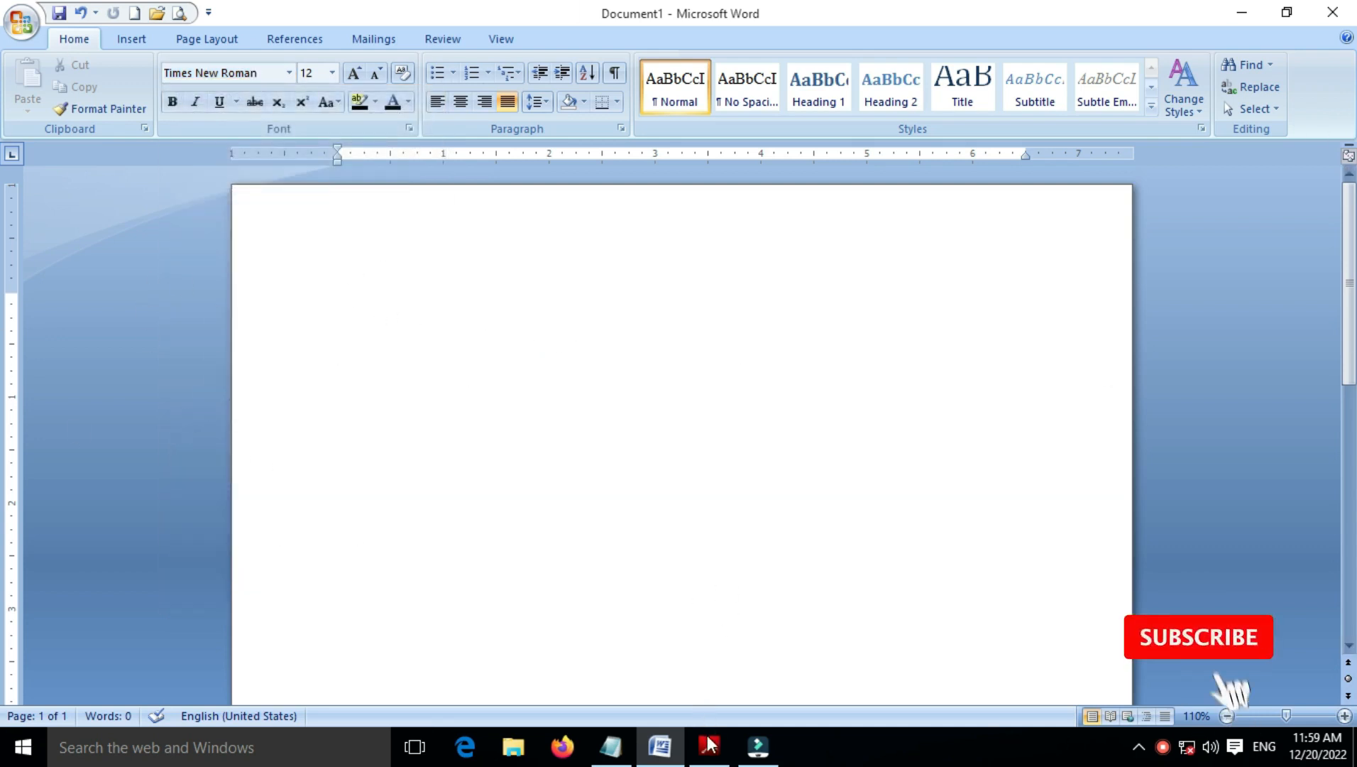
# Step: Switch to Hindi typing.pdf in Adobe Reader and examine the Hindi keyboard chart, including the Shift characters and the Alt codes
pyautogui.click(711, 753)
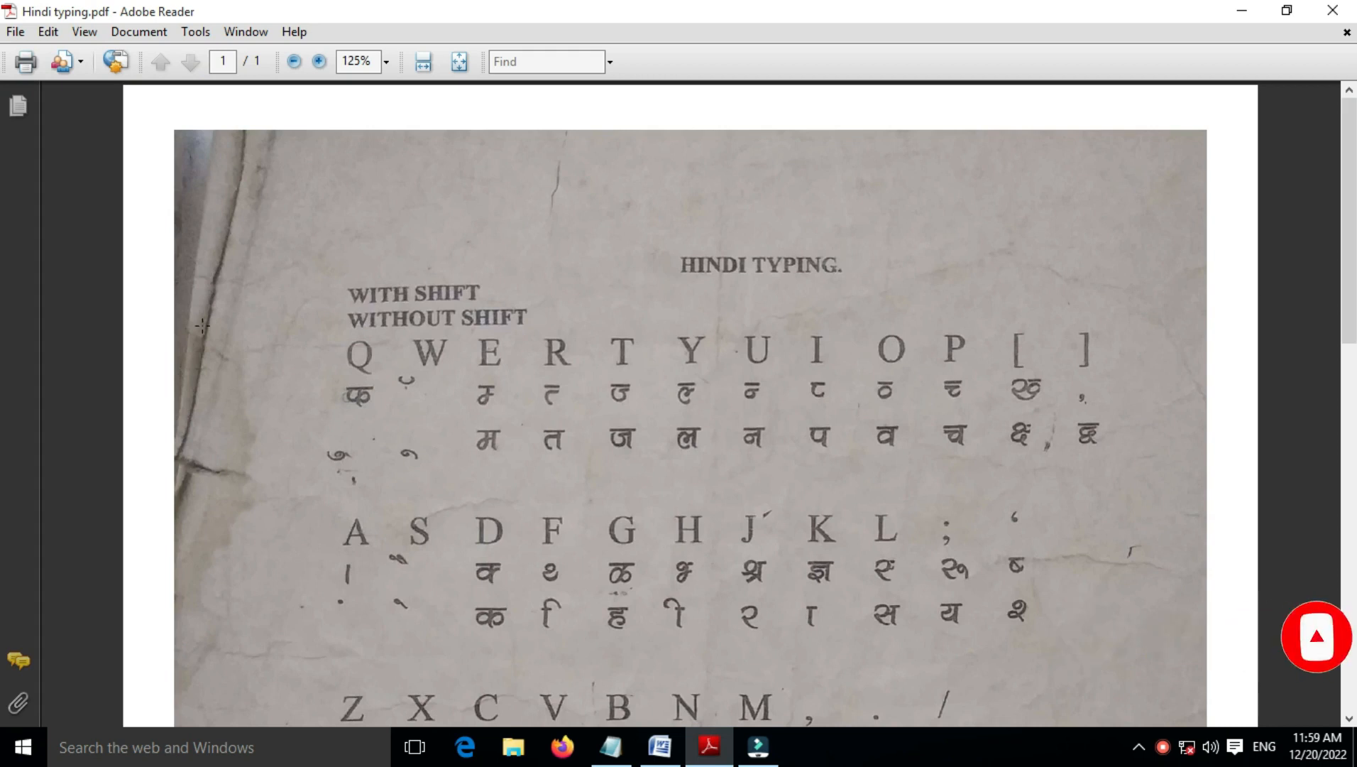
pyautogui.scroll(-3, 390, 335)
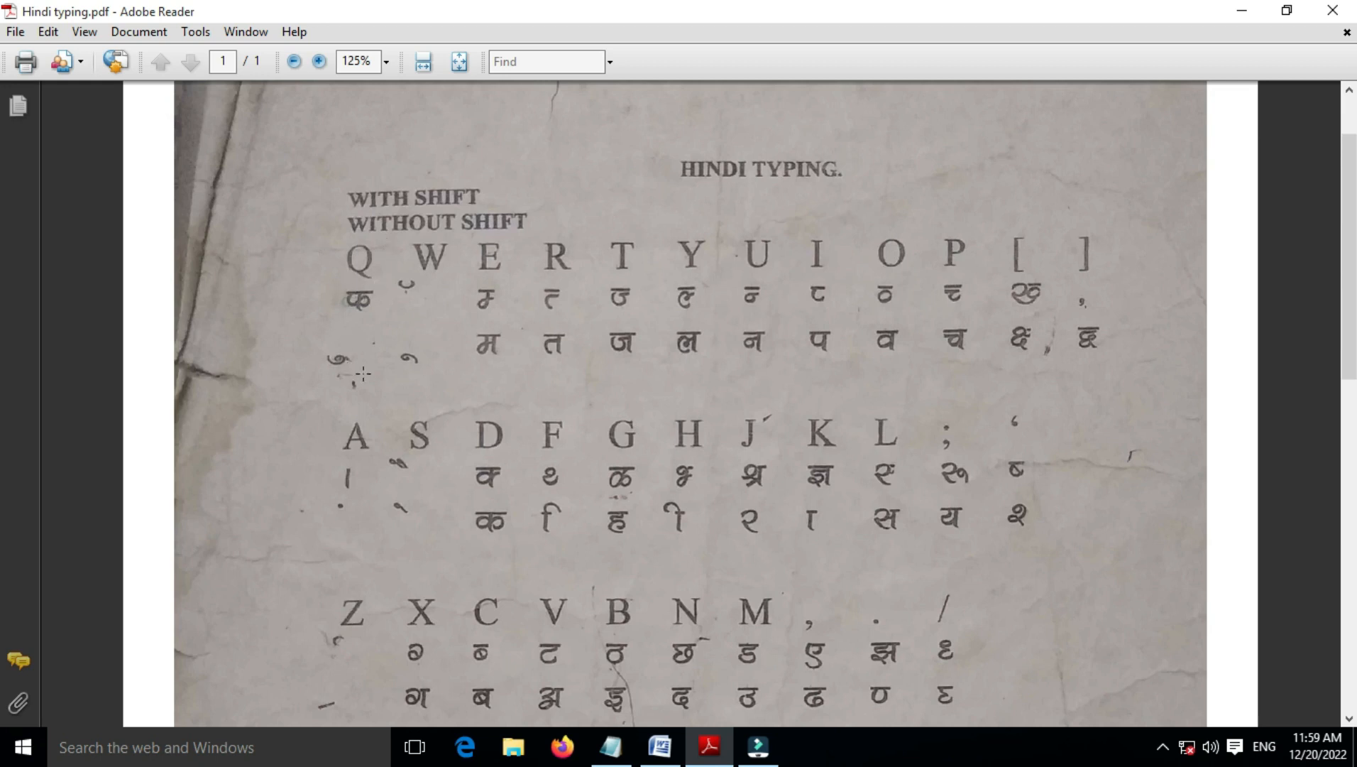
pyautogui.scroll(-8, 524, 288)
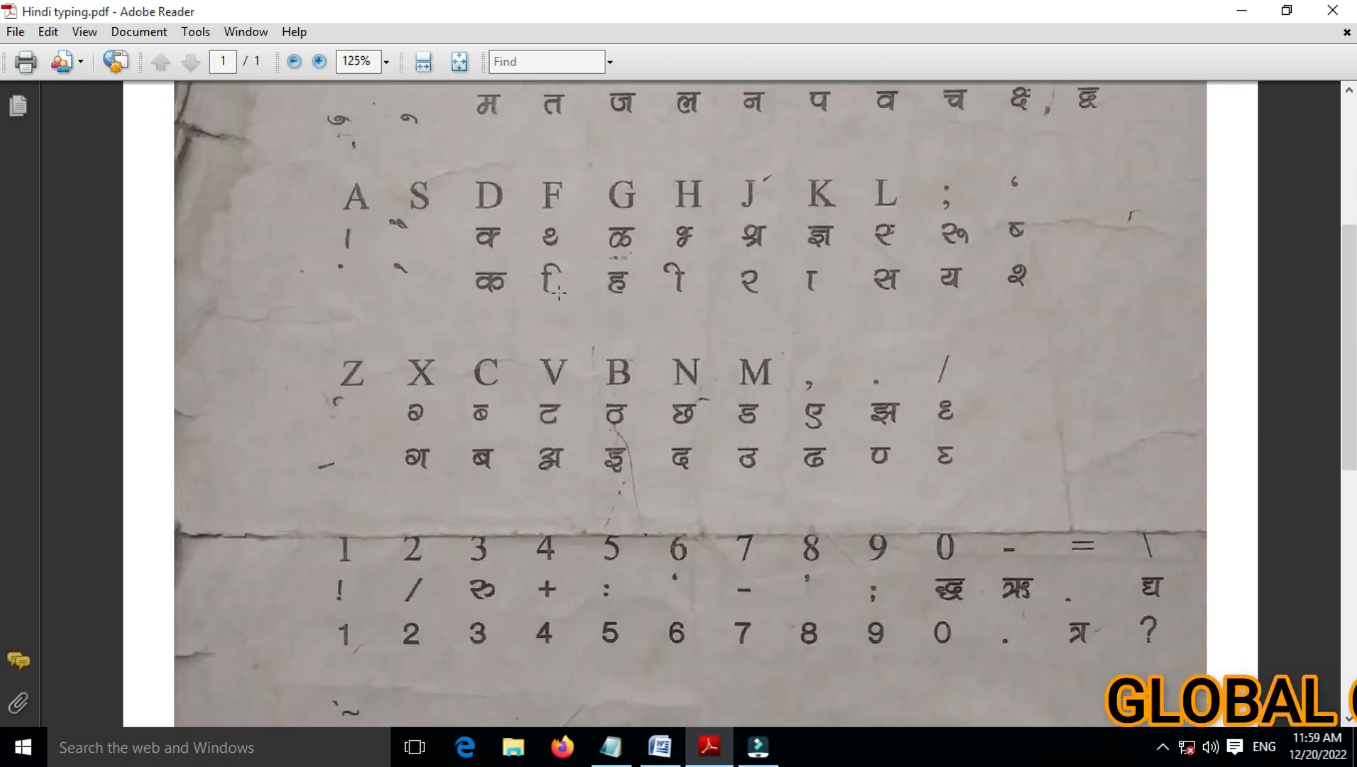
pyautogui.scroll(-8, 560, 292)
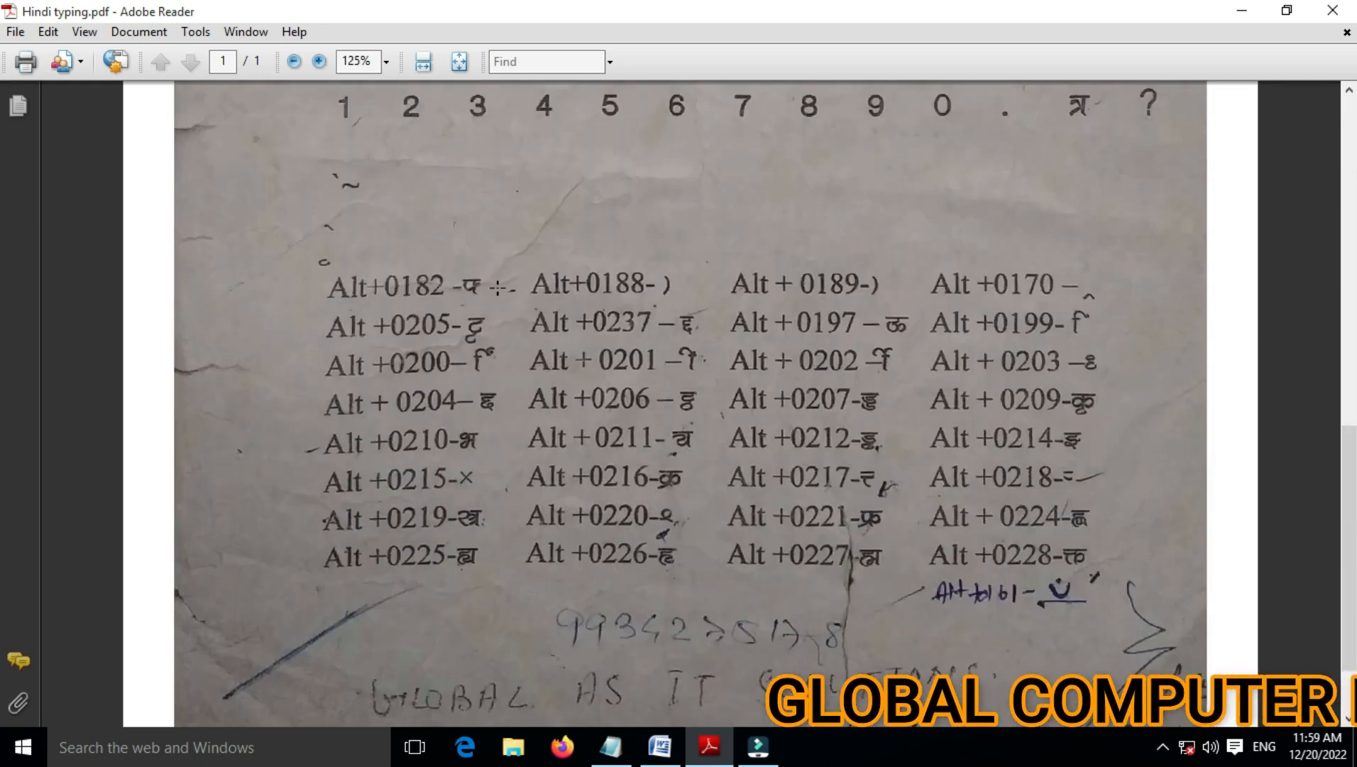
pyautogui.scroll(11, 599, 228)
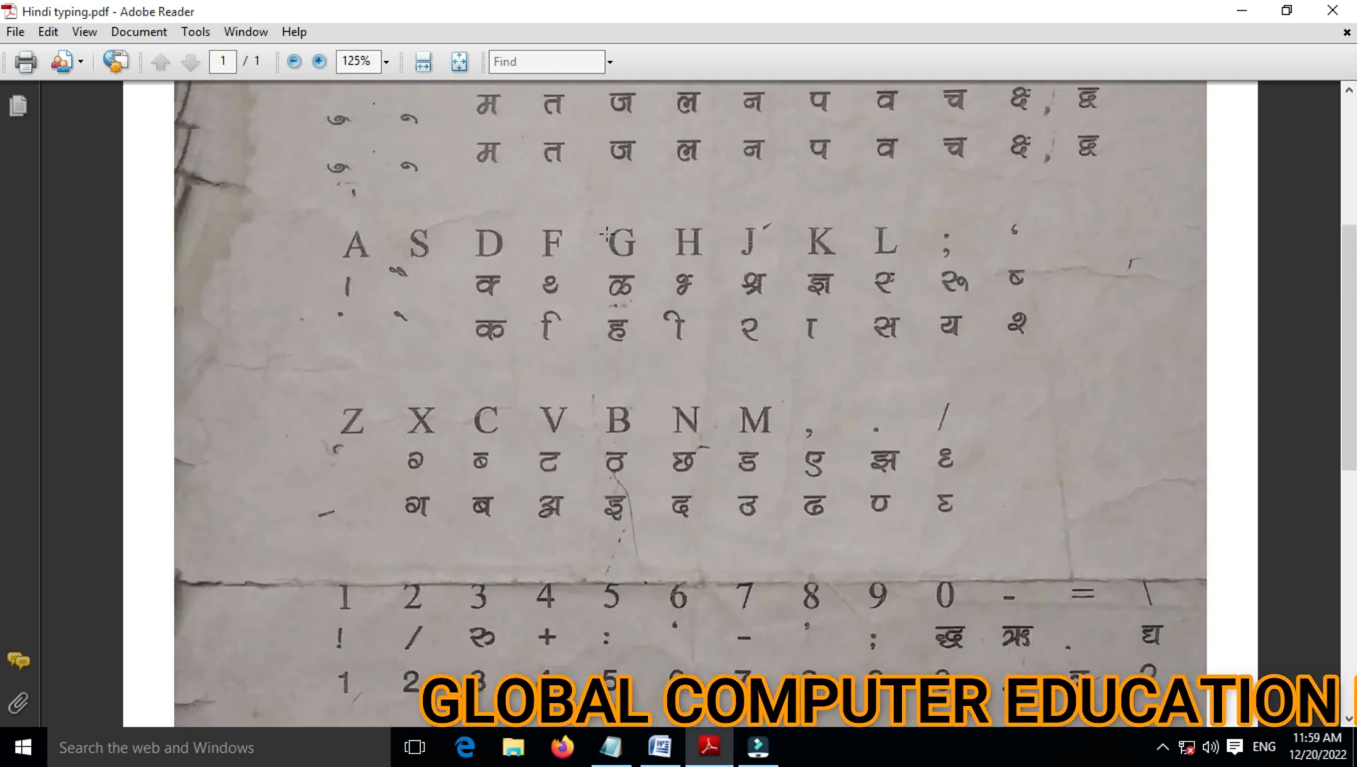
pyautogui.scroll(5, 607, 233)
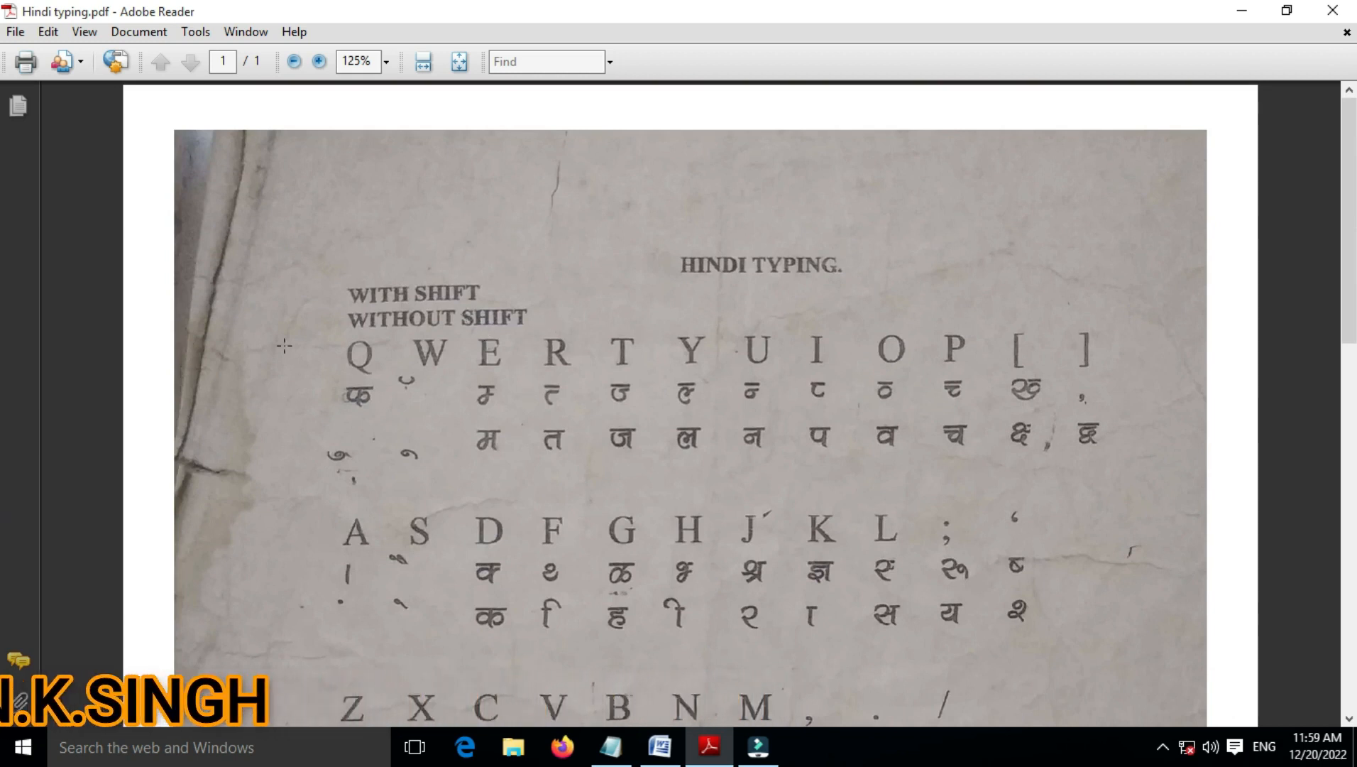
pyautogui.scroll(-3, 557, 308)
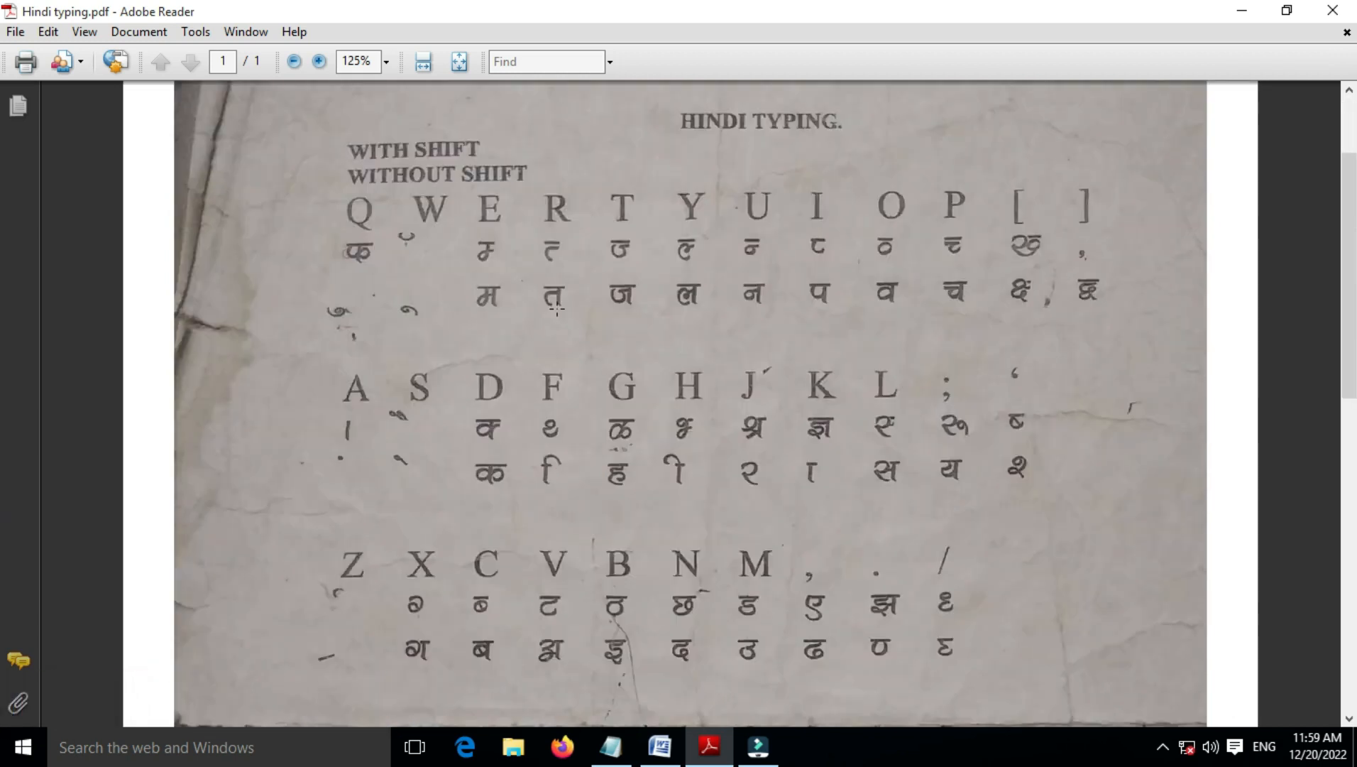
pyautogui.scroll(-5, 557, 308)
pyautogui.scroll(7, 557, 308)
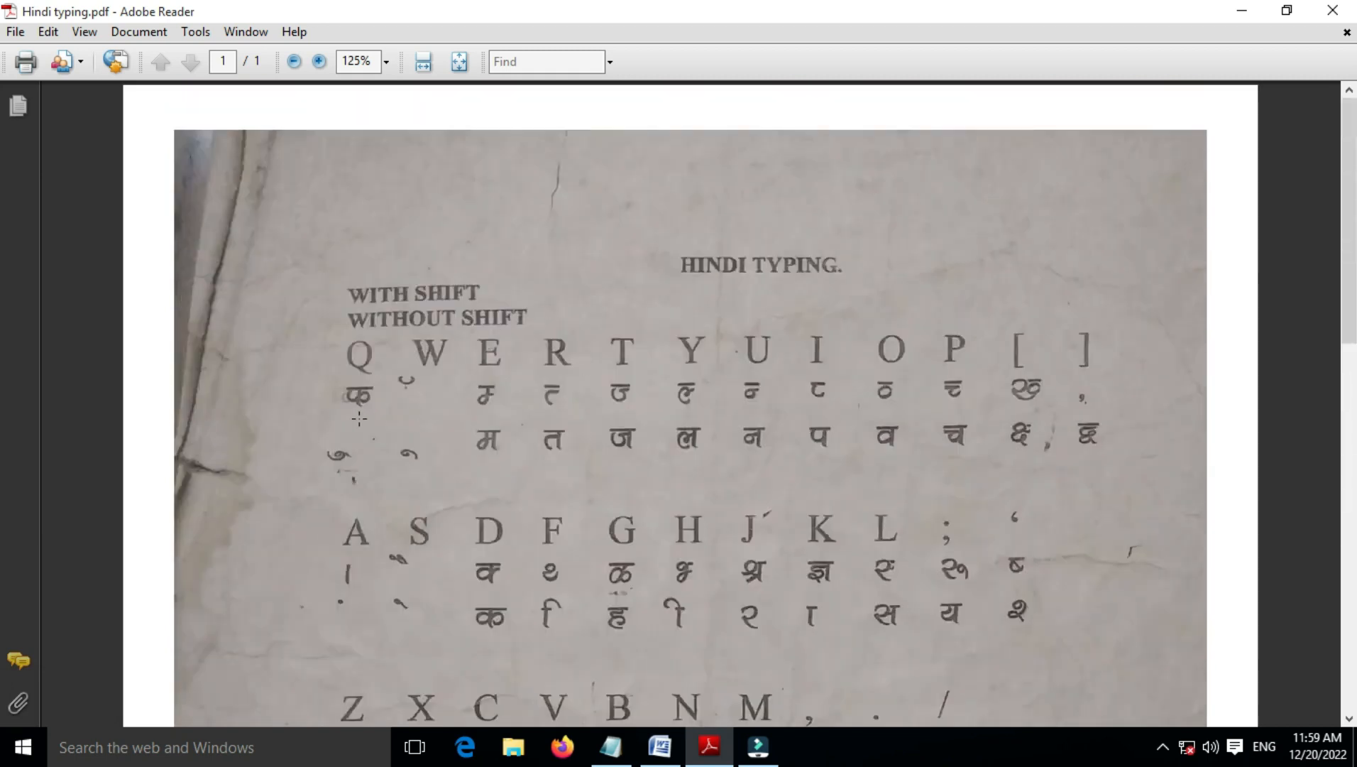
pyautogui.scroll(-1, 466, 533)
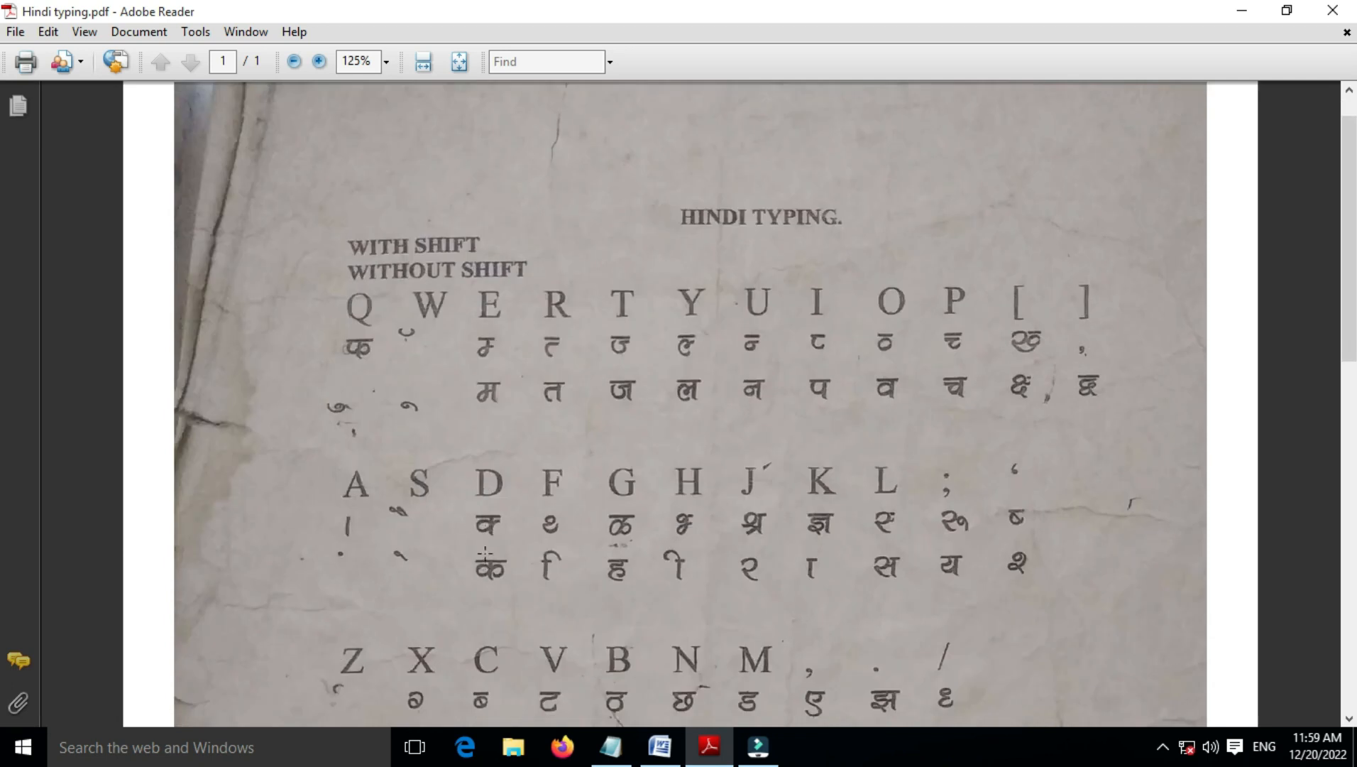
pyautogui.scroll(-12, 485, 554)
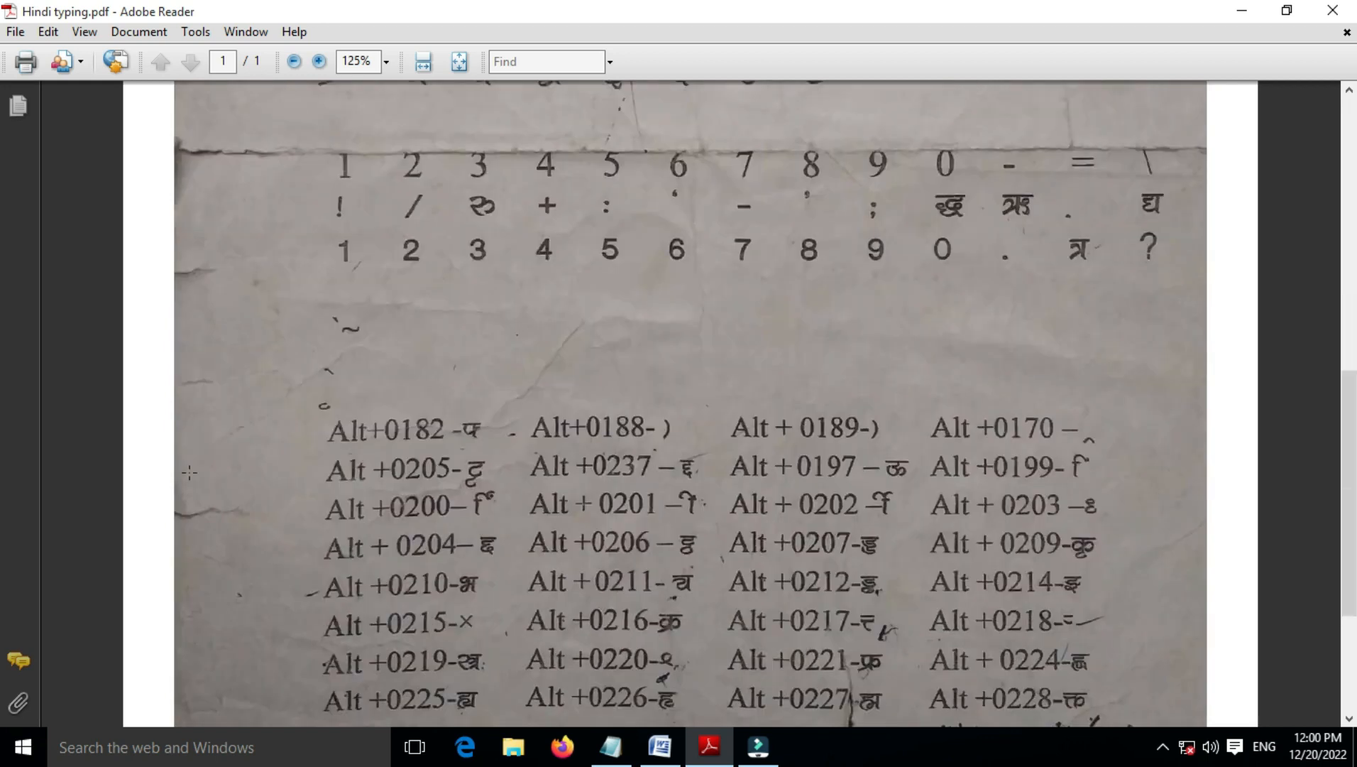
pyautogui.scroll(-2, 499, 428)
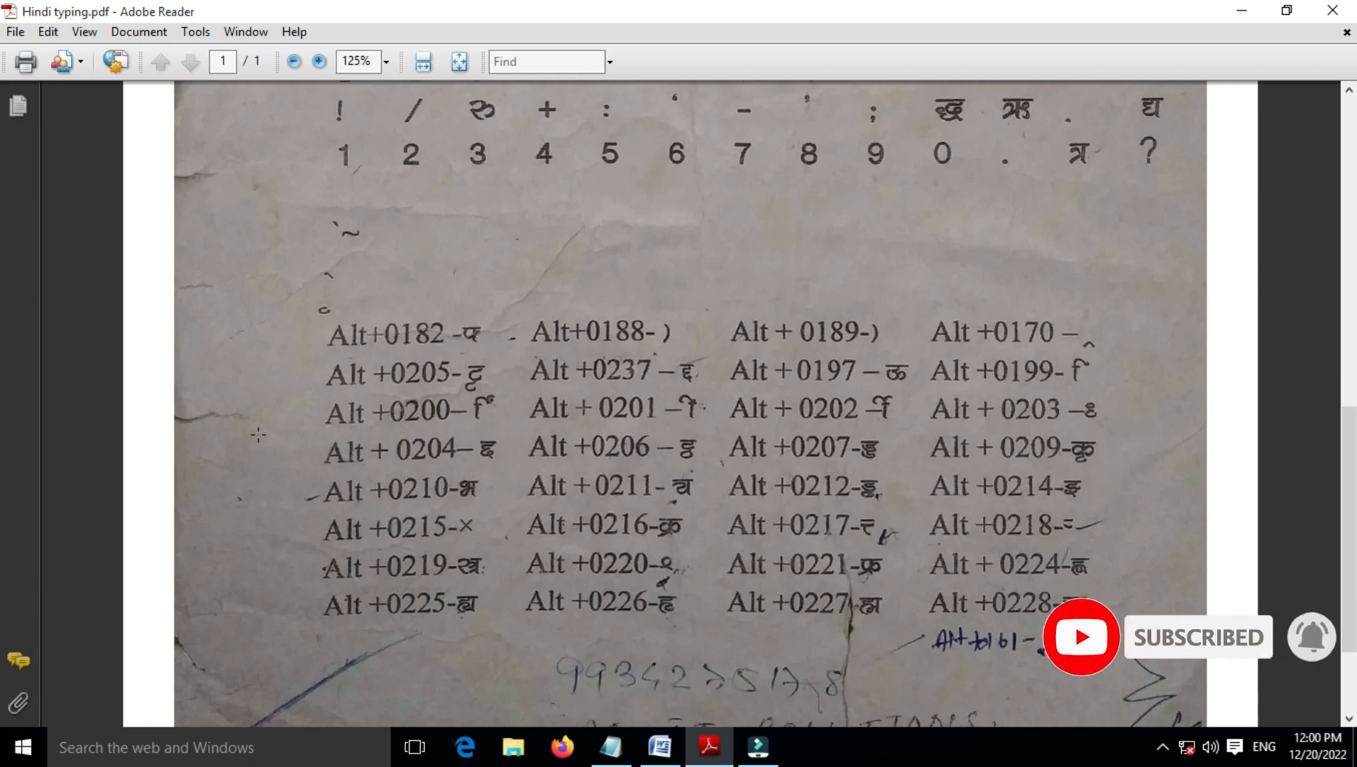
pyautogui.scroll(12, 257, 433)
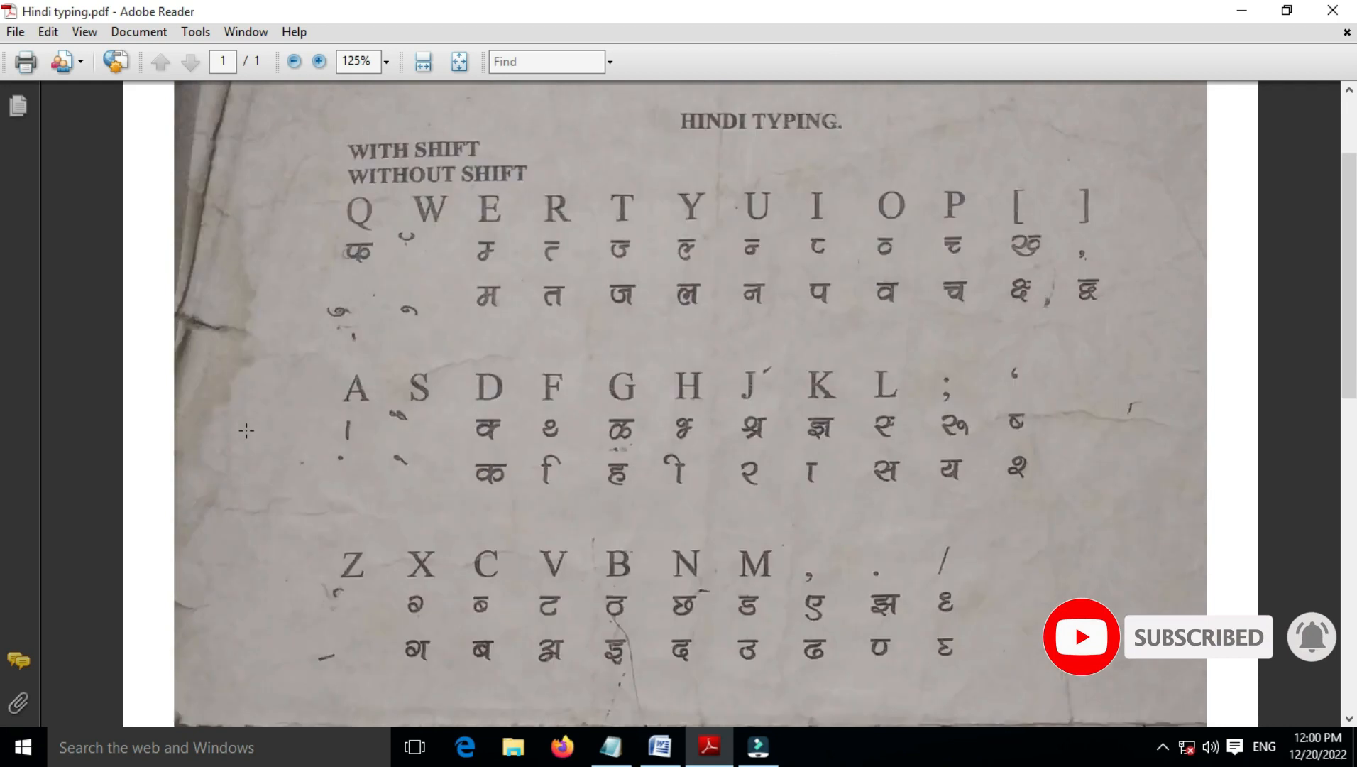
pyautogui.scroll(-1, 246, 430)
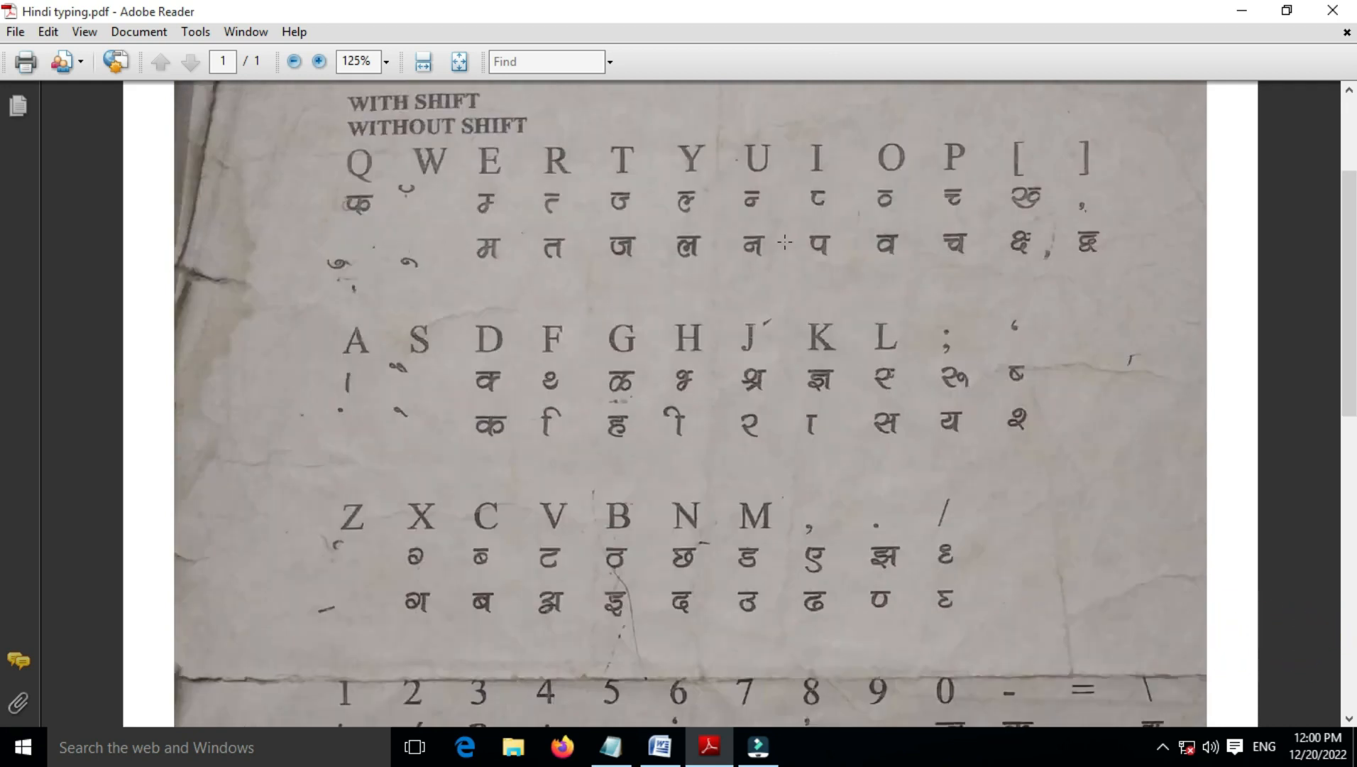
pyautogui.scroll(-3, 562, 338)
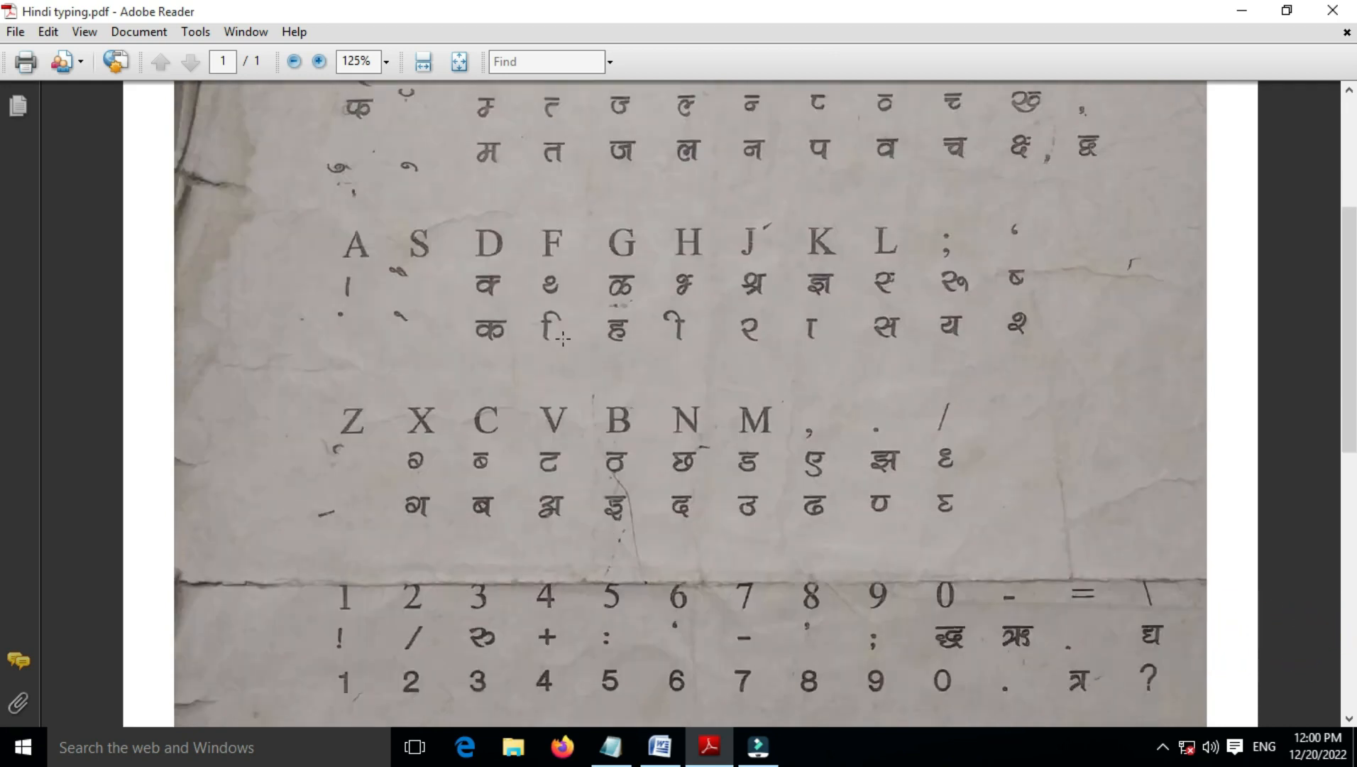
pyautogui.scroll(-4, 562, 338)
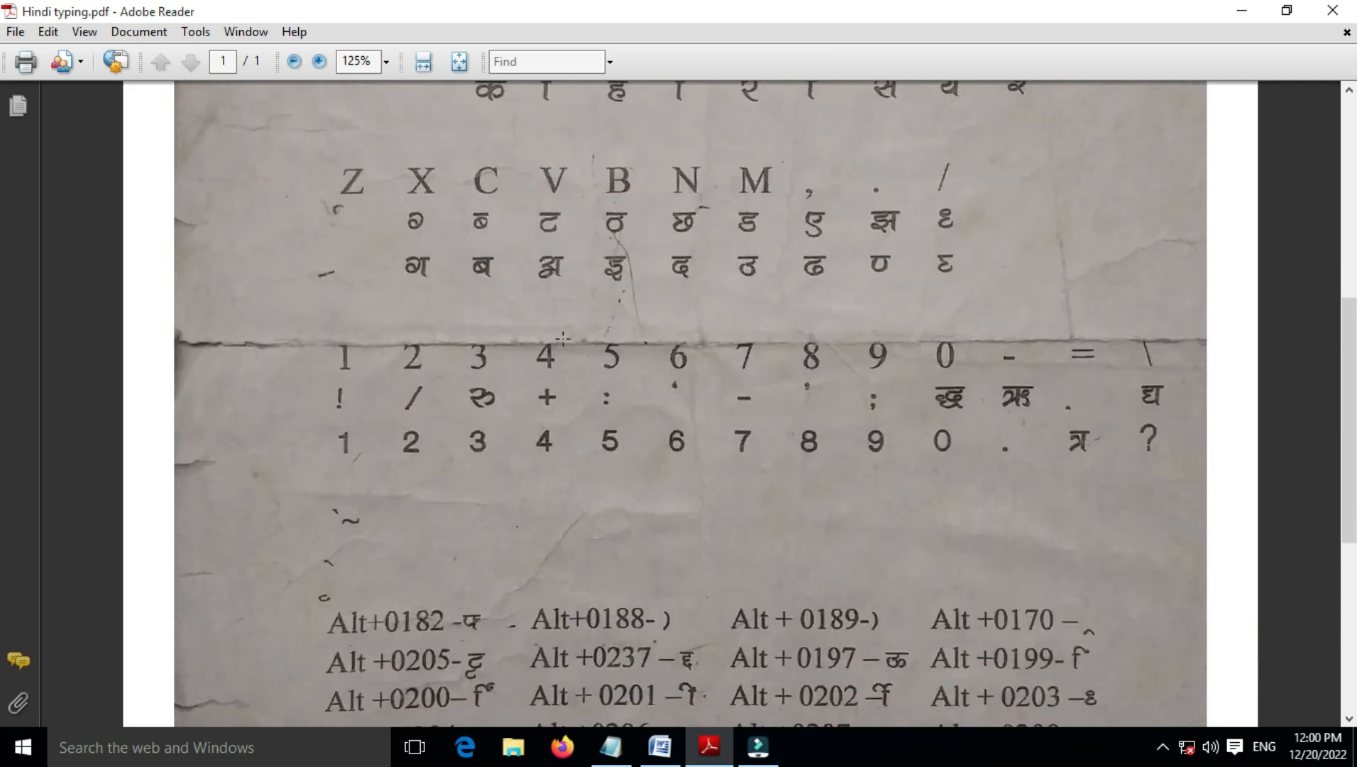
pyautogui.scroll(-2, 563, 338)
pyautogui.scroll(-4, 563, 338)
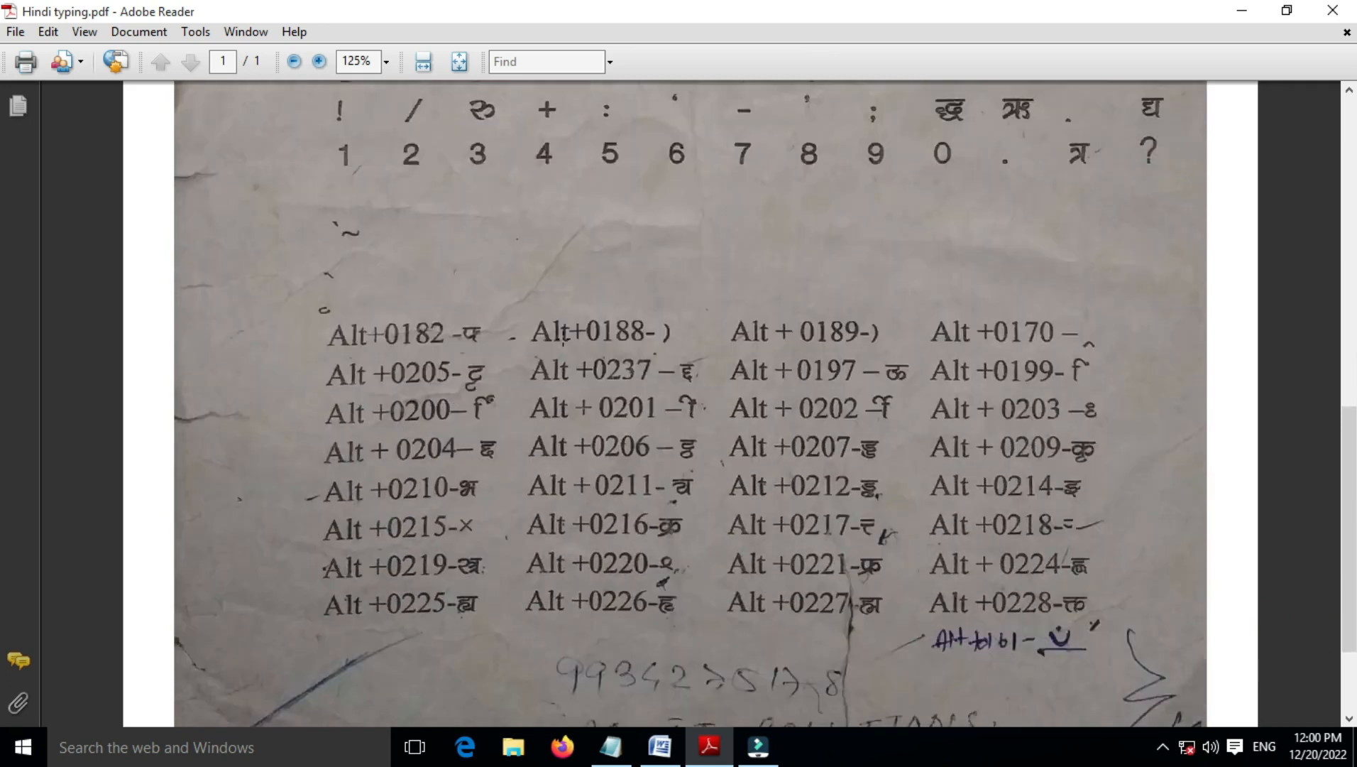
pyautogui.scroll(-3, 563, 340)
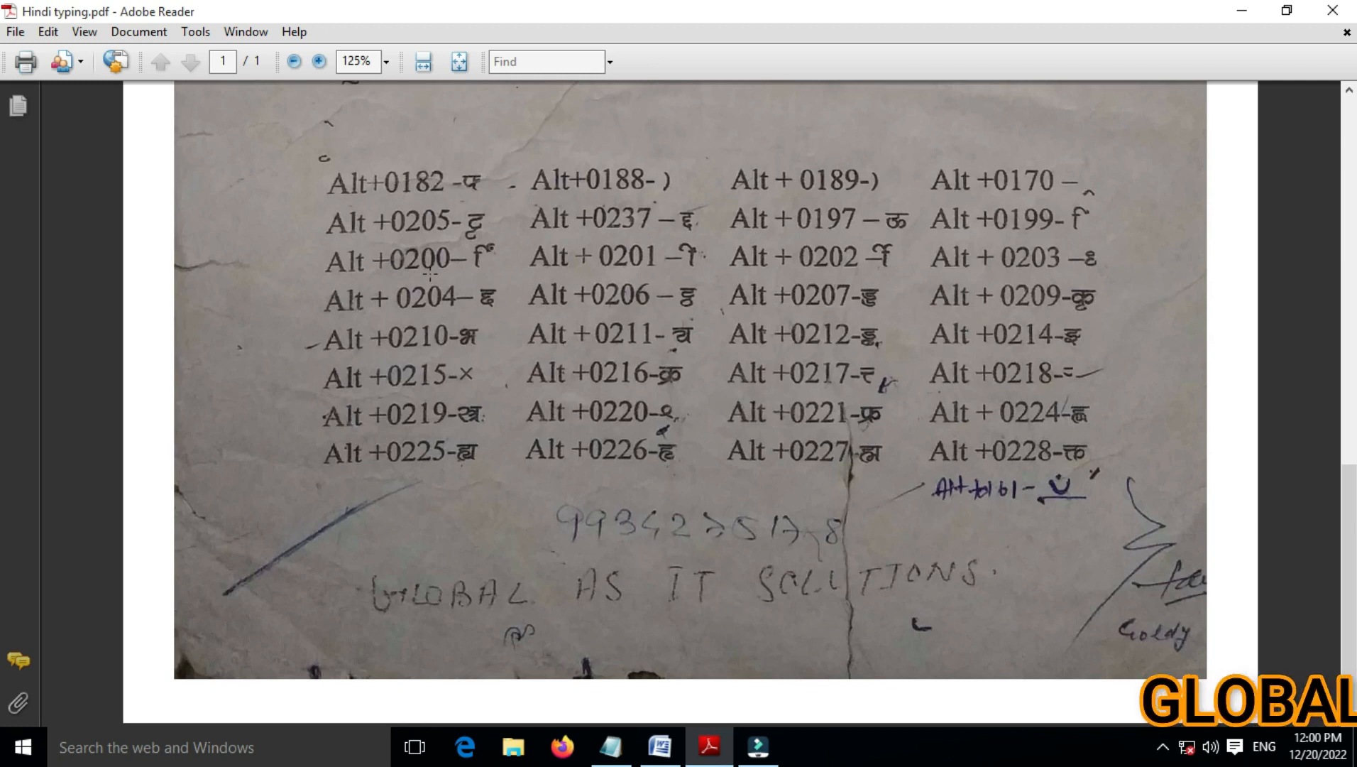
pyautogui.scroll(3, 403, 279)
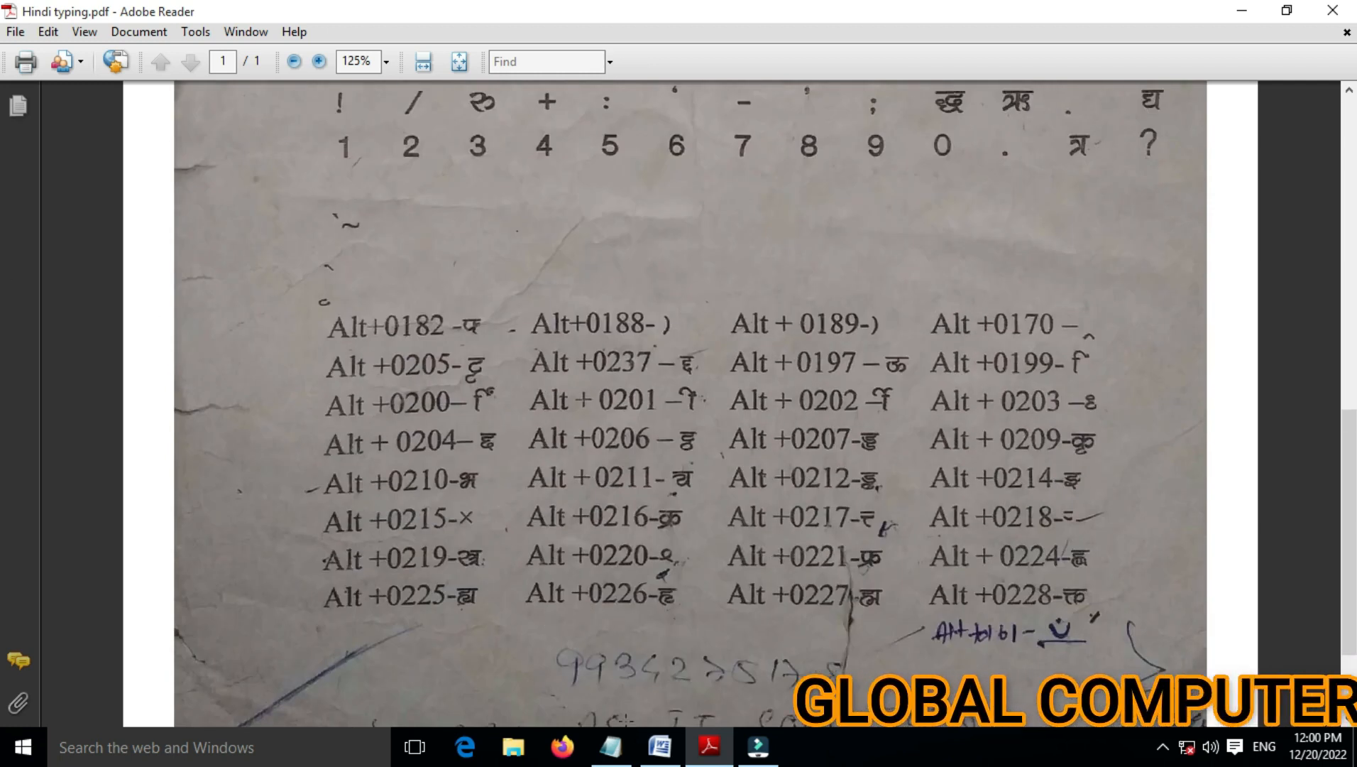
# Step: Switch back to the blank document in Microsoft Word and set its font to DevLys 010
pyautogui.click(660, 744)
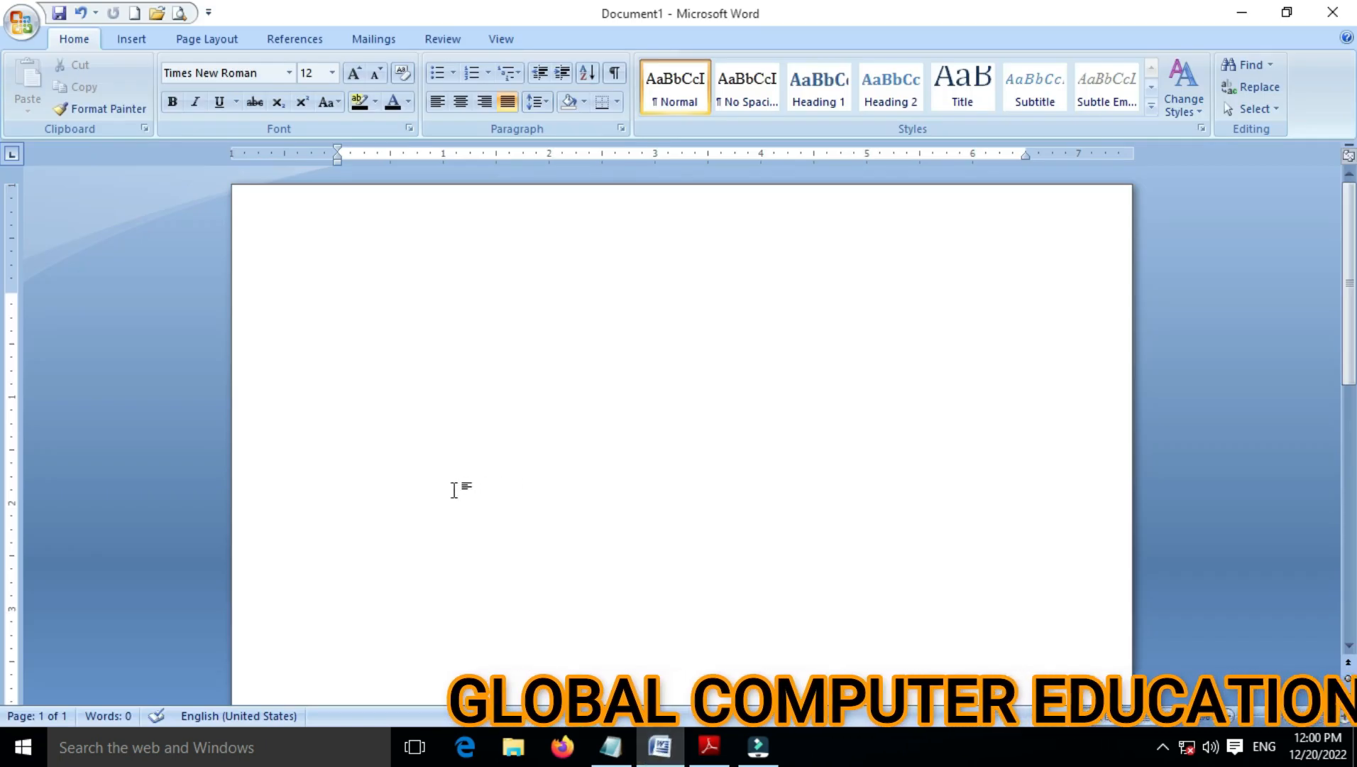
pyautogui.click(289, 73)
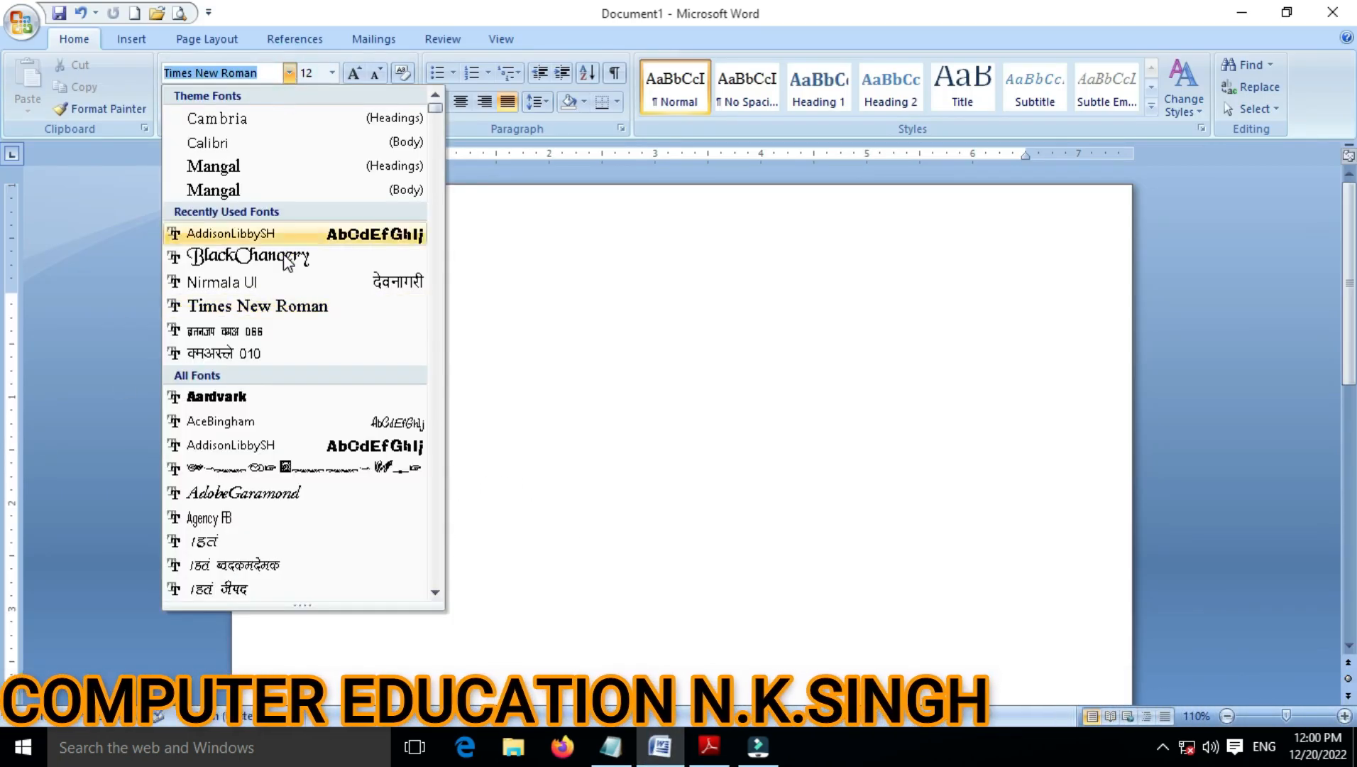
pyautogui.click(249, 353)
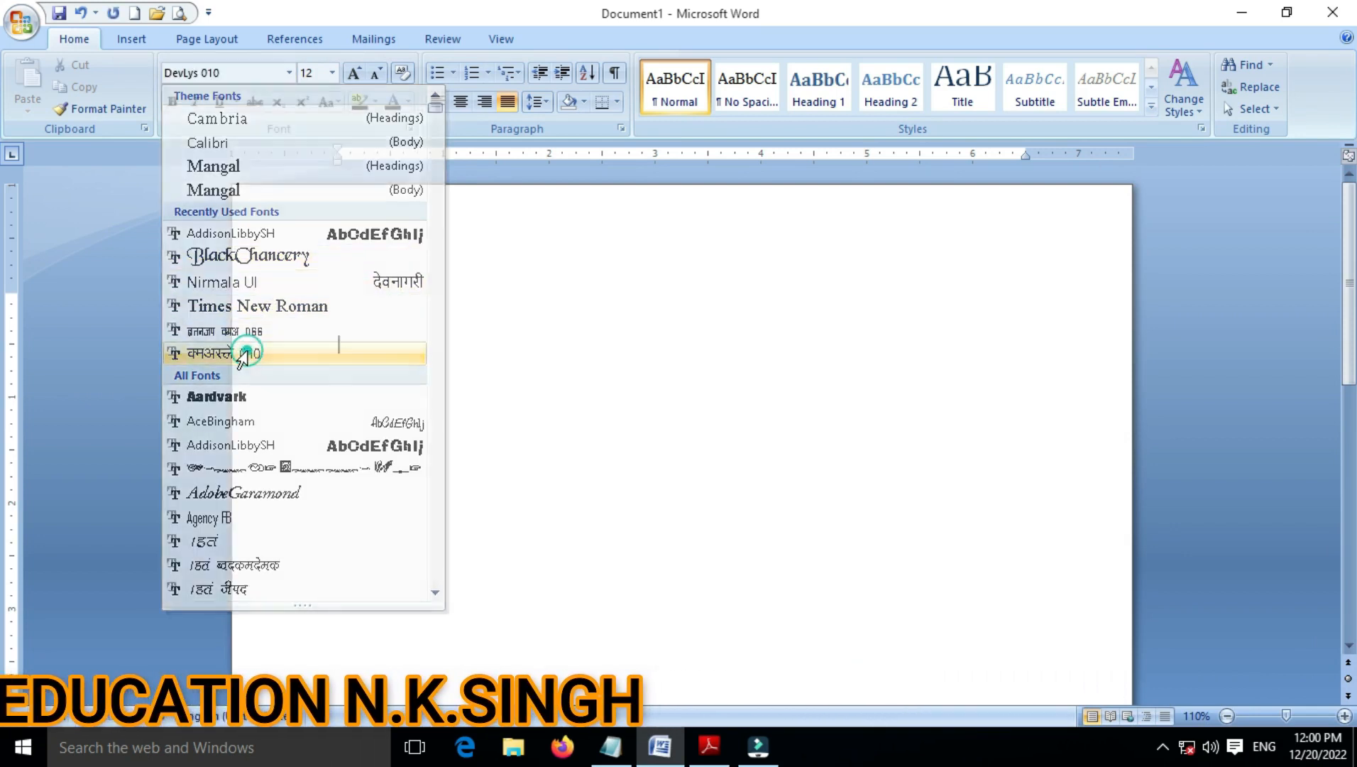
pyautogui.click(289, 72)
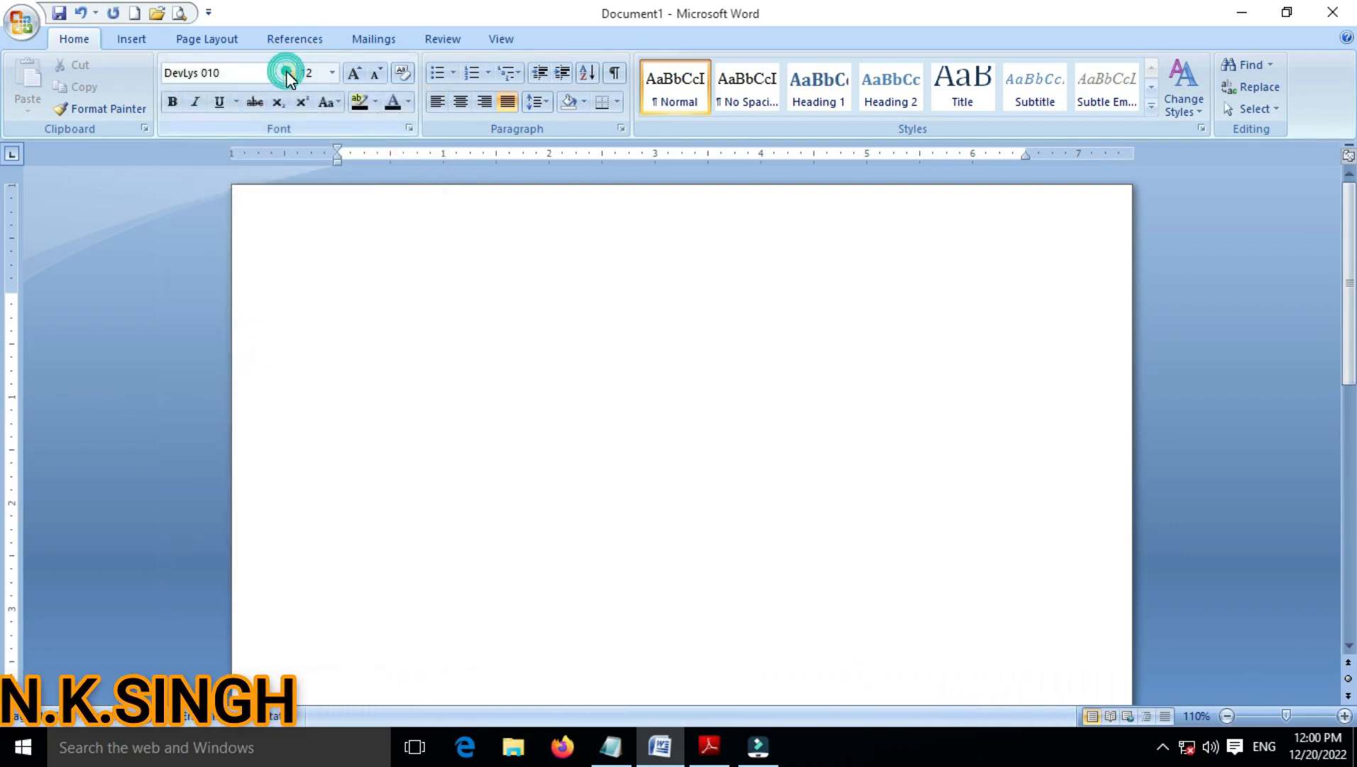
pyautogui.scroll(-18, 266, 309)
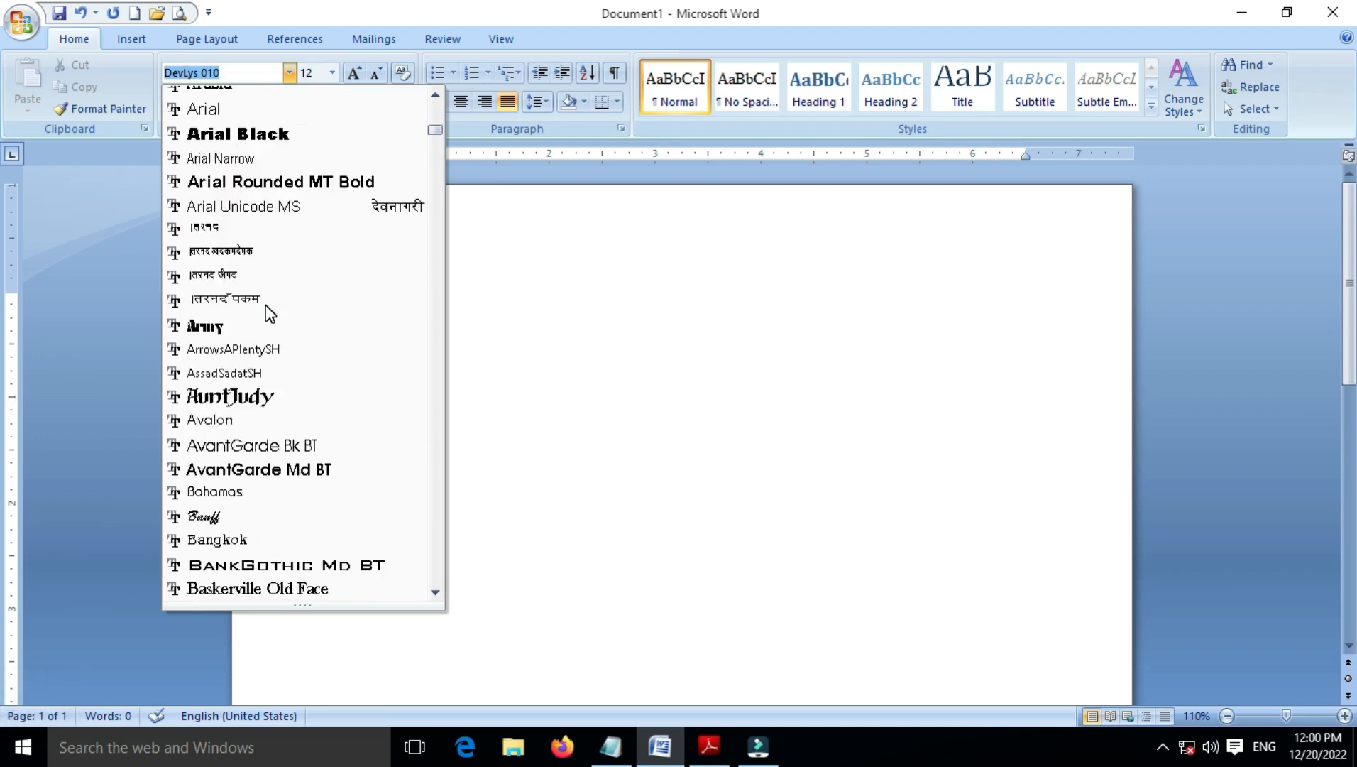
pyautogui.scroll(-14, 267, 309)
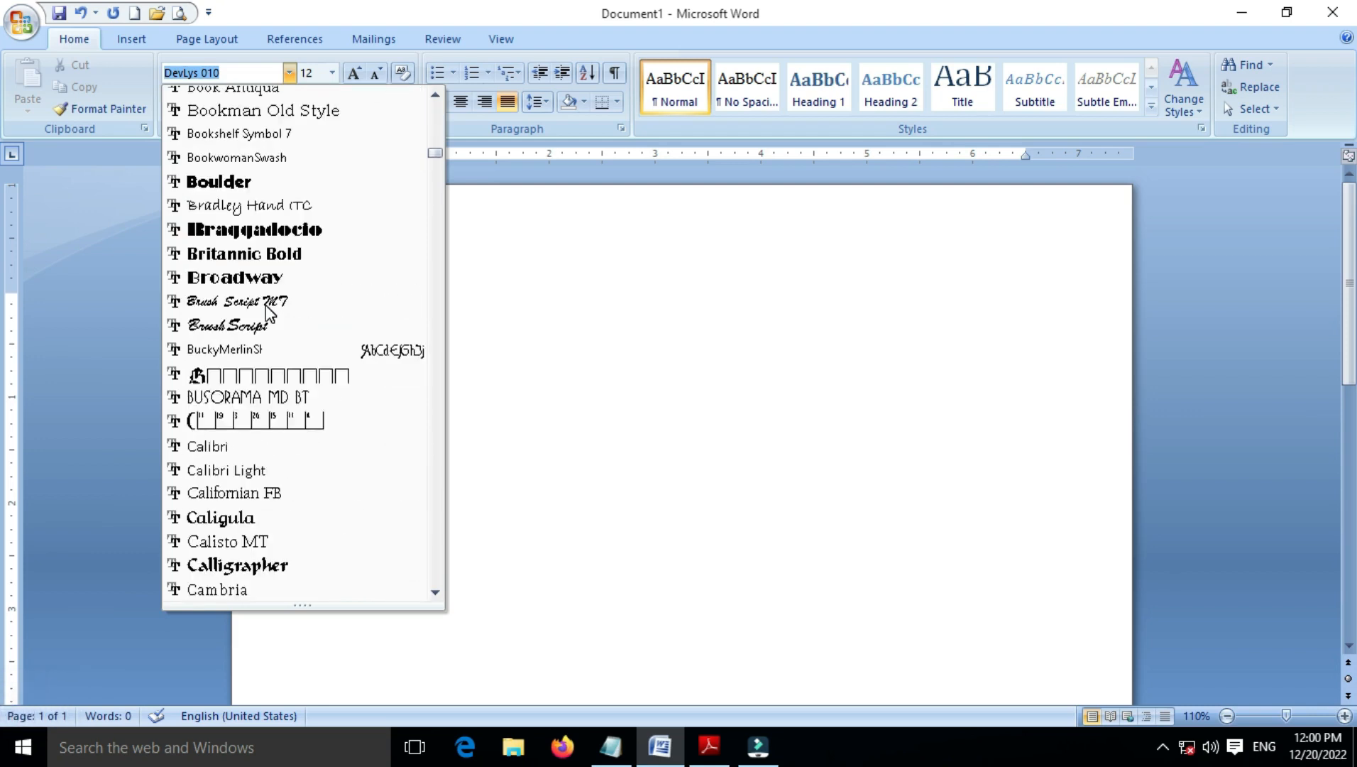
pyautogui.click(492, 324)
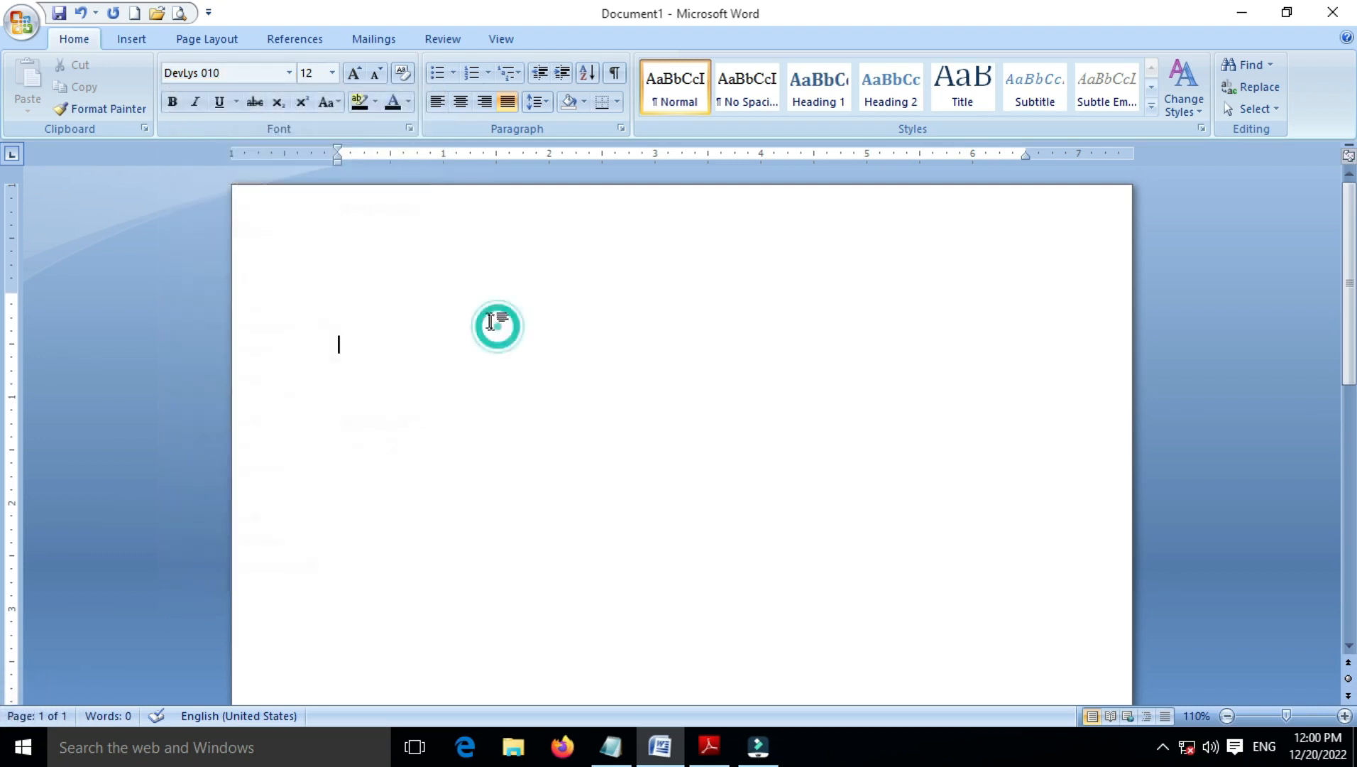
# Step: Choose Kruti Dev 011 as the Latin text font in the document's font settings
pyautogui.click(409, 129)
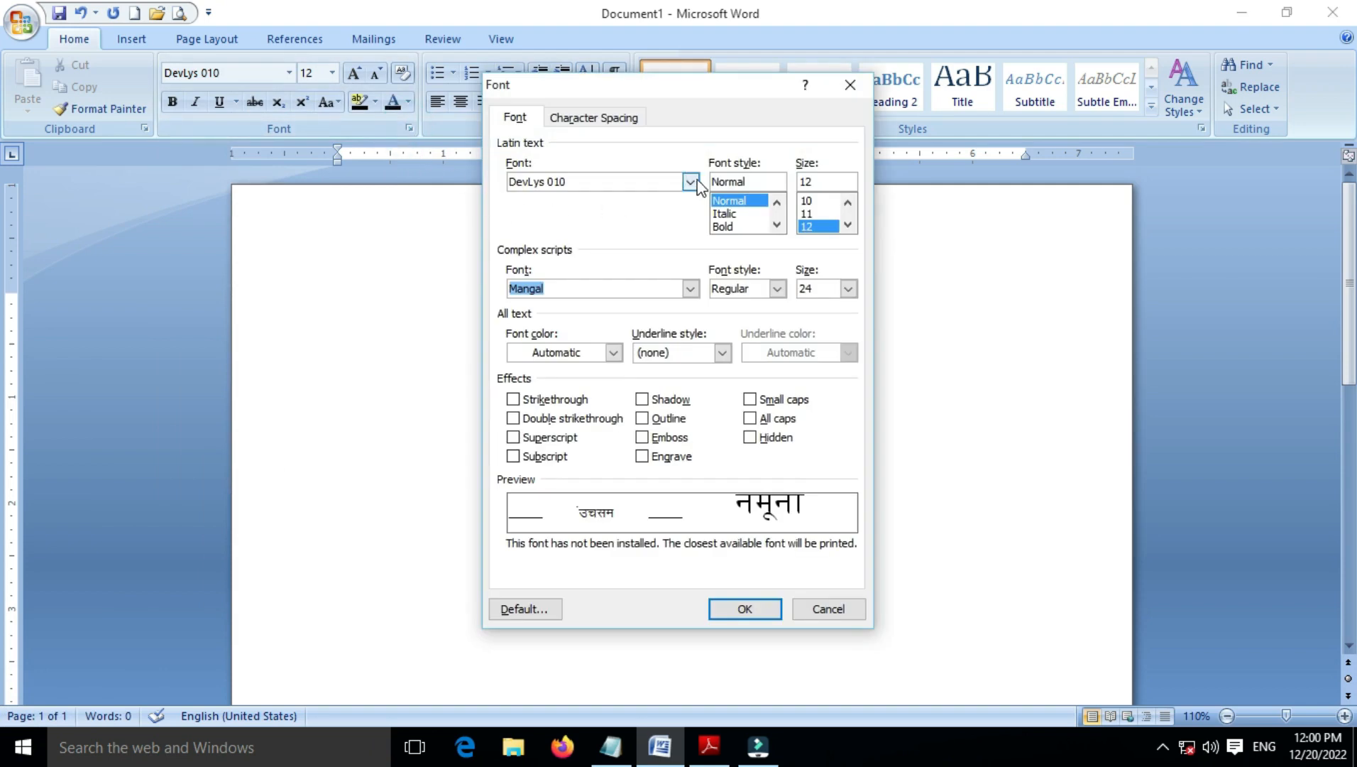
pyautogui.click(690, 182)
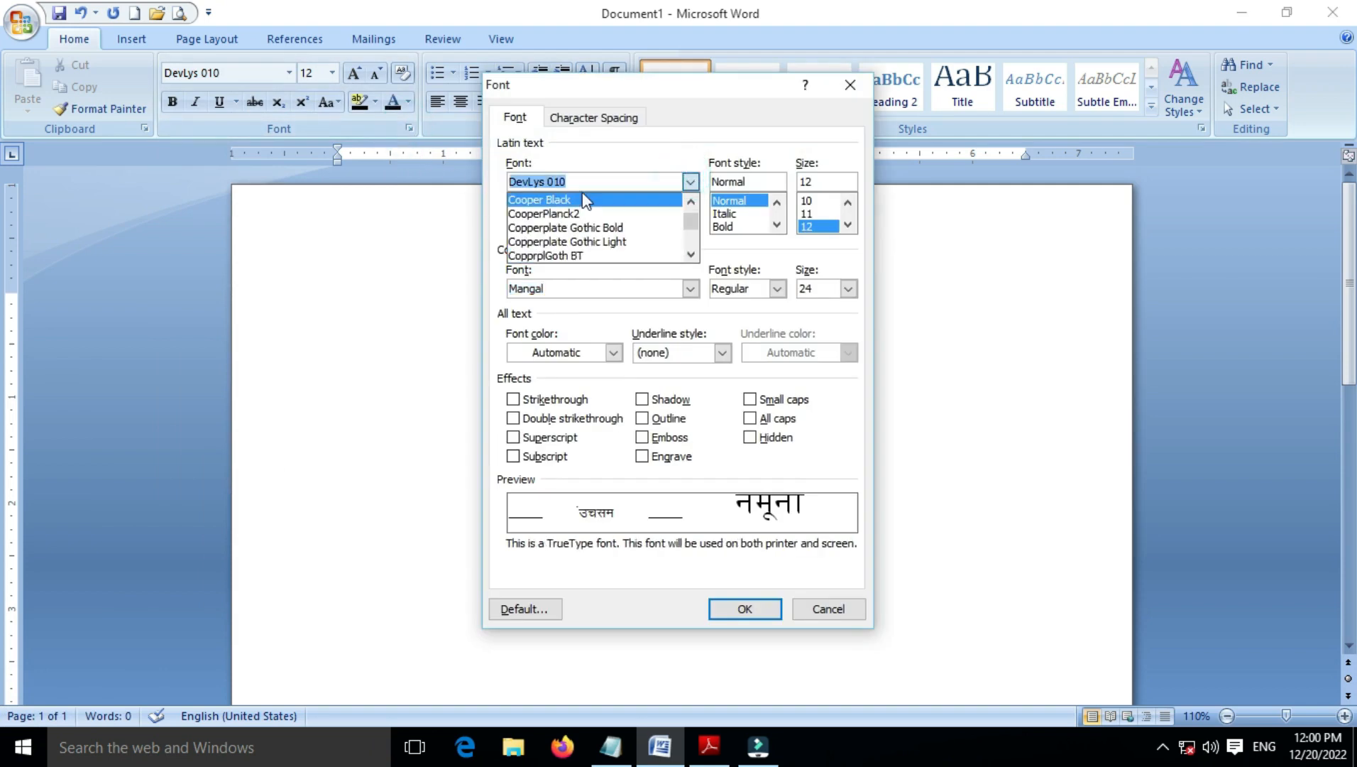
pyautogui.click(509, 199)
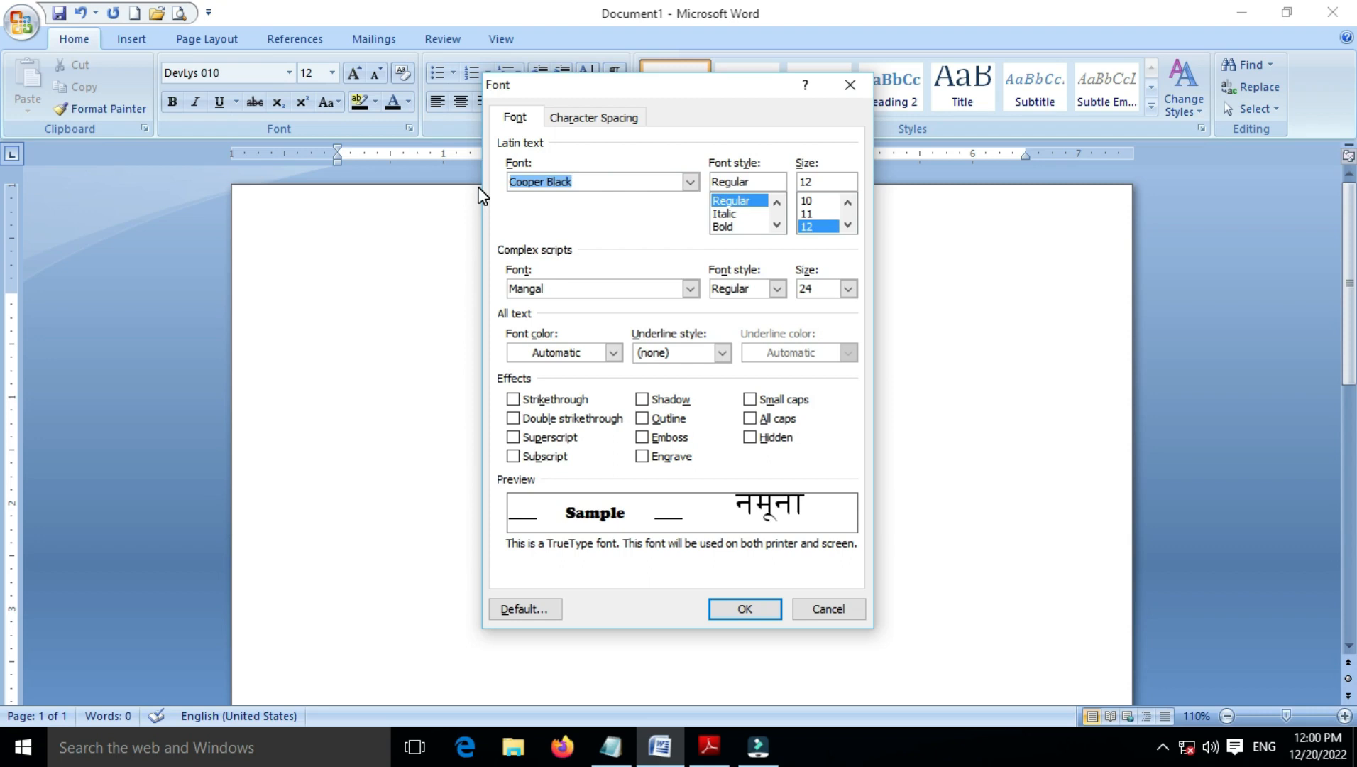
pyautogui.write('KU')
pyautogui.click(690, 182)
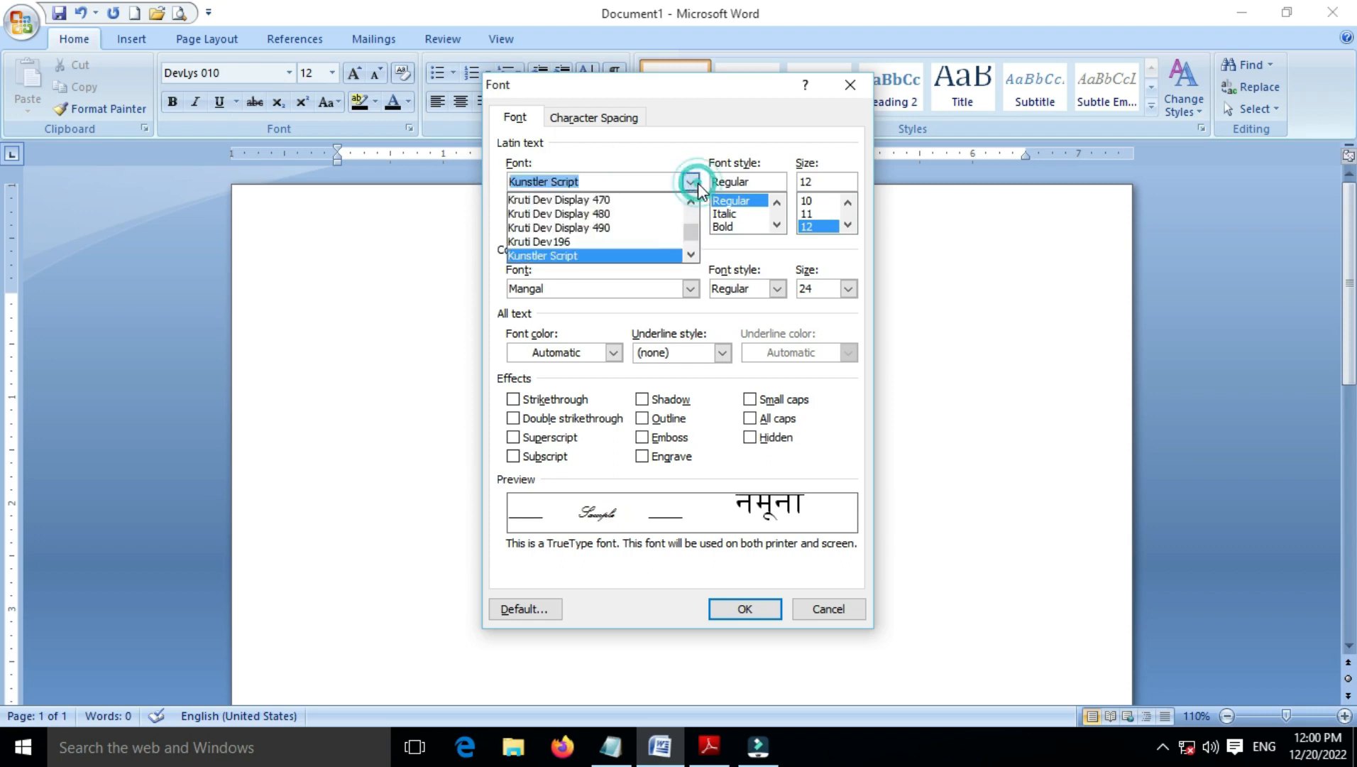
pyautogui.scroll(-2, 604, 242)
pyautogui.scroll(-2, 604, 241)
pyautogui.scroll(10, 605, 241)
pyautogui.scroll(3, 604, 241)
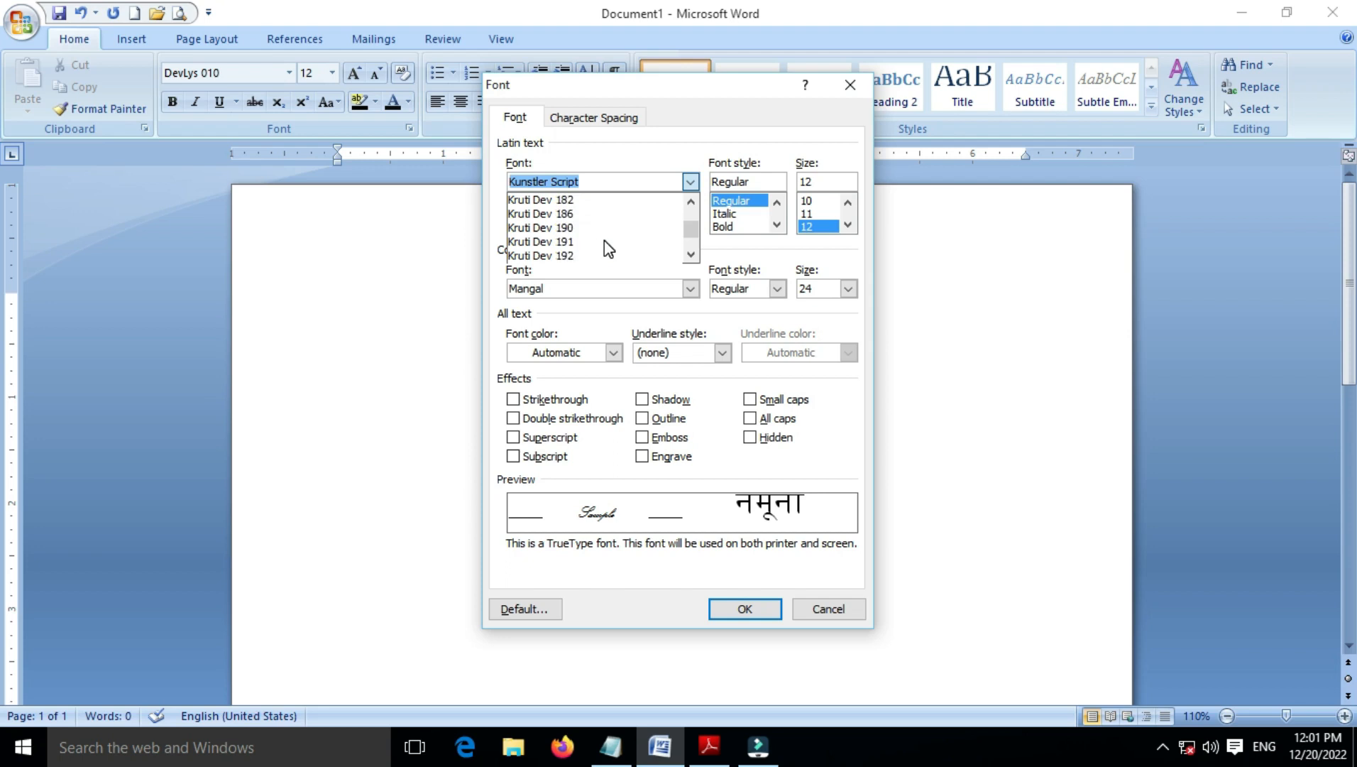
pyautogui.scroll(5, 604, 240)
pyautogui.scroll(3, 604, 242)
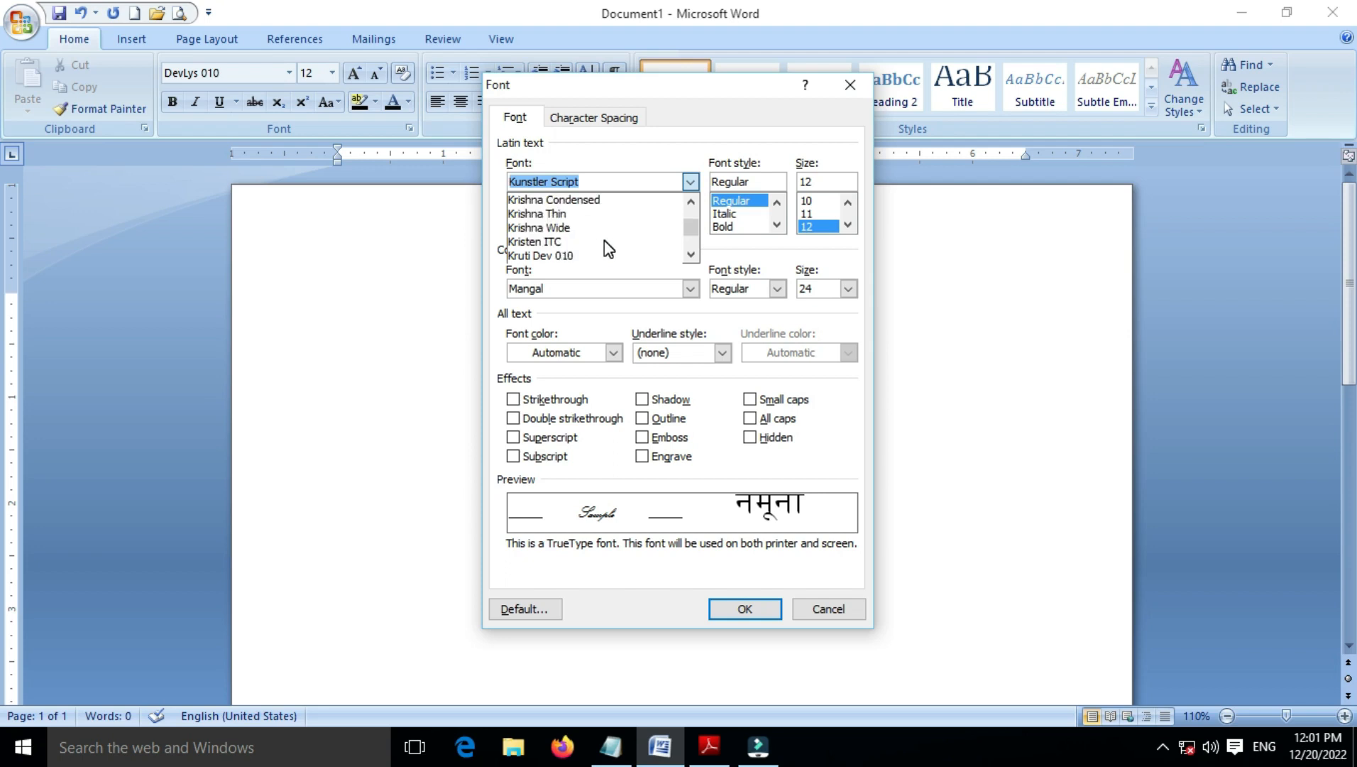
pyautogui.scroll(-1, 605, 248)
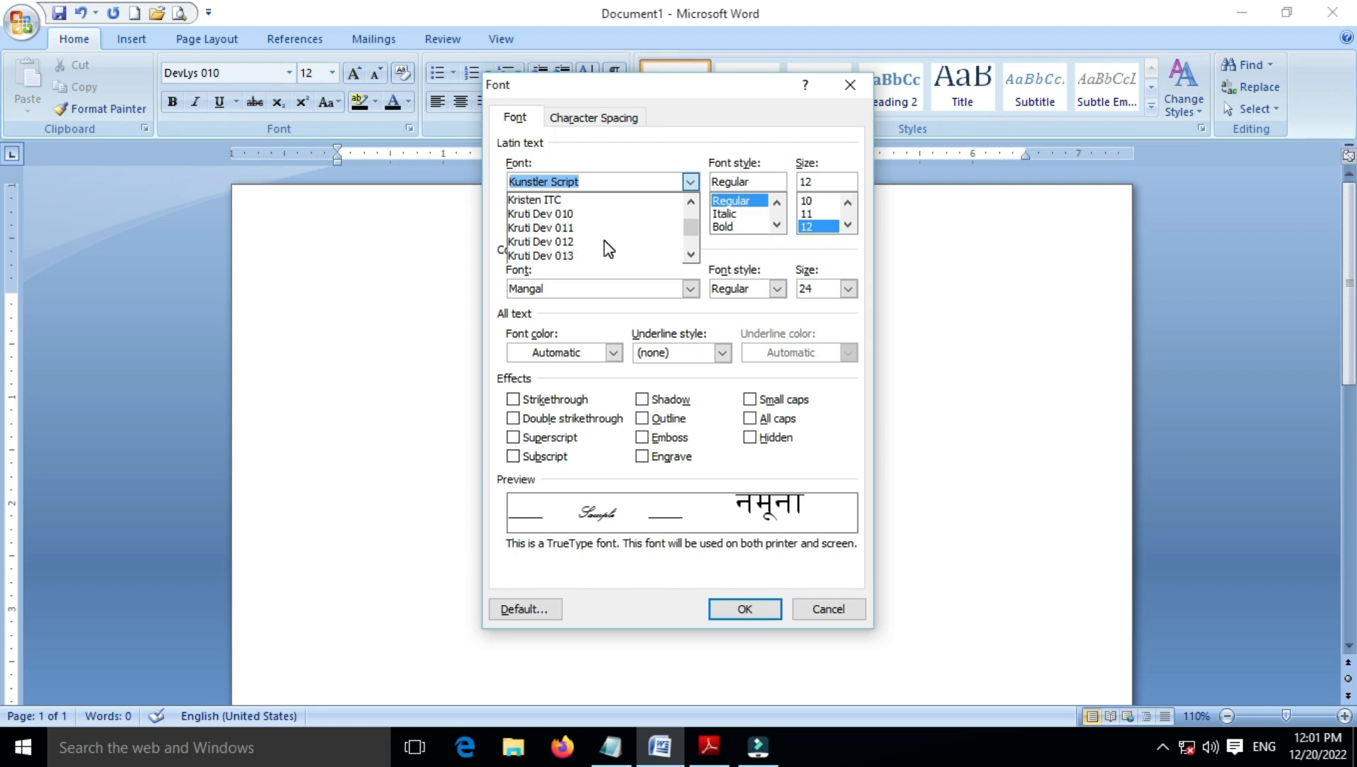
pyautogui.click(568, 228)
# Step: Set the Latin text size to 26 and apply the font settings to the document
pyautogui.click(848, 226)
pyautogui.click(848, 225)
pyautogui.click(848, 225)
pyautogui.click(848, 225)
pyautogui.click(848, 225)
pyautogui.click(809, 226)
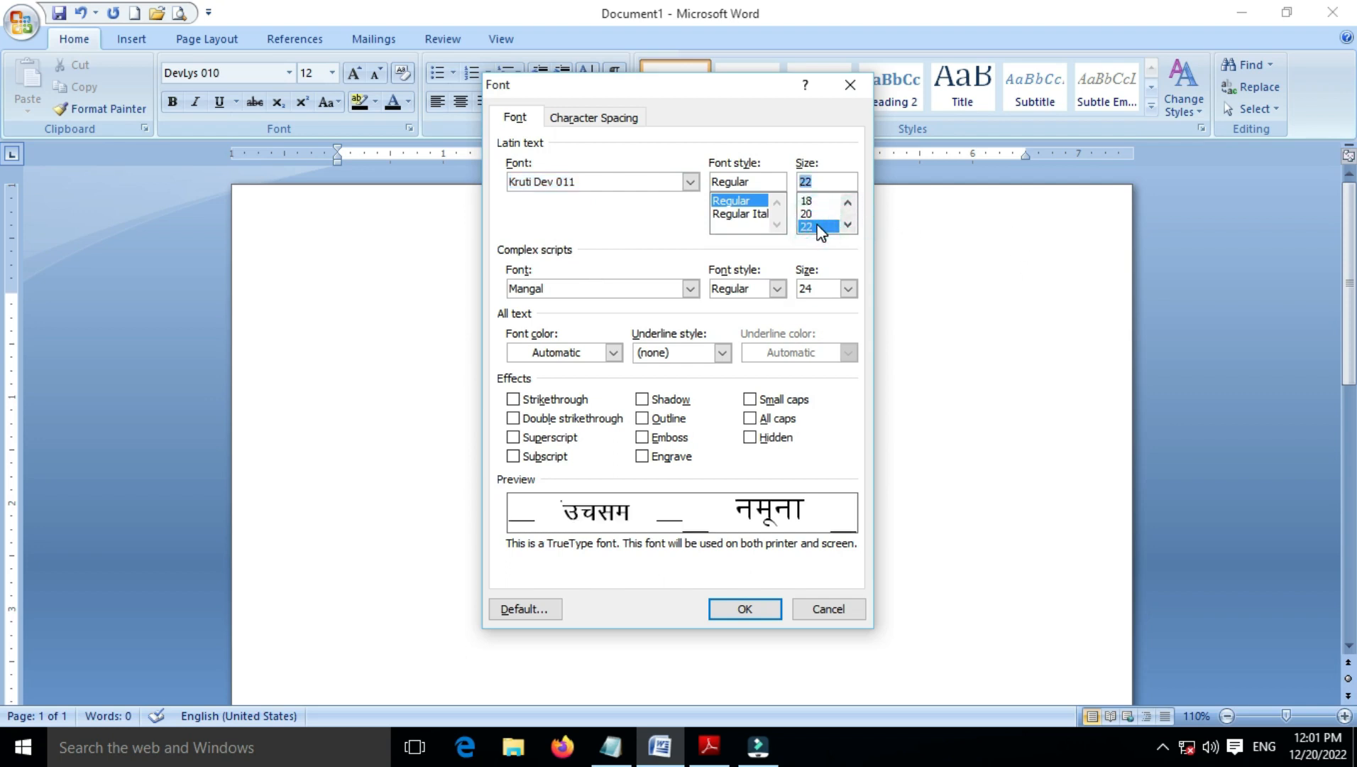
pyautogui.click(849, 226)
pyautogui.click(848, 225)
pyautogui.click(814, 227)
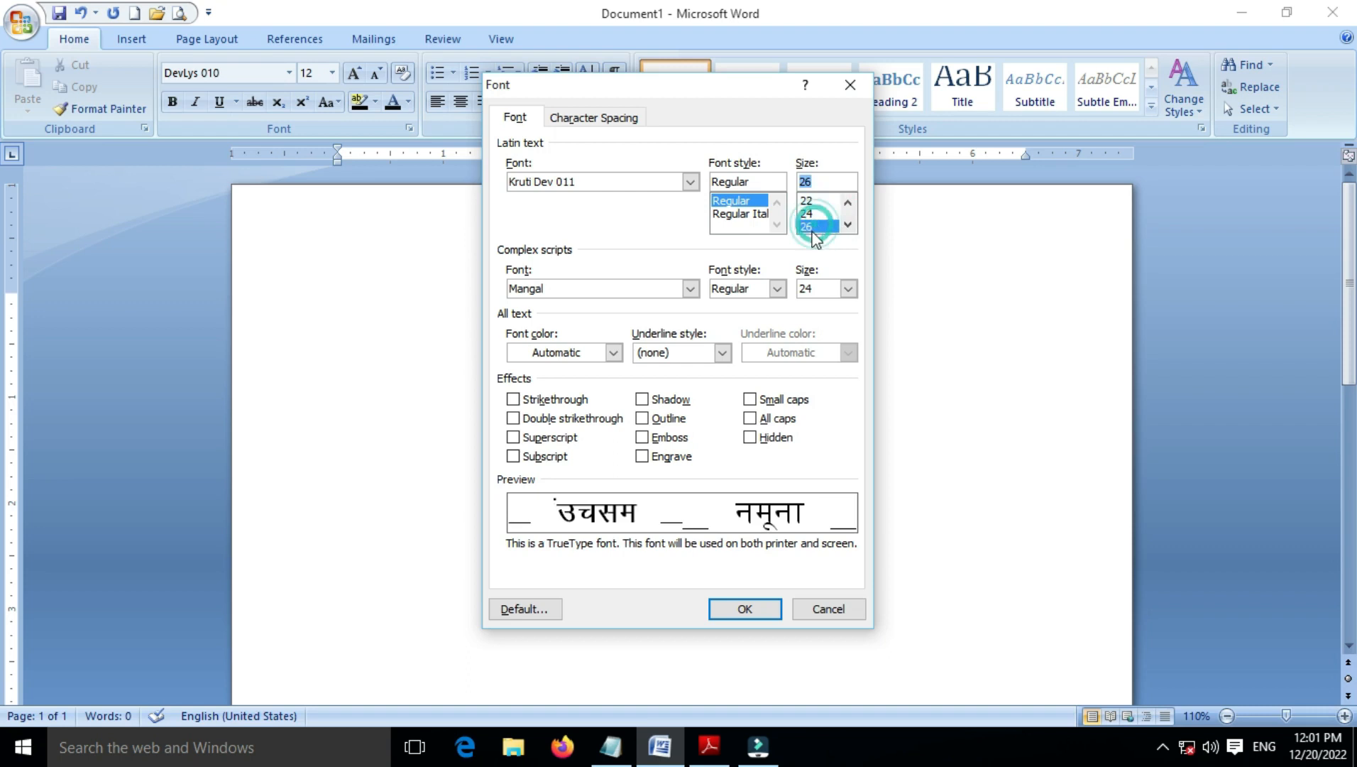
pyautogui.click(751, 606)
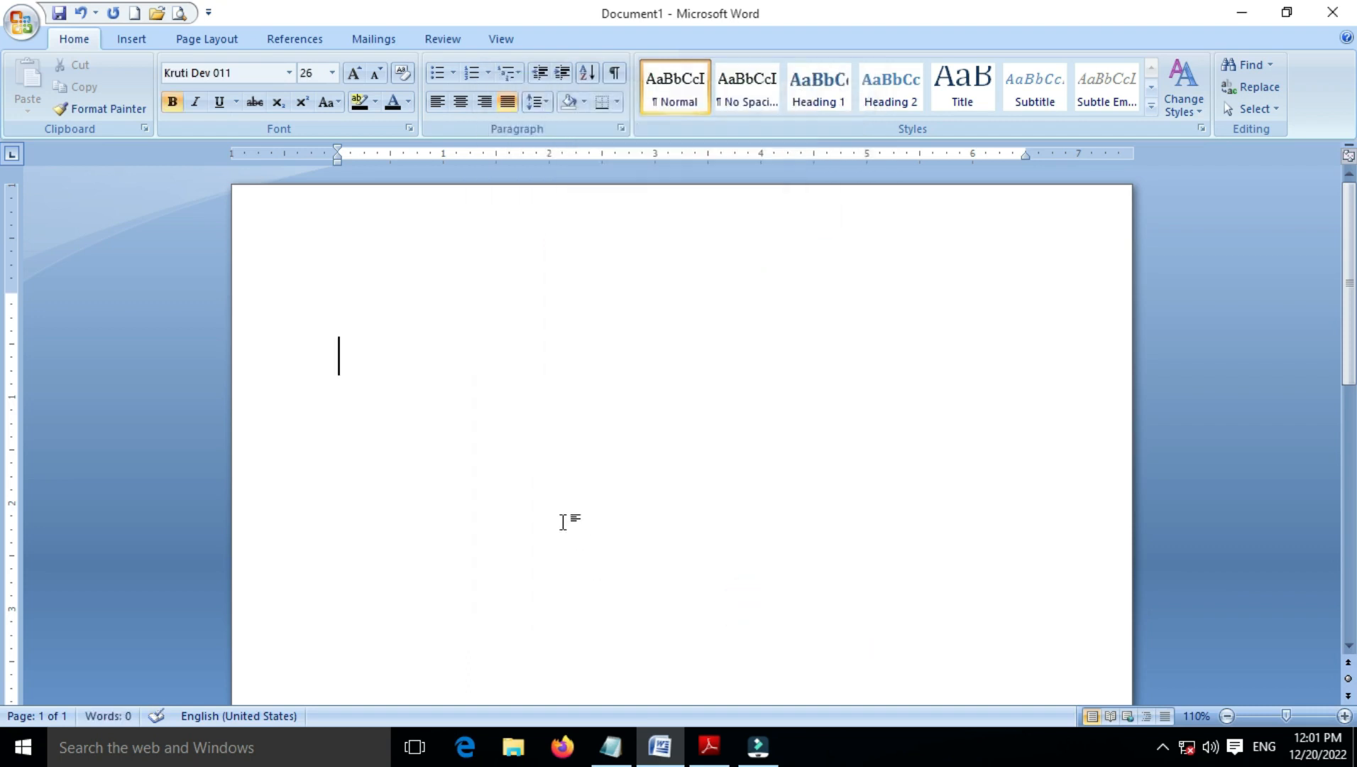
# Step: Enter the sample characters UYHUIH 89 8 on the first line and write "श्राम आम" in a new paragraph below
pyautogui.write('UYHUIH 89    8')
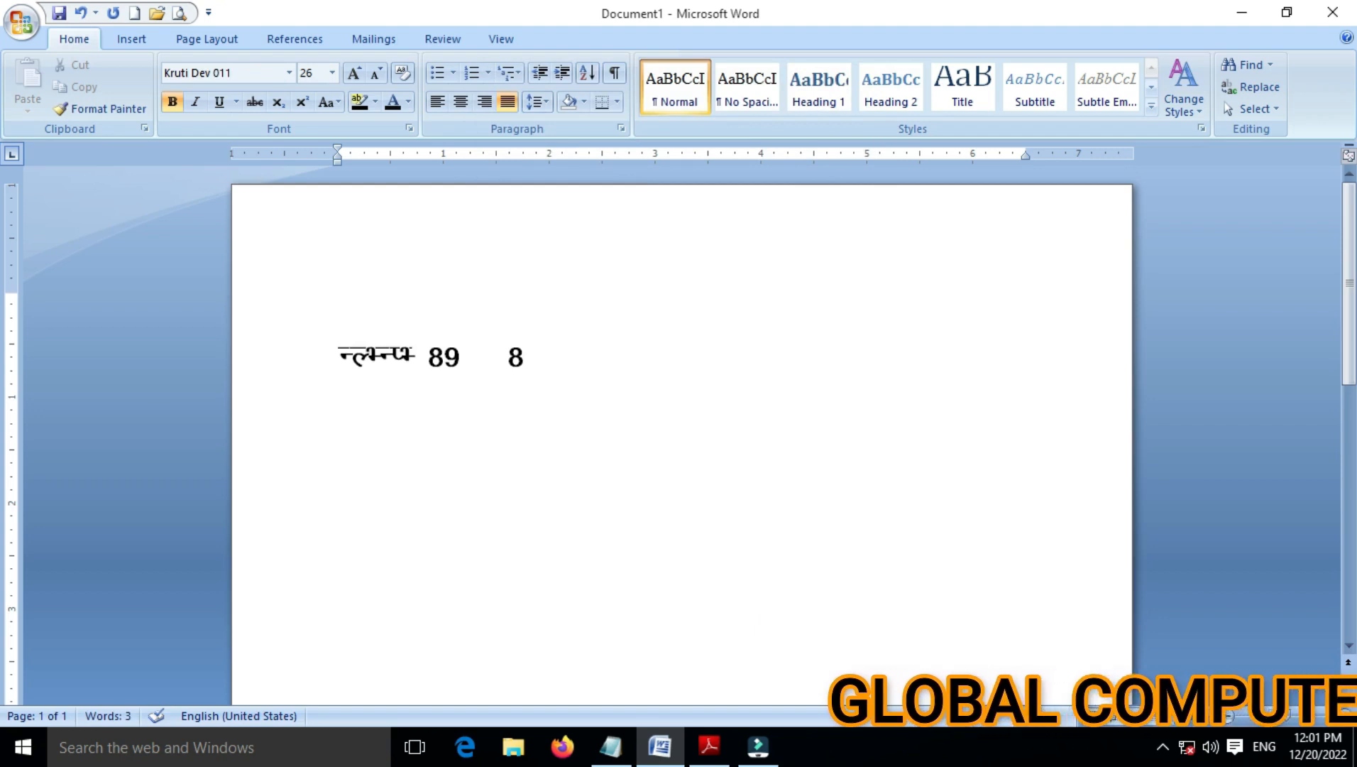
pyautogui.press('Return')
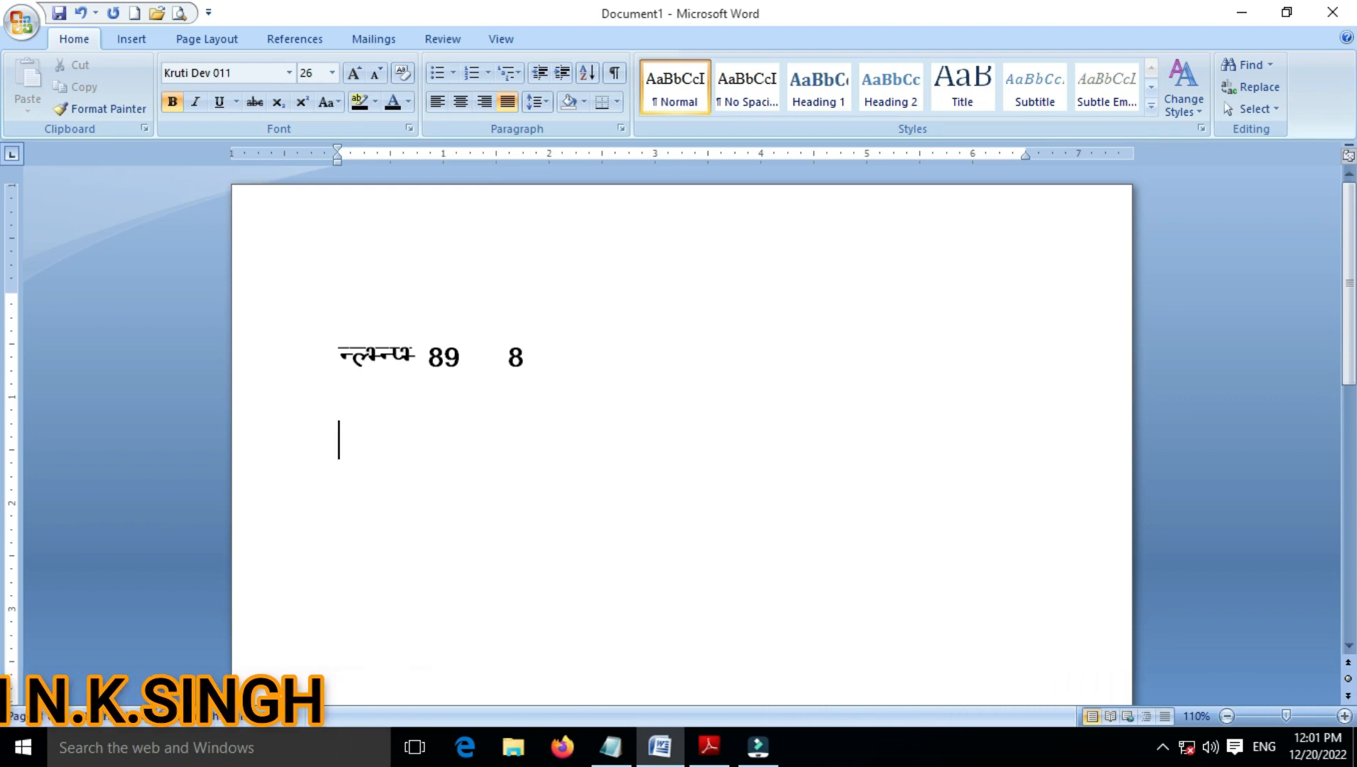
pyautogui.write('j')
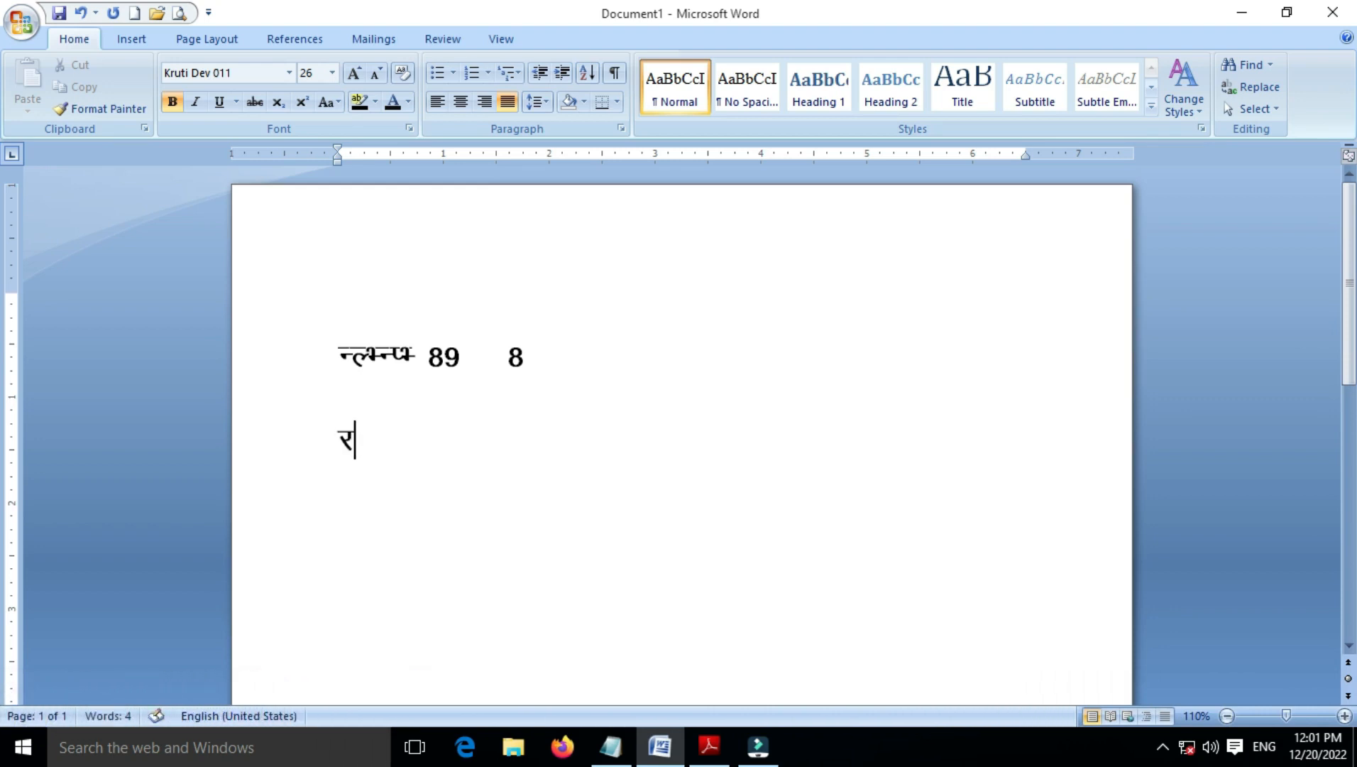
pyautogui.write('ke')
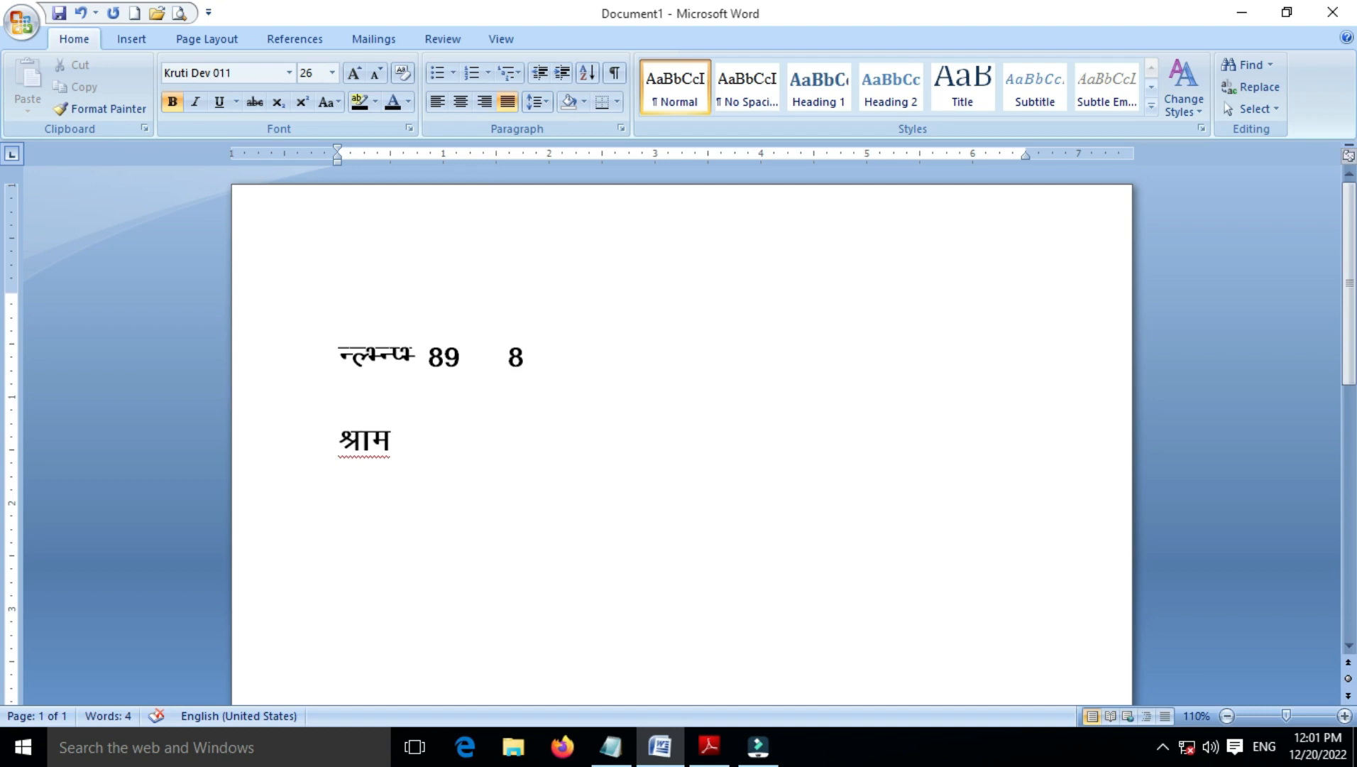
pyautogui.write(' vk')
pyautogui.write('e')
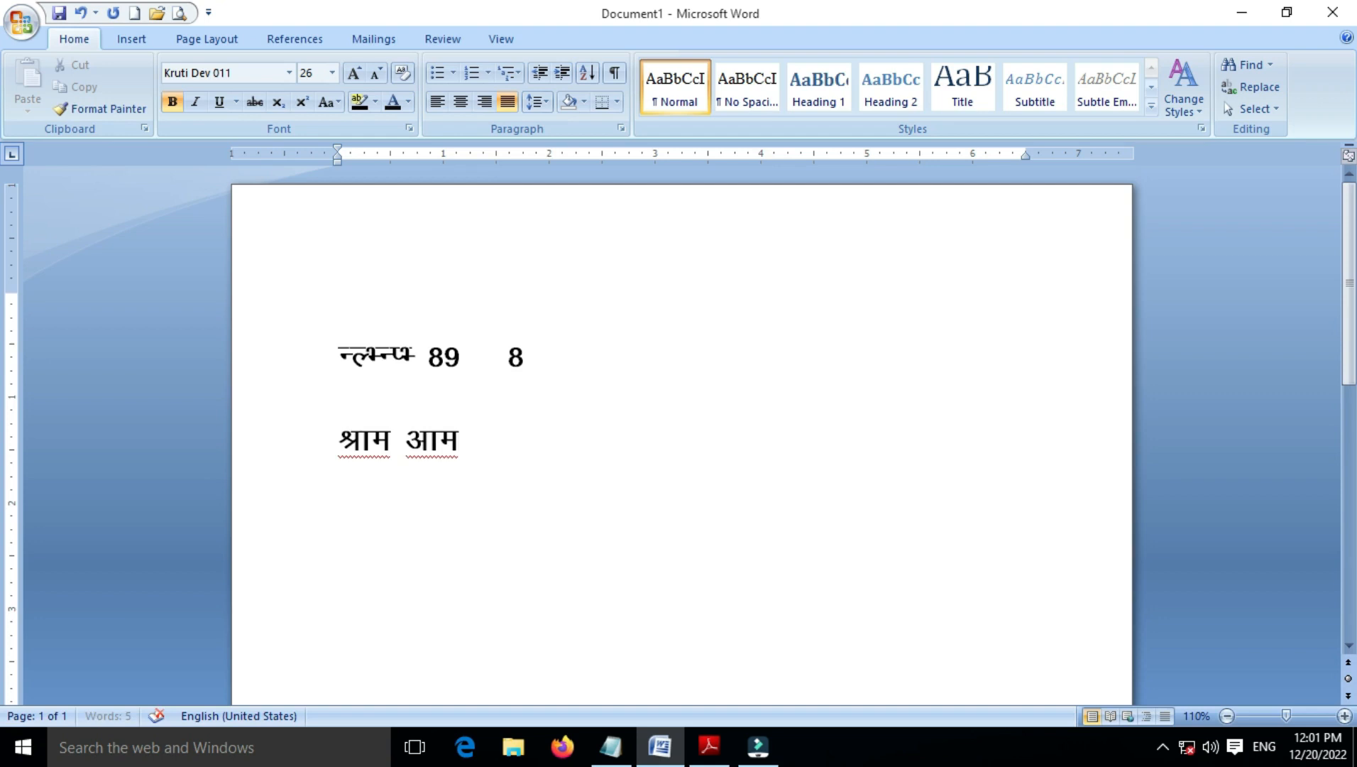
pyautogui.press('Left')
pyautogui.press('Left')
pyautogui.press('Left')
pyautogui.press('Left')
pyautogui.press('Right')
pyautogui.press('Right')
pyautogui.press('Left')
pyautogui.press('Left')
pyautogui.press('Right')
pyautogui.press('Right')
pyautogui.press('Right')
pyautogui.press('Right')
# Step: Continue the Hindi line with "खाता है", followed by a separate dot mark and spacing
pyautogui.write('[kk')
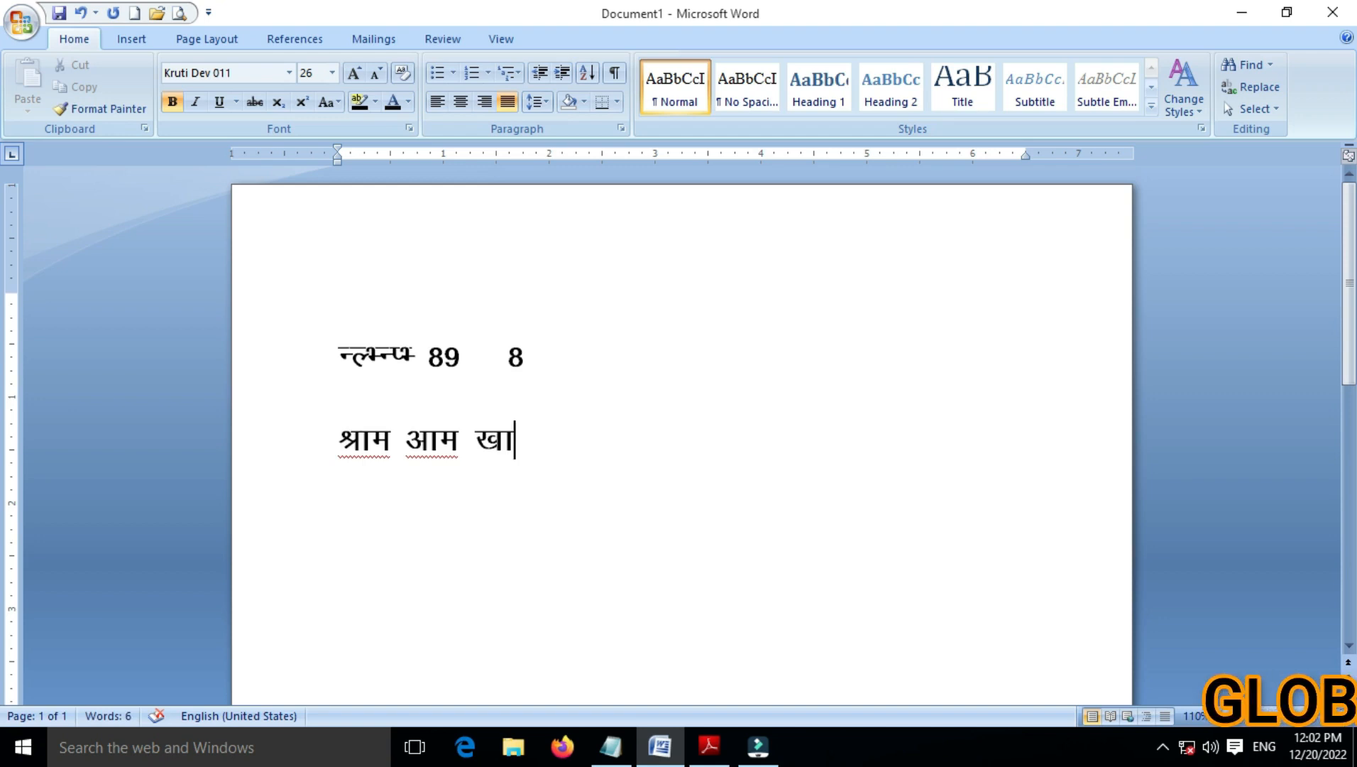
pyautogui.write('rk')
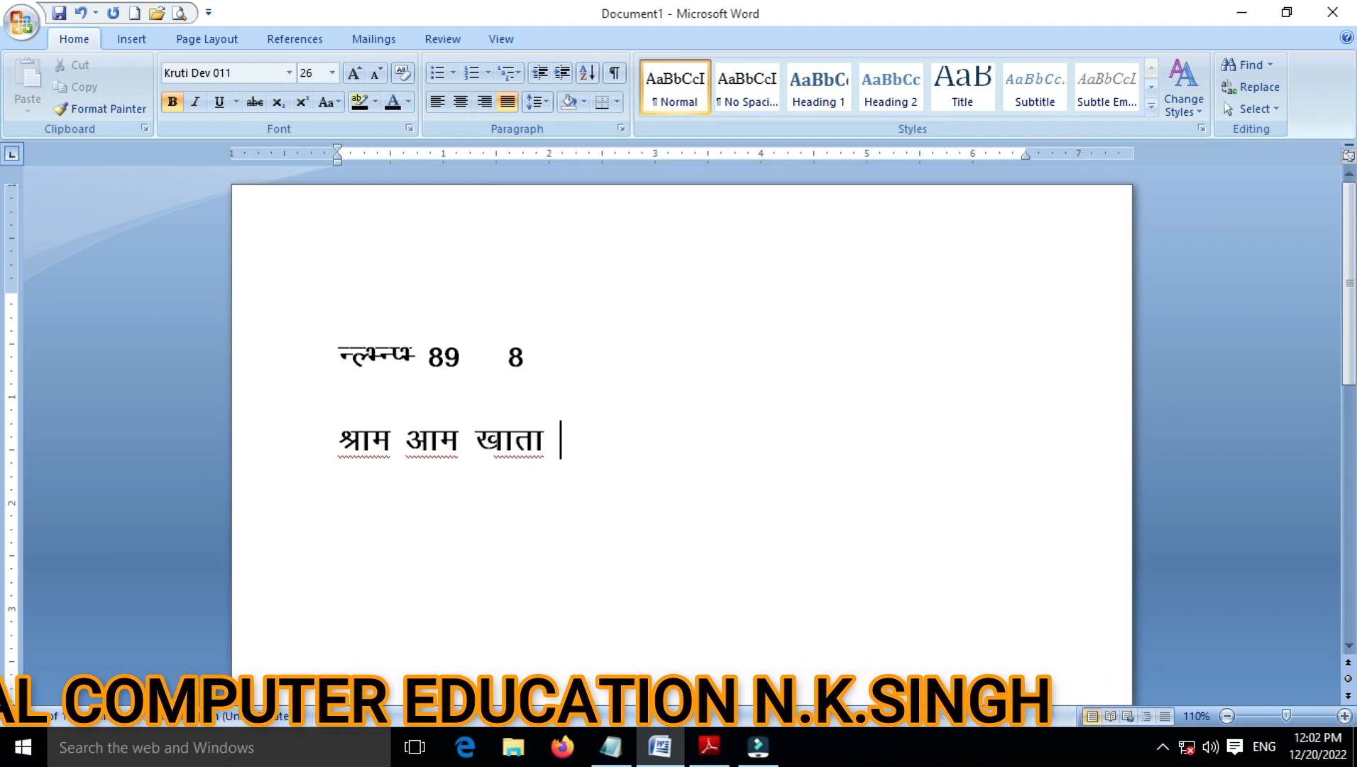
pyautogui.write('g')
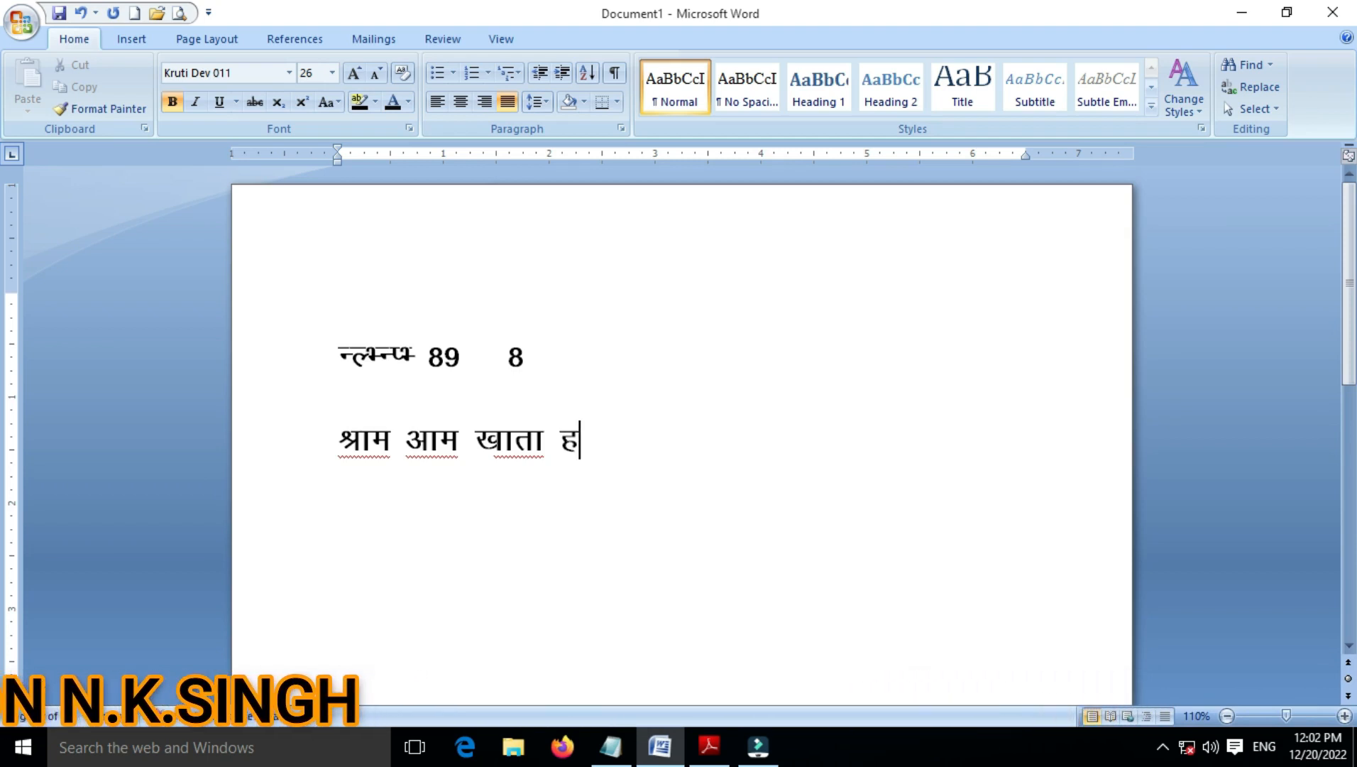
pyautogui.write('S')
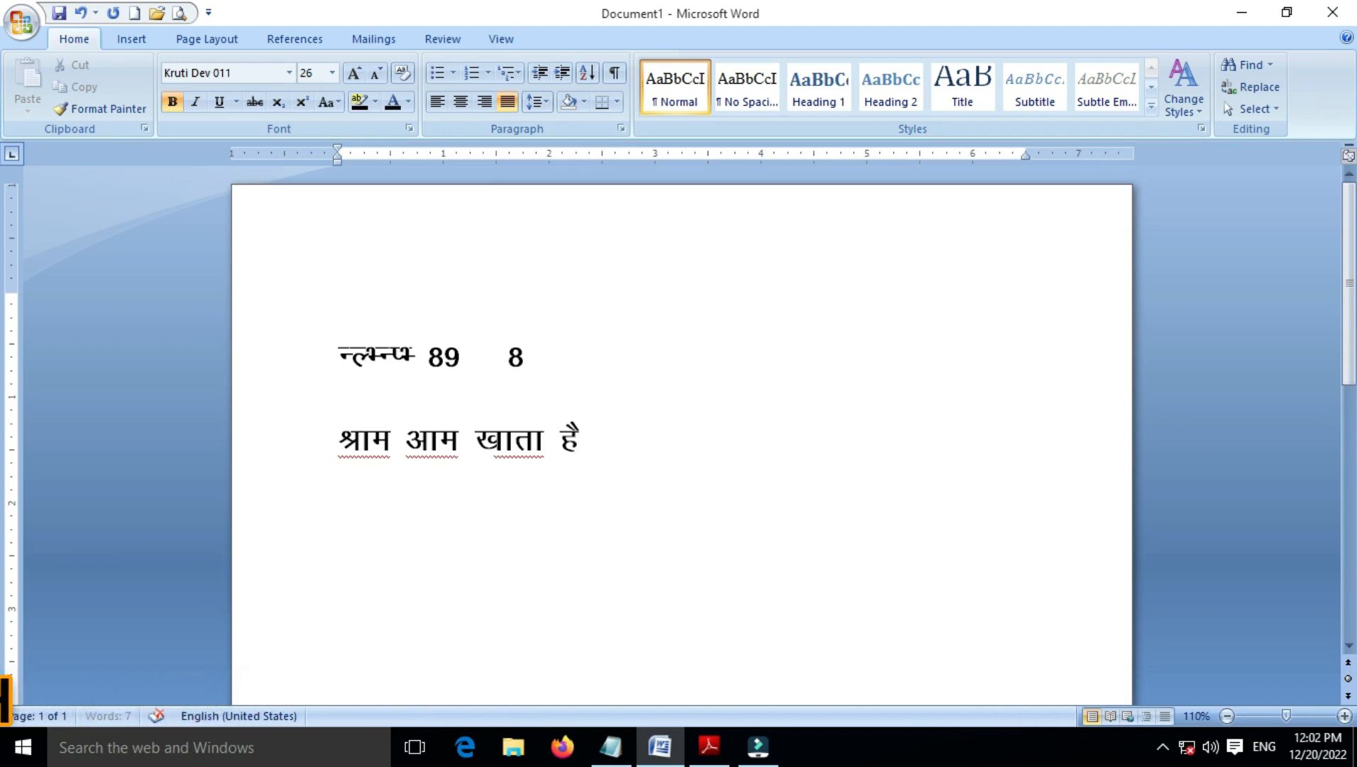
pyautogui.write(' A')
pyautogui.press('BackSpace')
pyautogui.press('BackSpace')
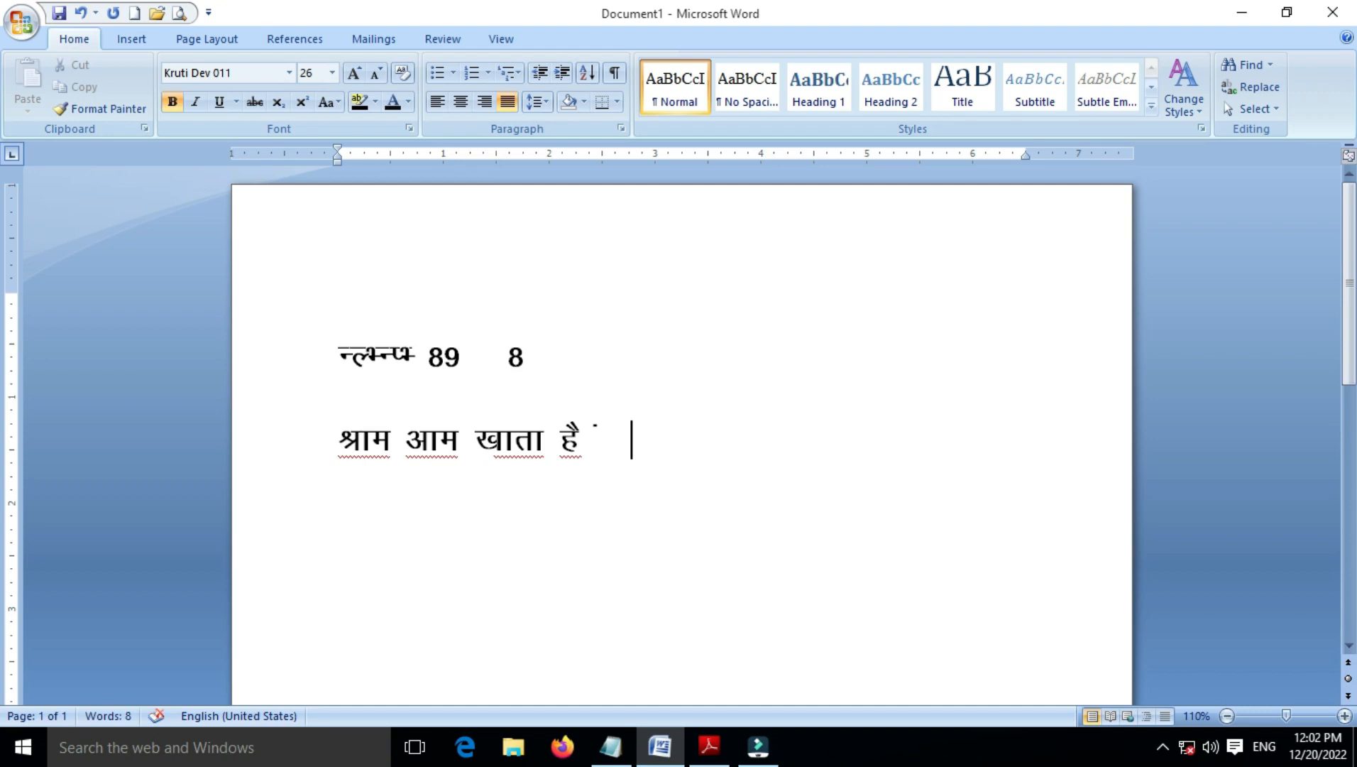
# Step: Write the word "मुजफ्फरपुर" at the end of the Hindi line, consulting the keyboard chart in Adobe Reader as needed
pyautogui.moveTo(639, 762)
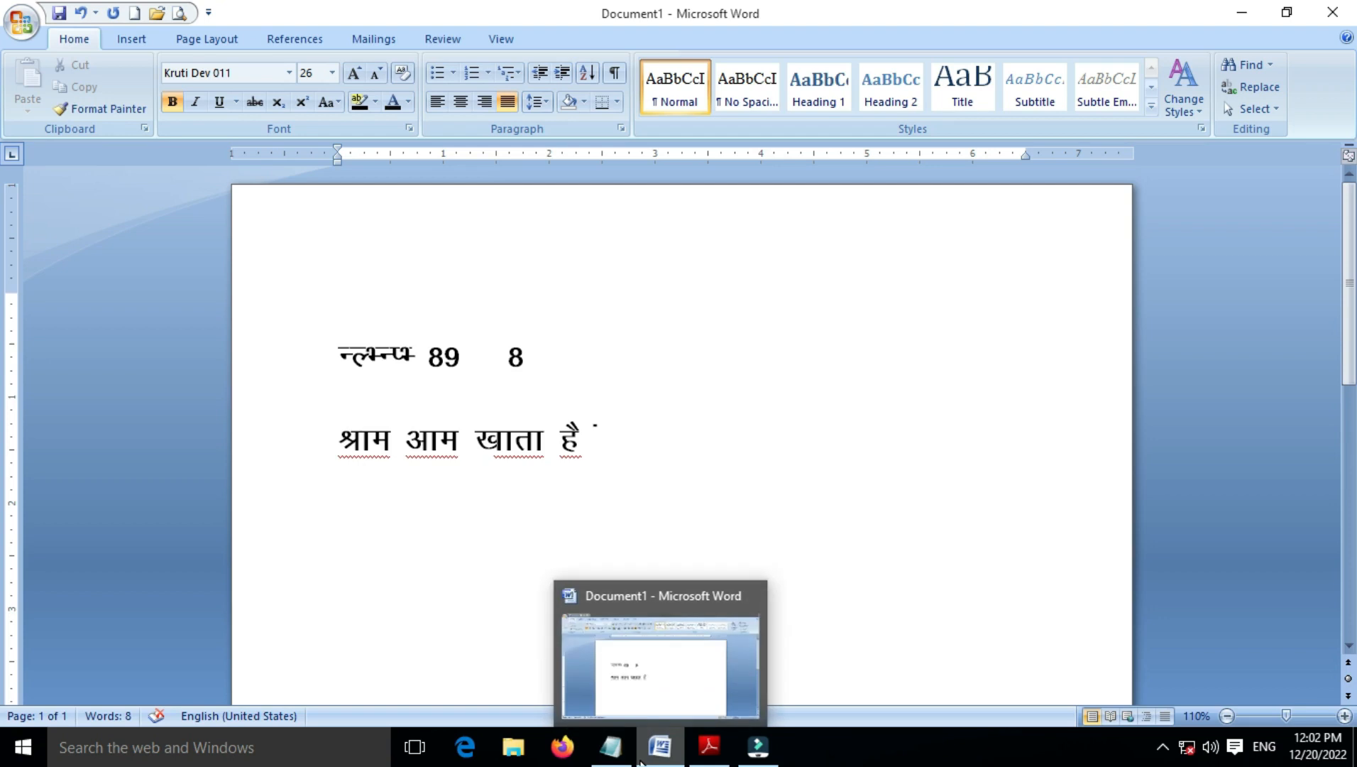
pyautogui.write('e')
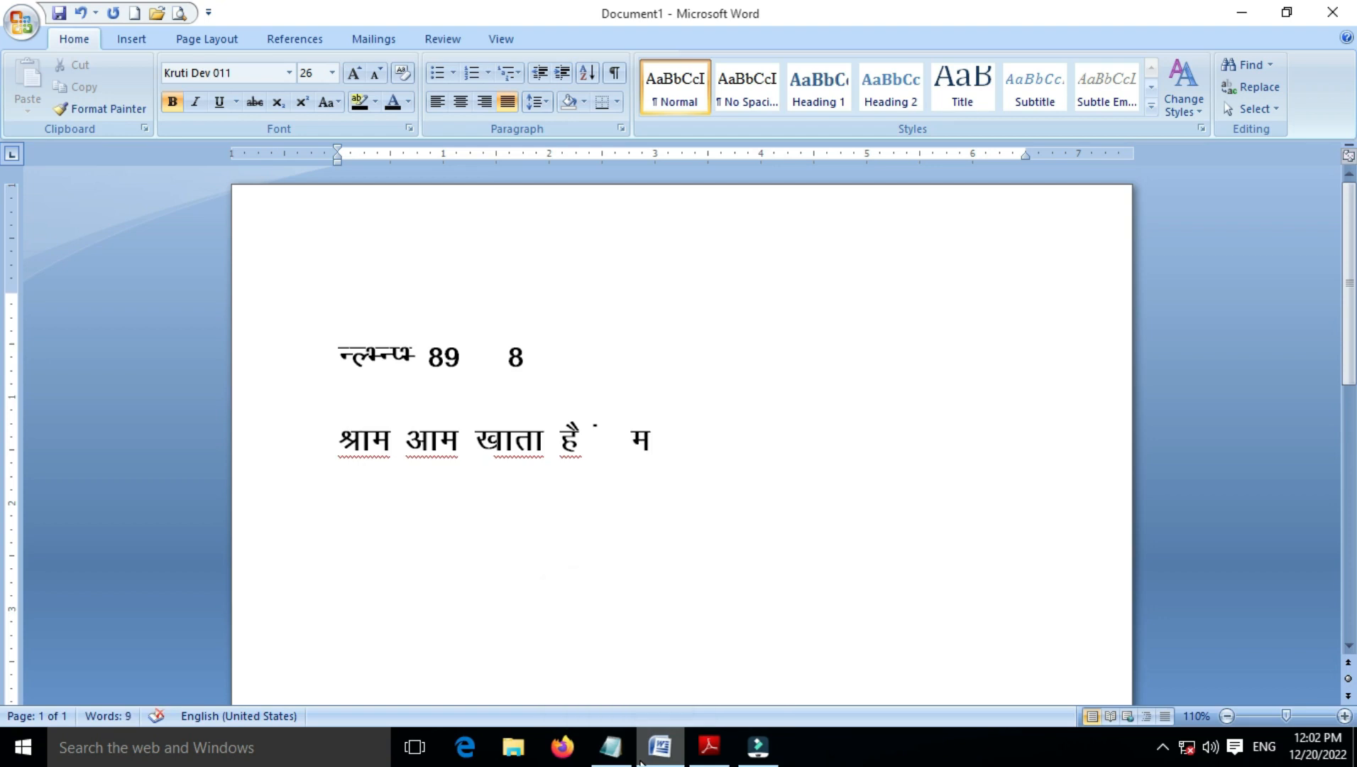
pyautogui.write('qt')
pyautogui.click(712, 746)
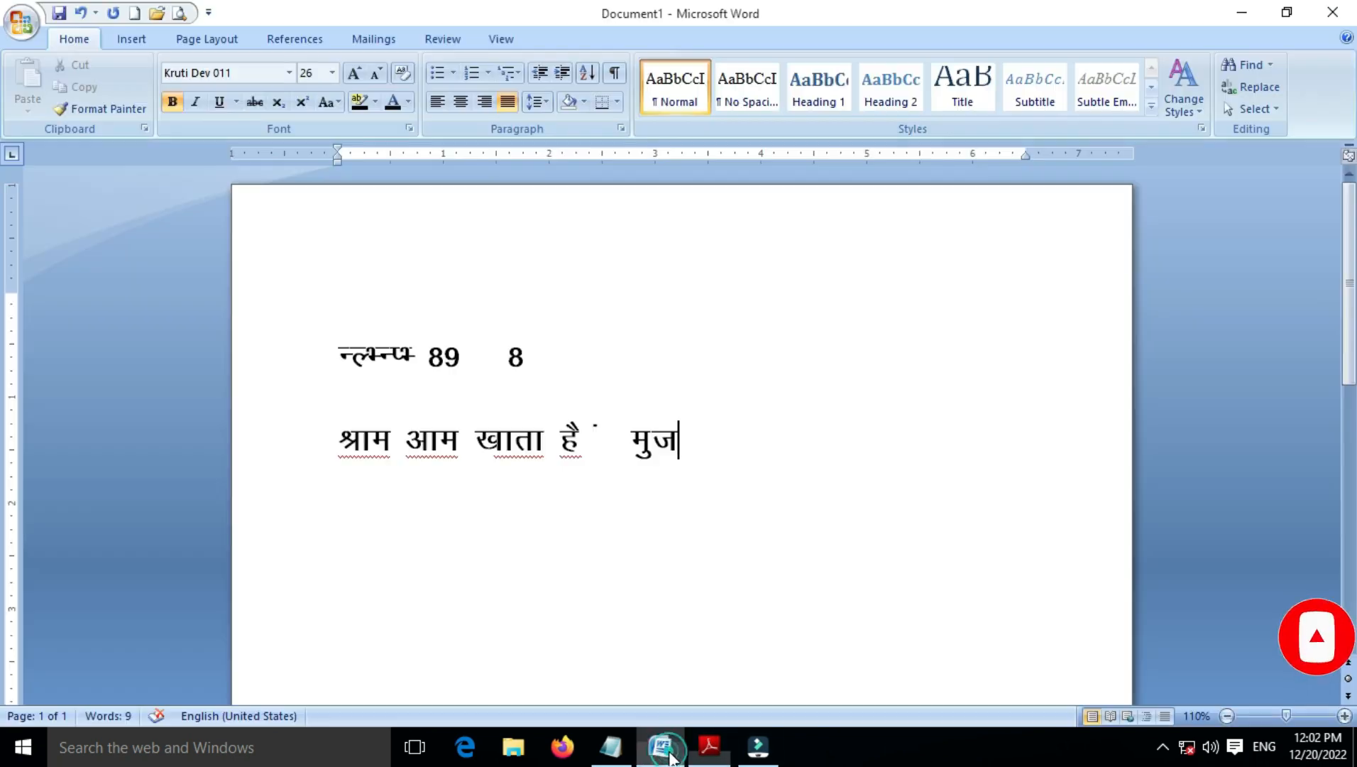
pyautogui.click(669, 753)
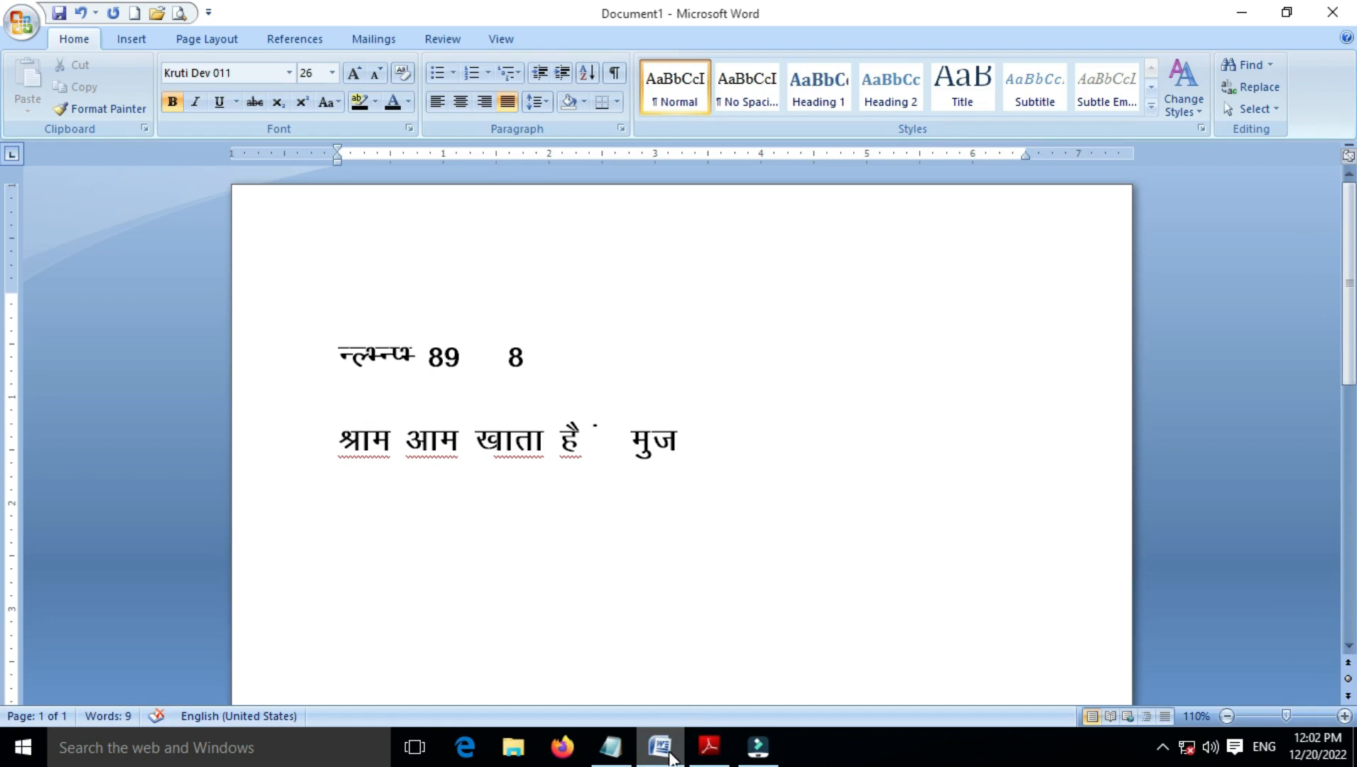
pyautogui.write('i')
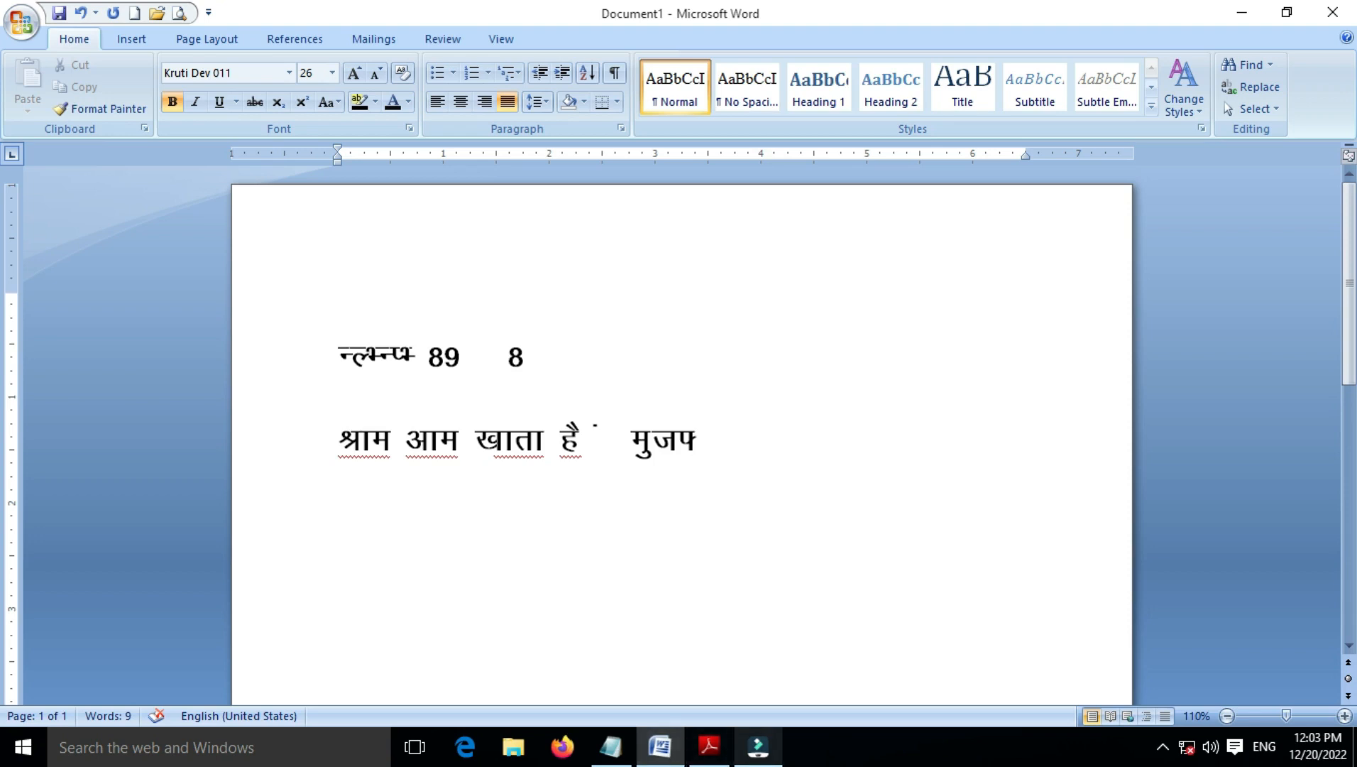
pyautogui.moveTo(758, 745)
pyautogui.moveTo(660, 746)
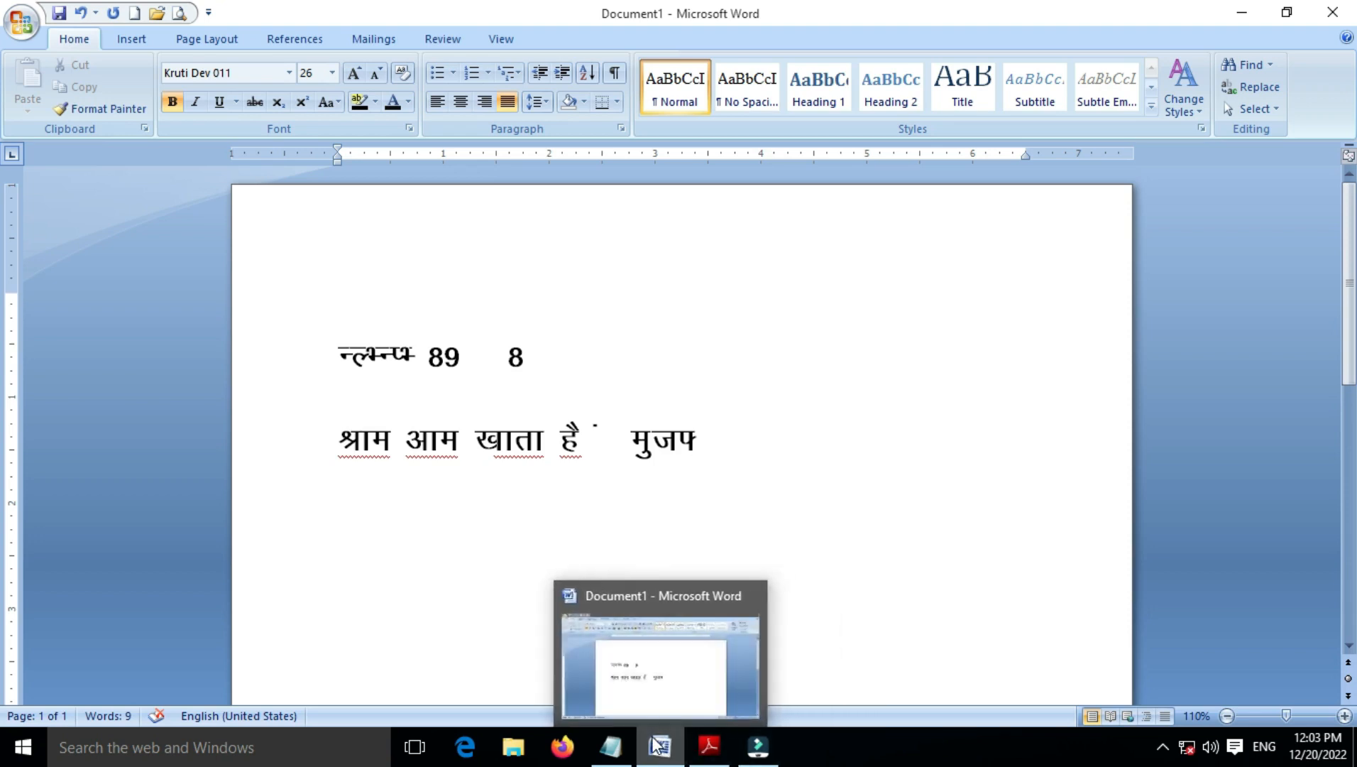
pyautogui.write('q')
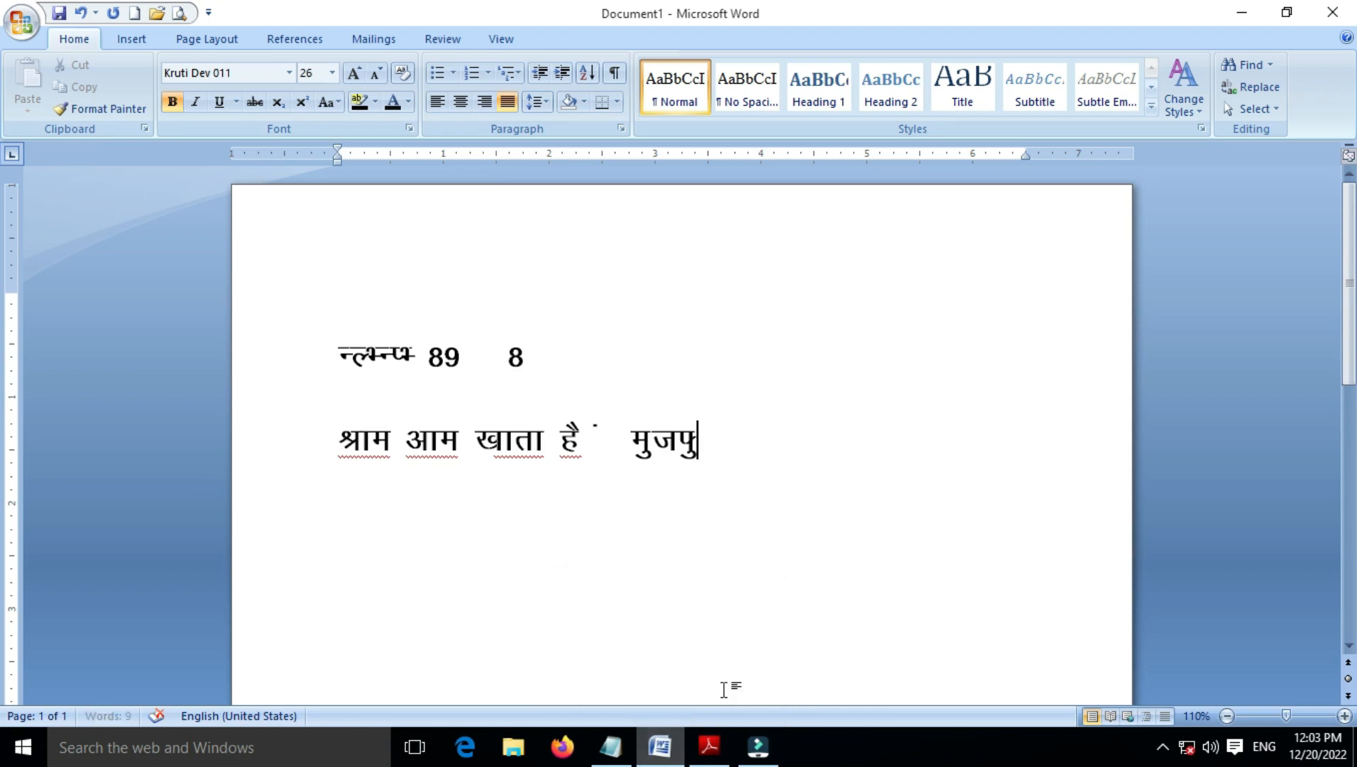
pyautogui.press('BackSpace')
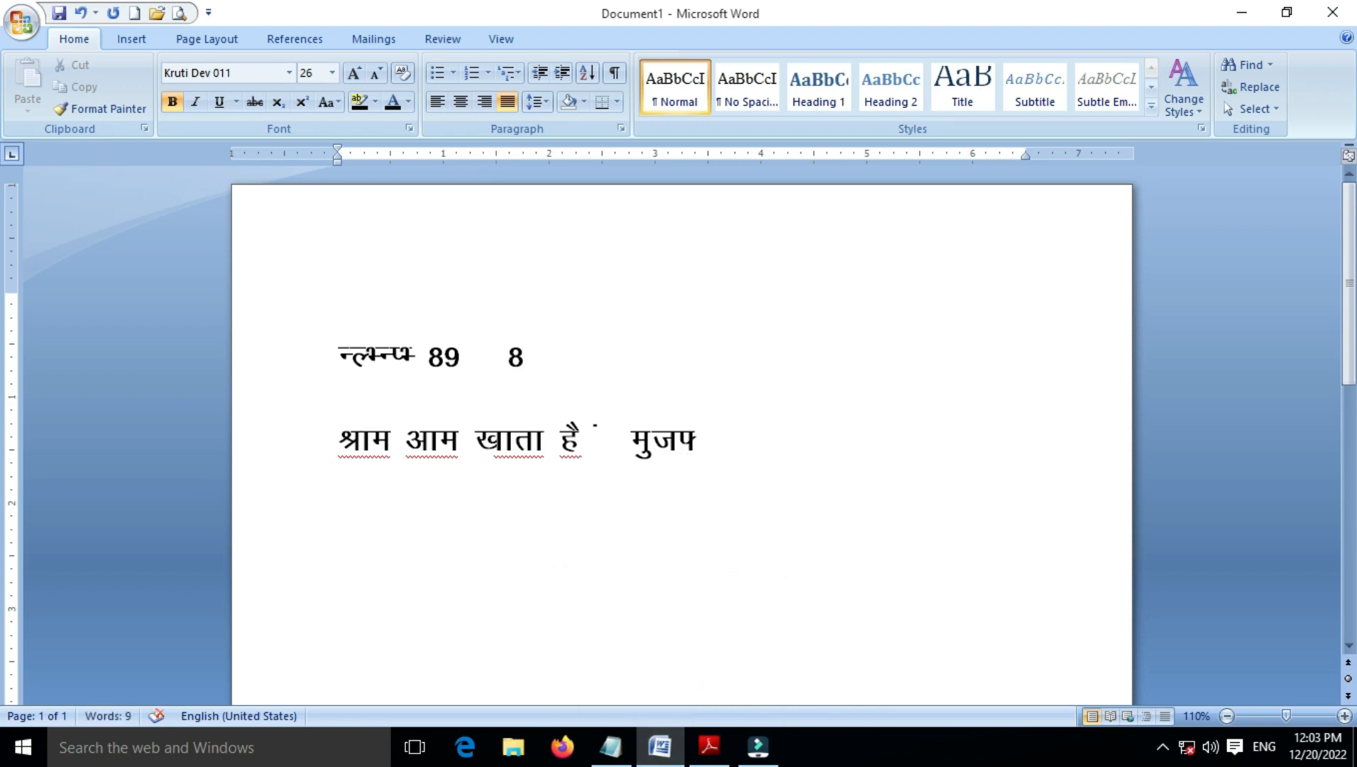
pyautogui.write('Qj')
pyautogui.write('iqj')
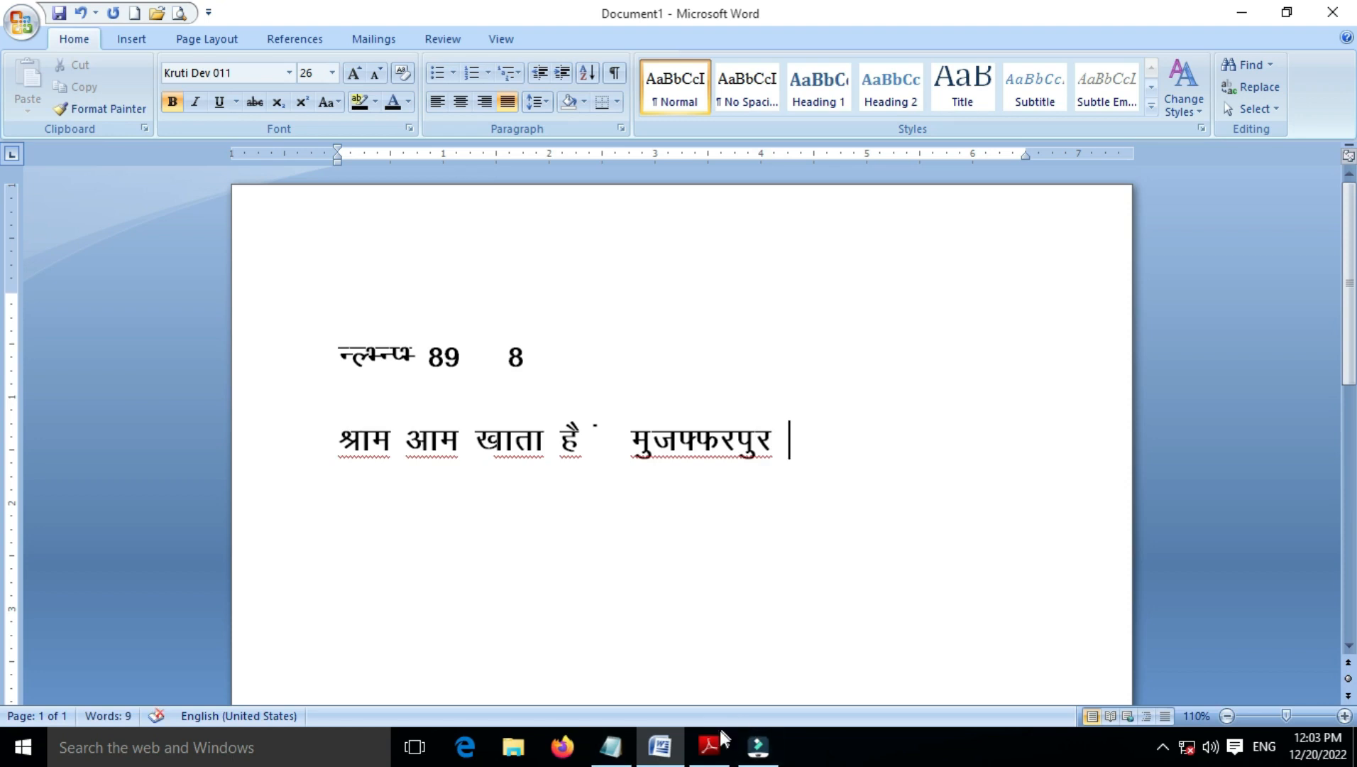
# Step: Switch to Hindi typing.pdf in Adobe Reader and review the letter rows, the number row and the Alt codes for special characters
pyautogui.click(709, 745)
pyautogui.scroll(10, 829, 346)
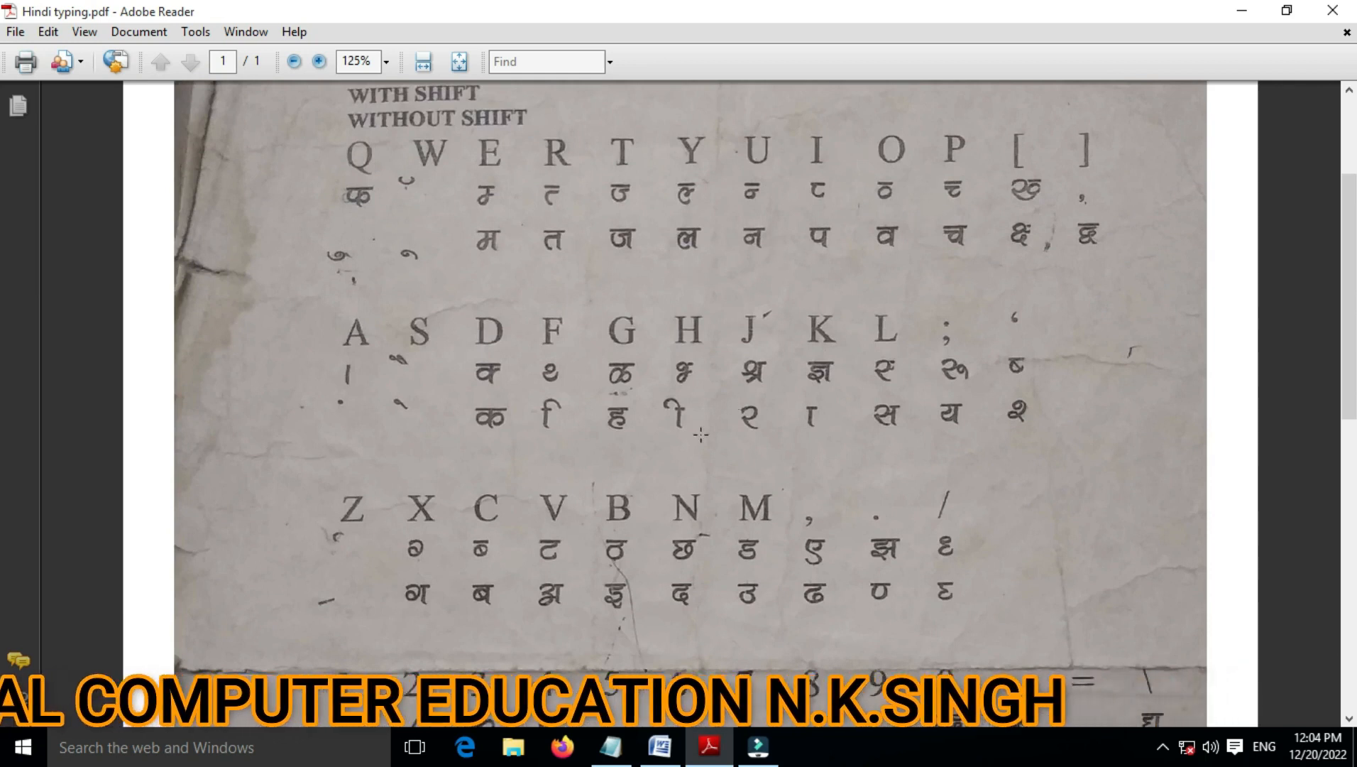
pyautogui.scroll(-3, 639, 436)
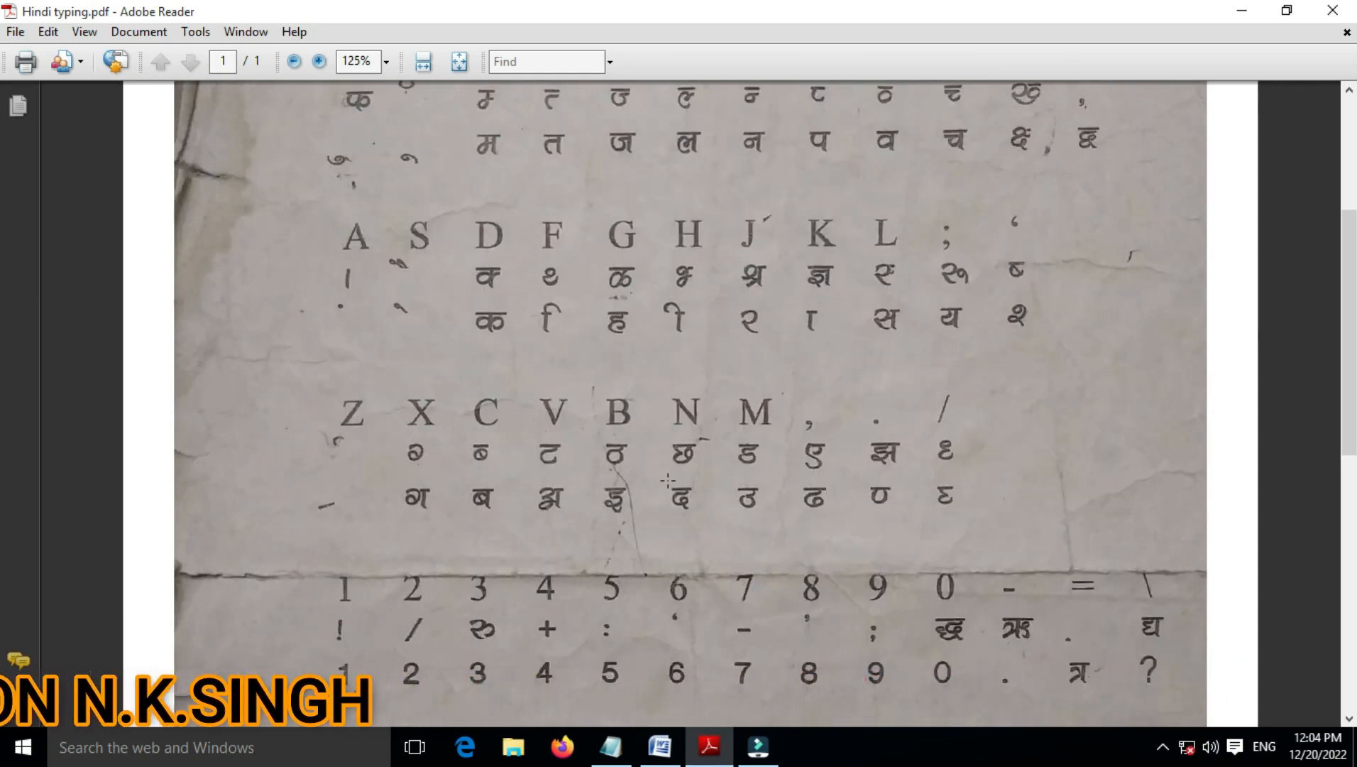
pyautogui.scroll(-6, 669, 480)
pyautogui.scroll(6, 669, 480)
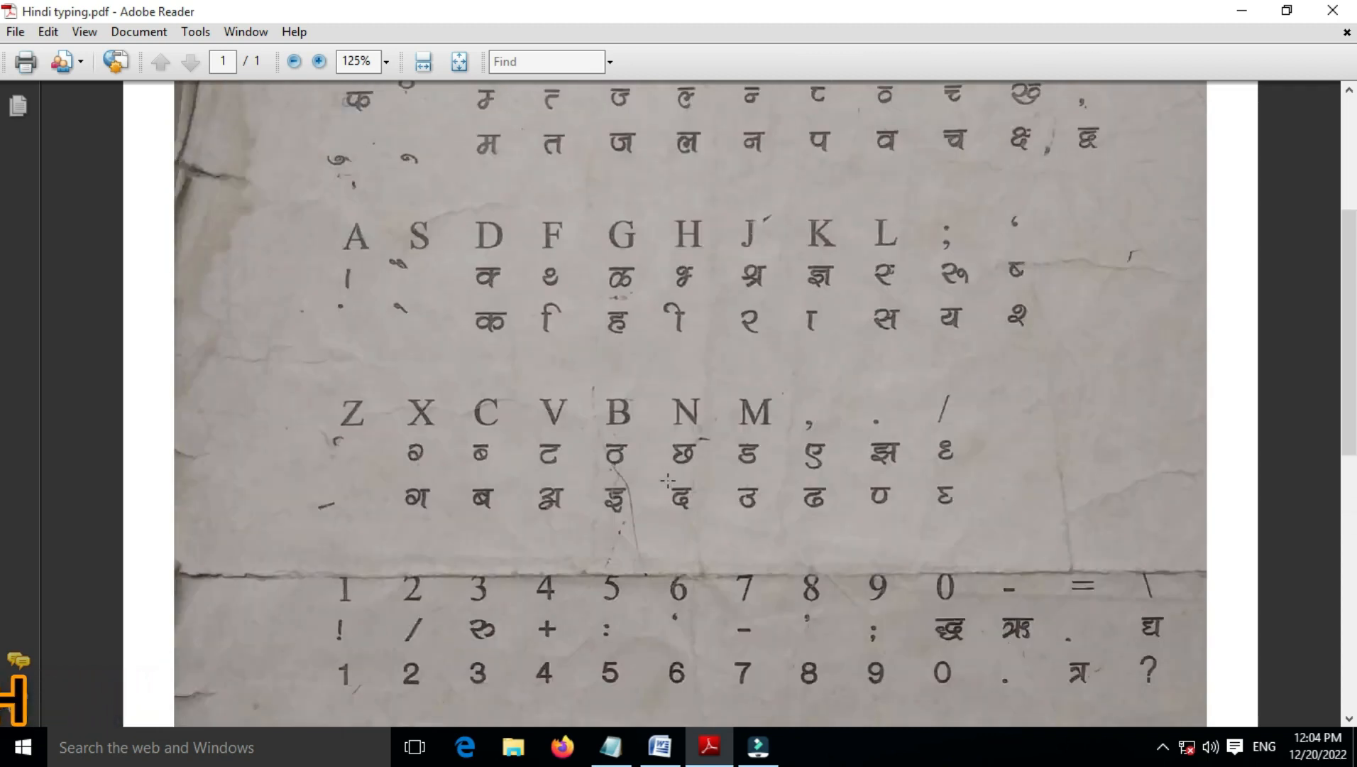
pyautogui.scroll(-19, 667, 479)
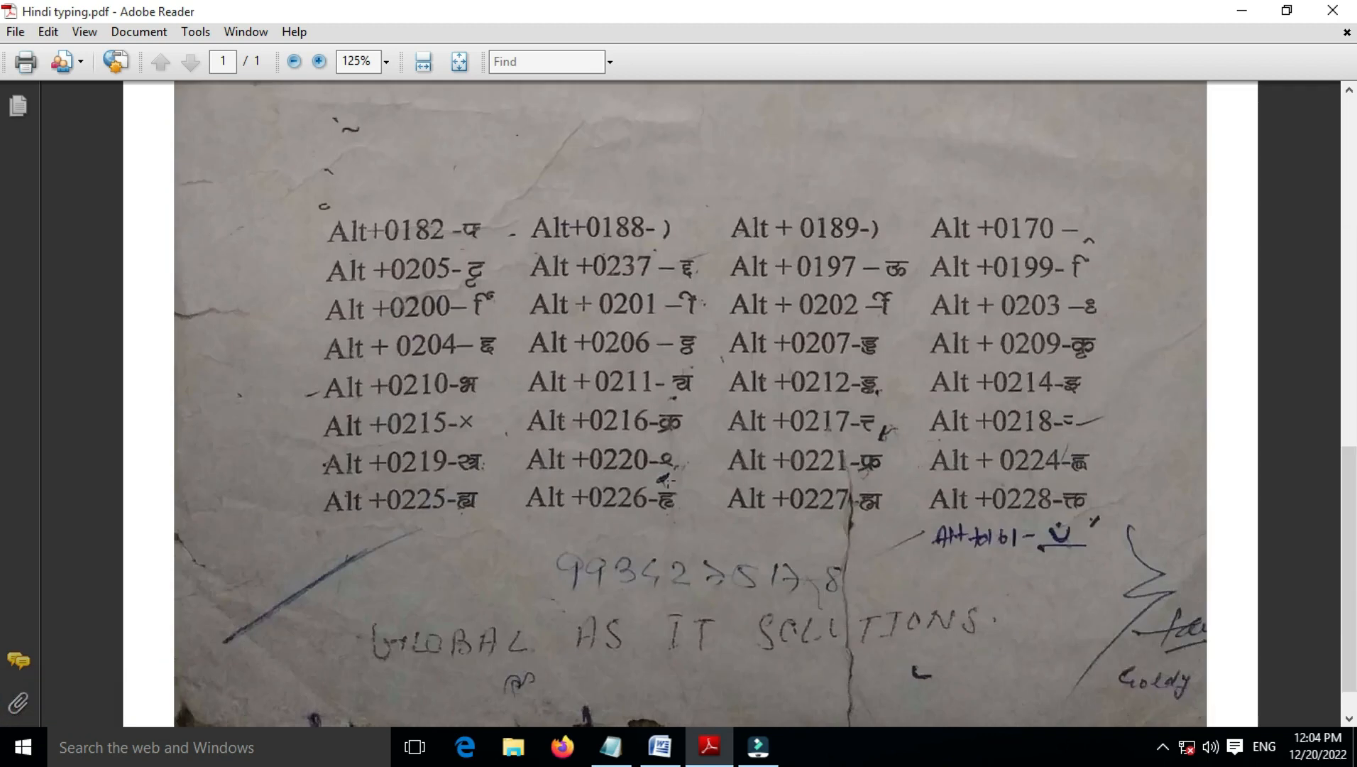
pyautogui.scroll(3, 667, 479)
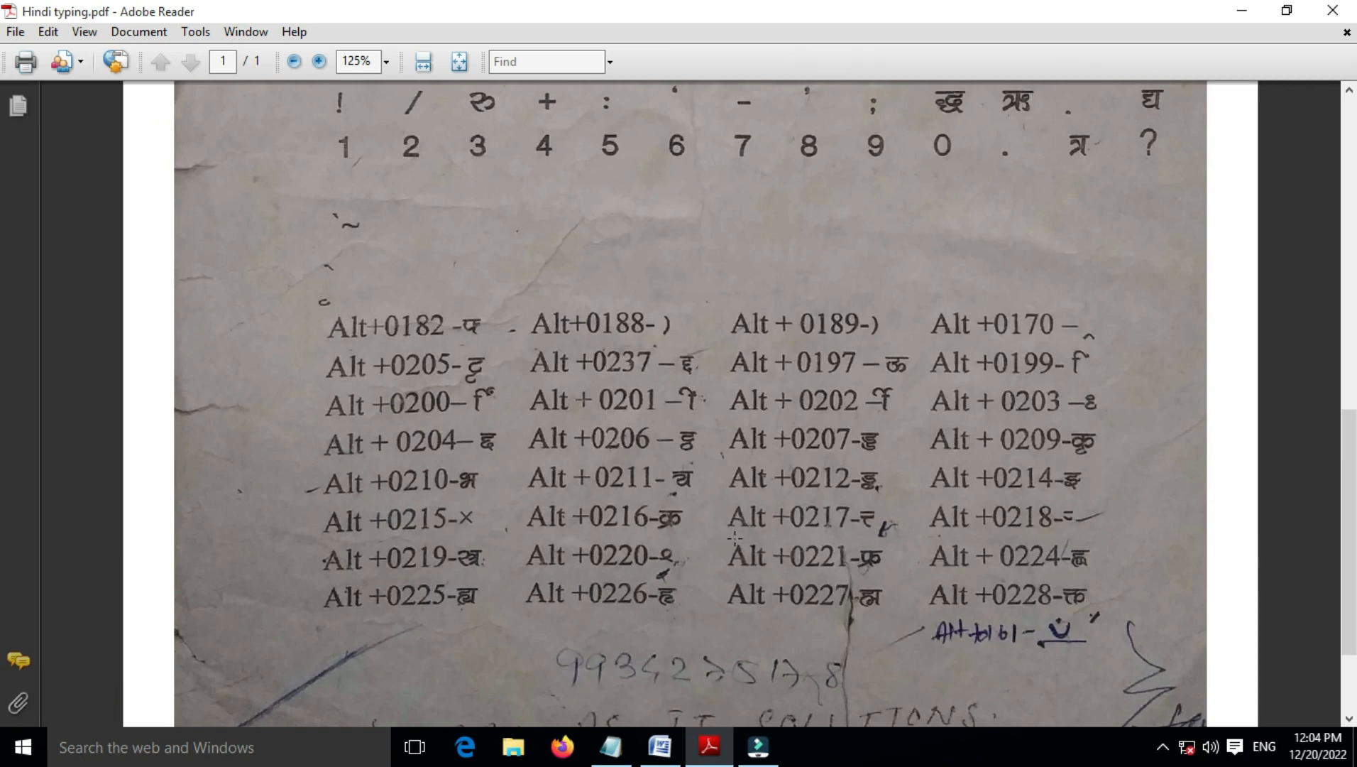
pyautogui.scroll(-5, 734, 537)
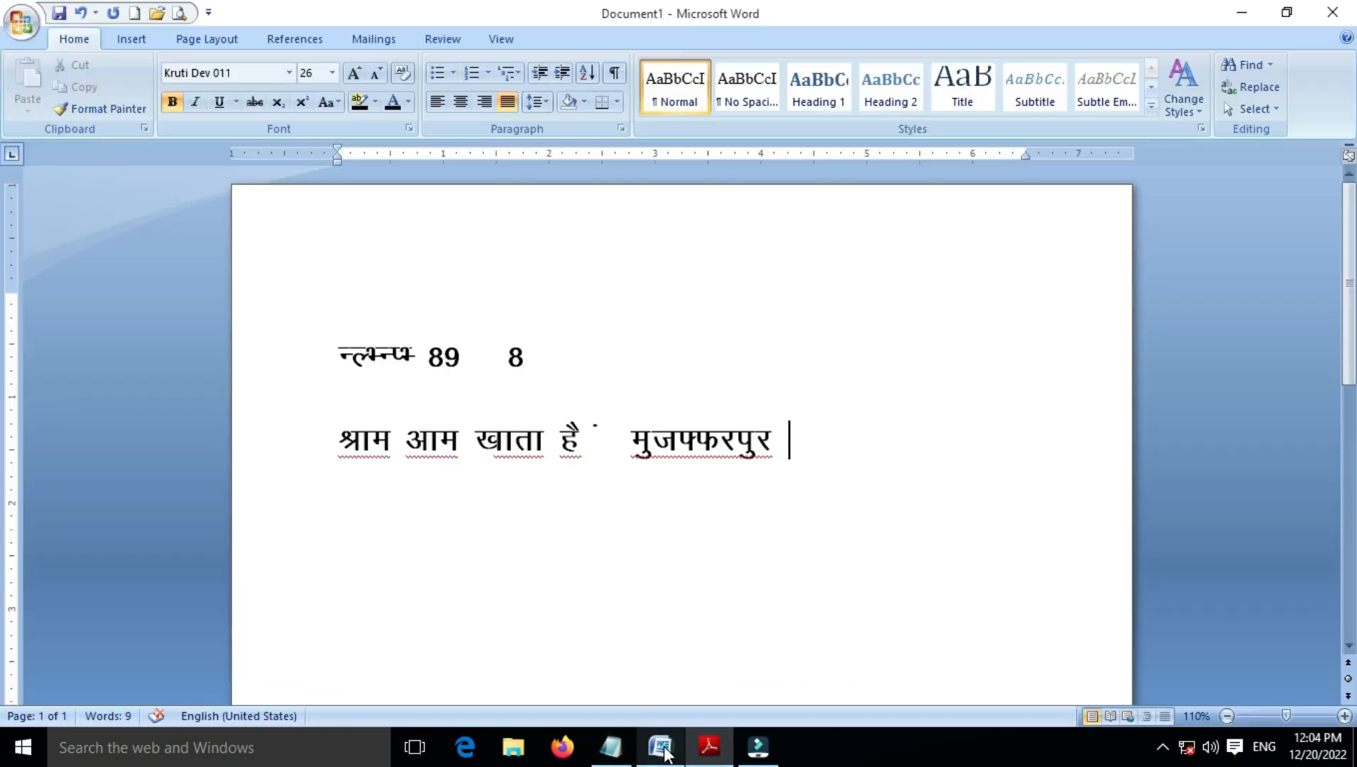
# Step: Switch to Word and add the letter form "फ्", a pair of brackets "( )" and a low caret mark after "मुजफ्फरपुर"
pyautogui.click(660, 746)
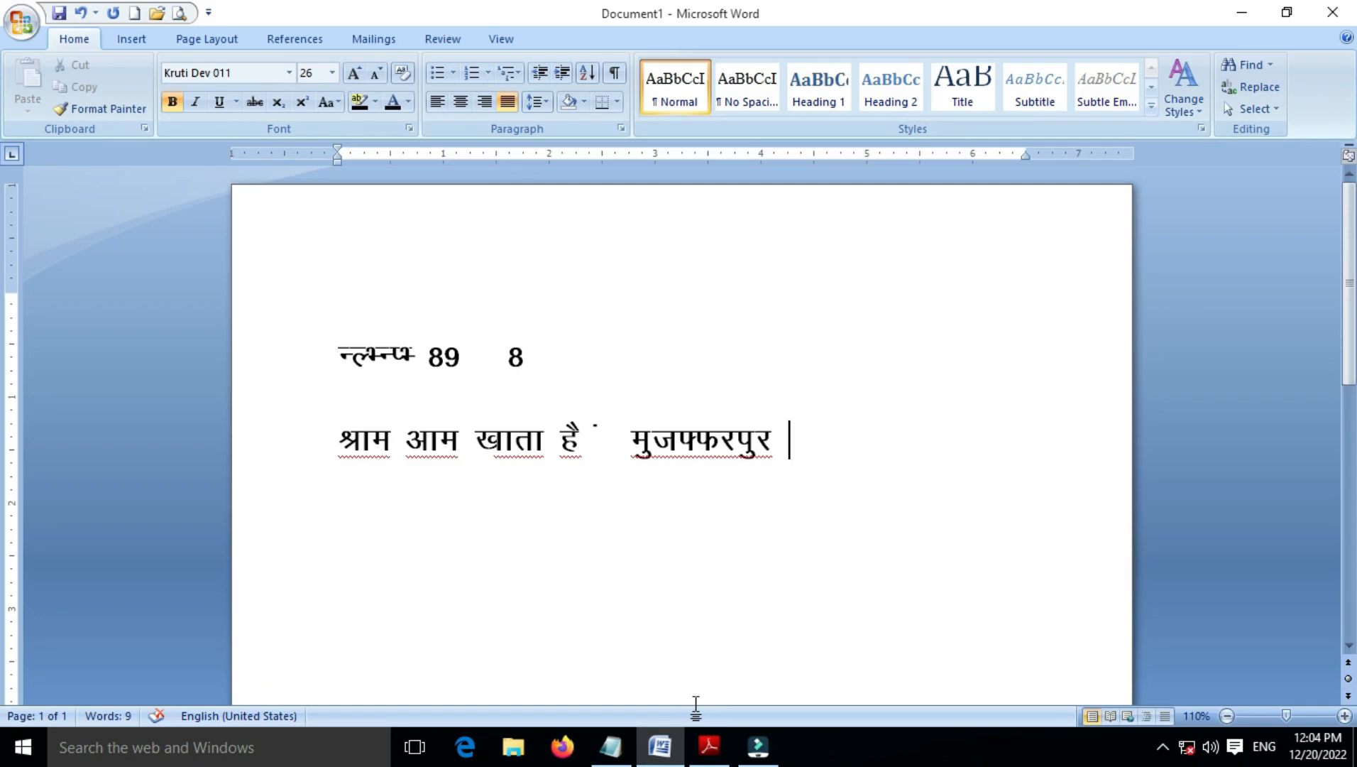
pyautogui.write('i')
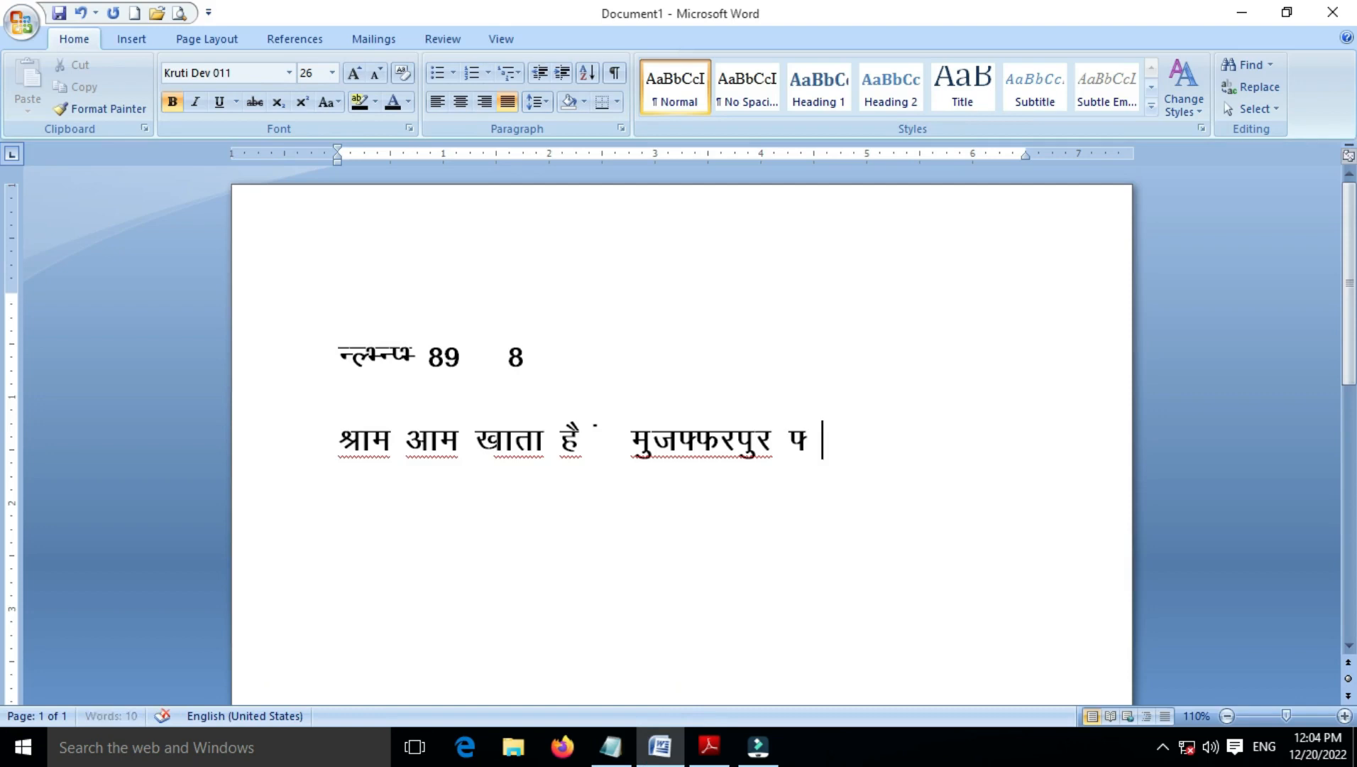
pyautogui.write(' (  )')
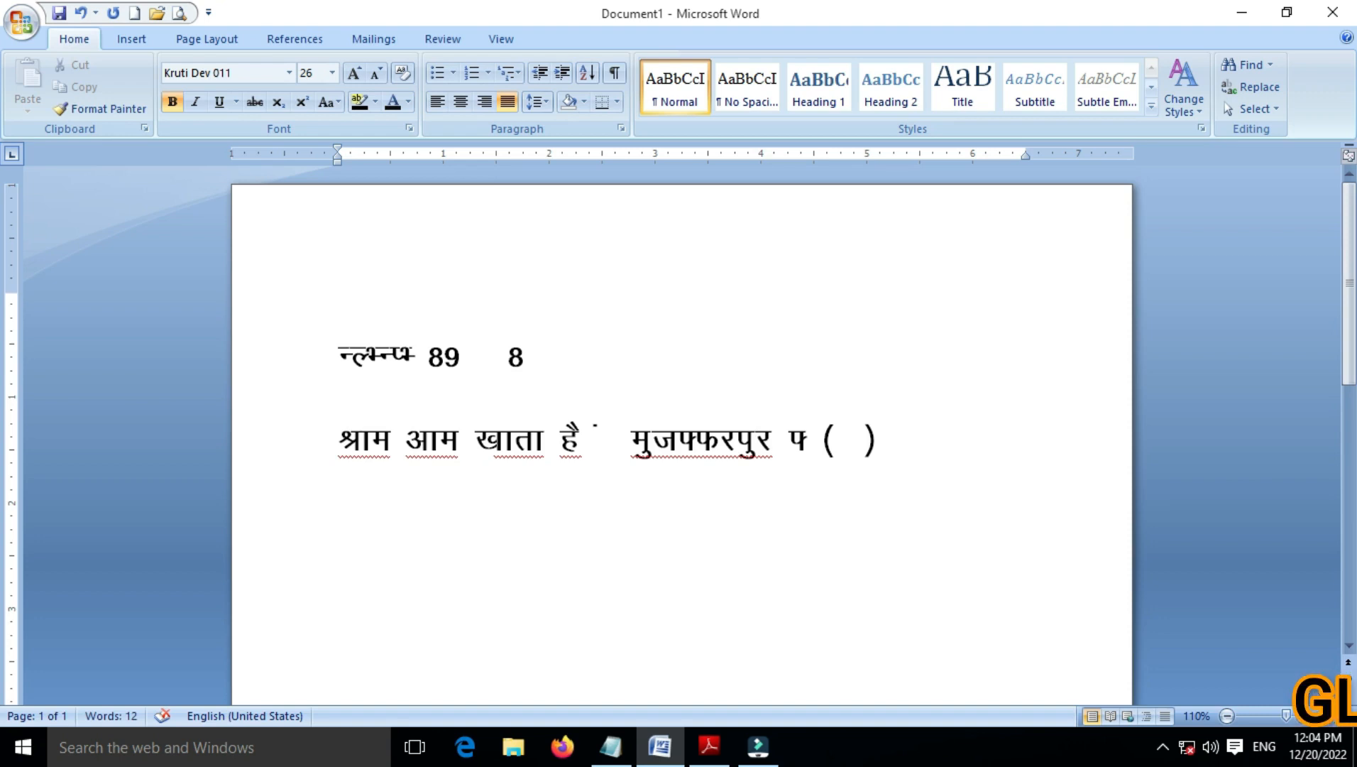
pyautogui.write('□')
pyautogui.press('BackSpace')
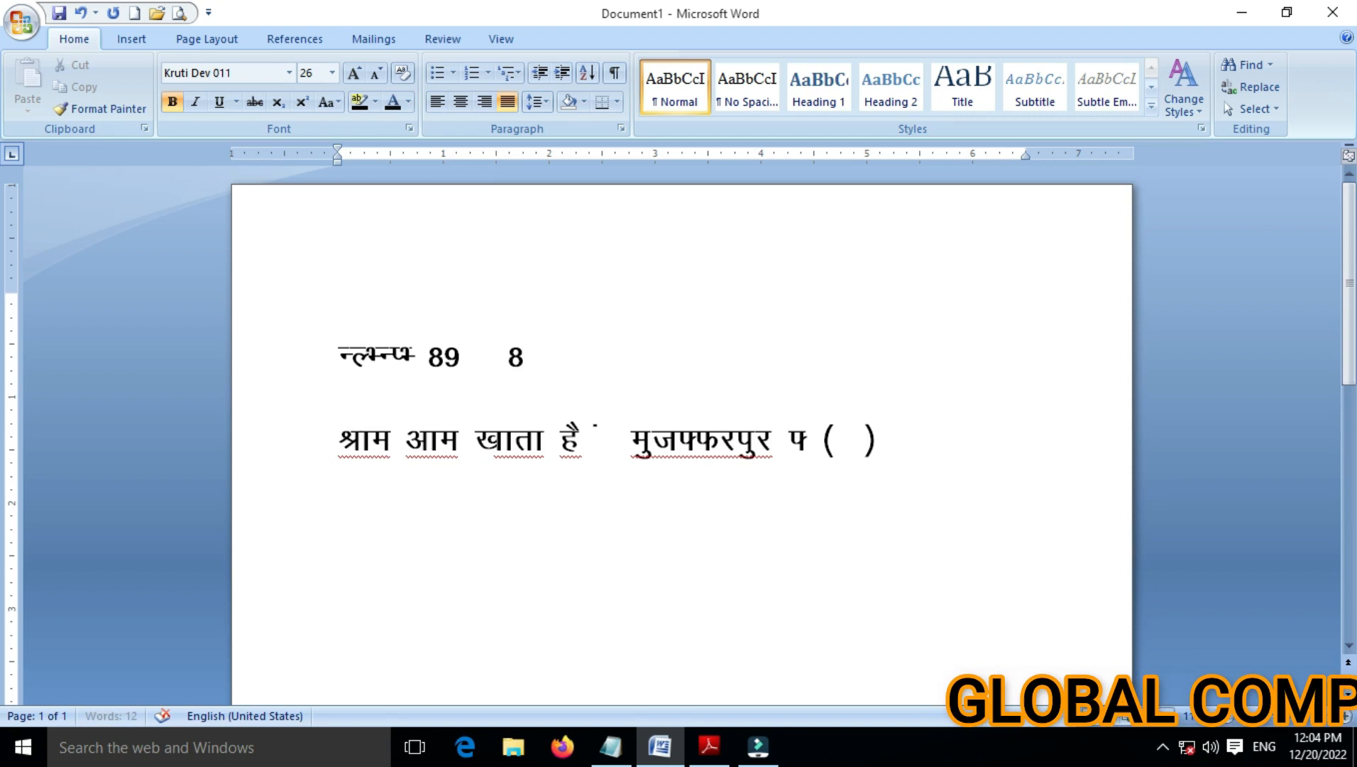
pyautogui.press('alt')
pyautogui.press('alt')
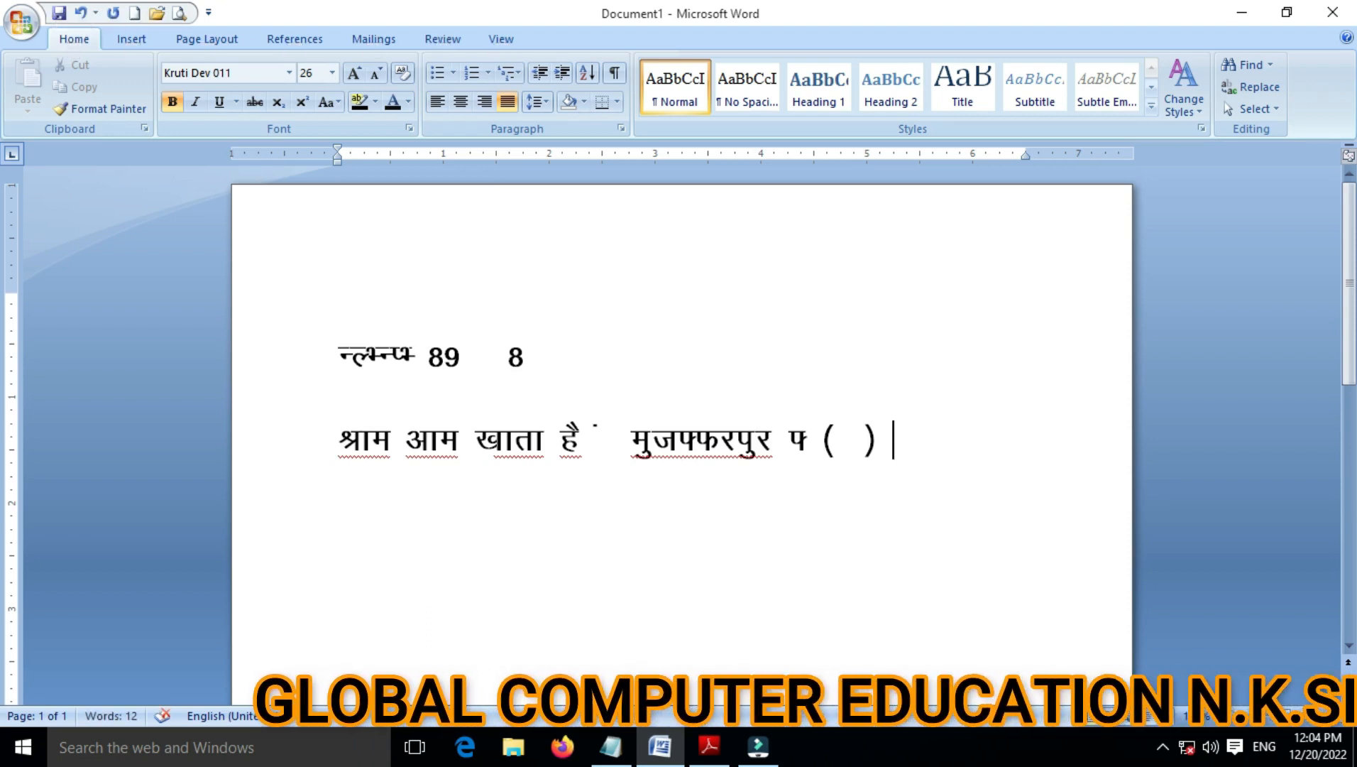
pyautogui.write('z')
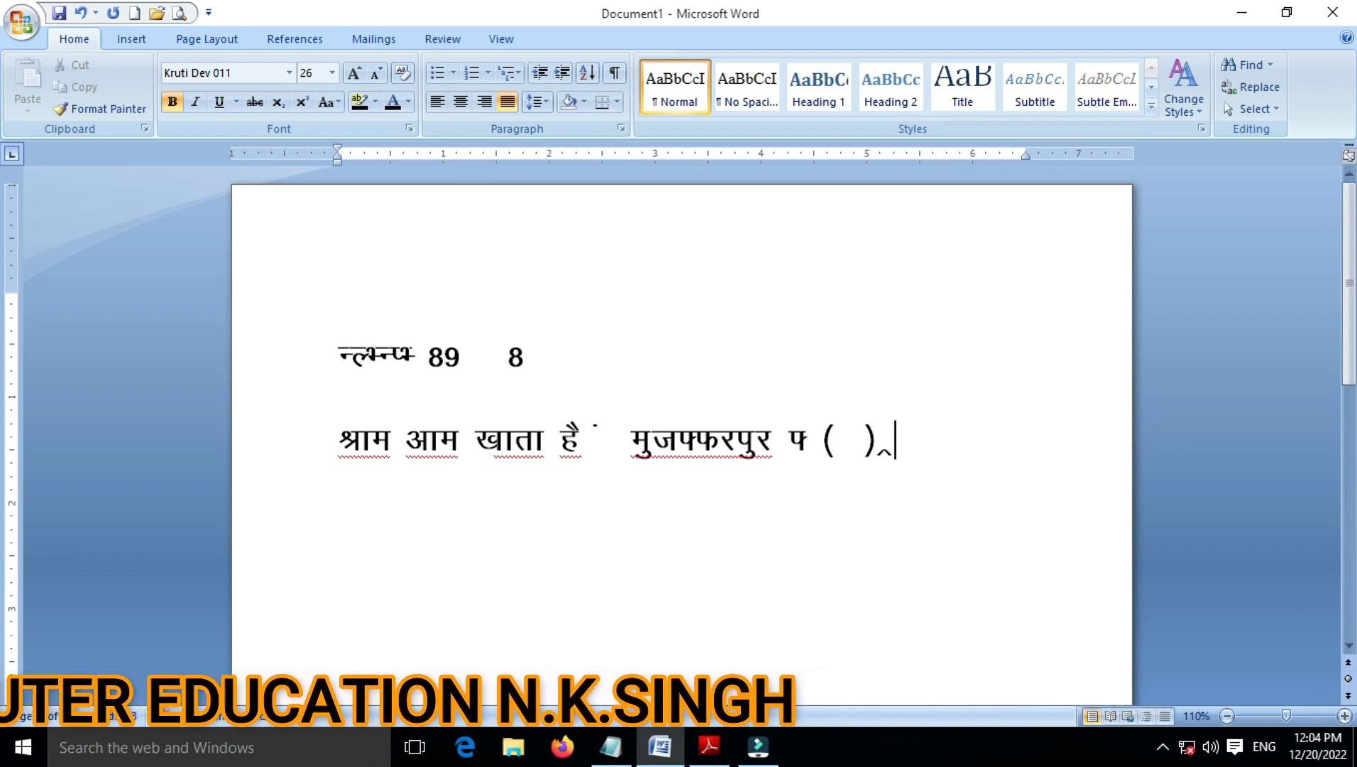
# Step: Write the word "ट्रक" in a new paragraph below the Hindi line
pyautogui.press('Return')
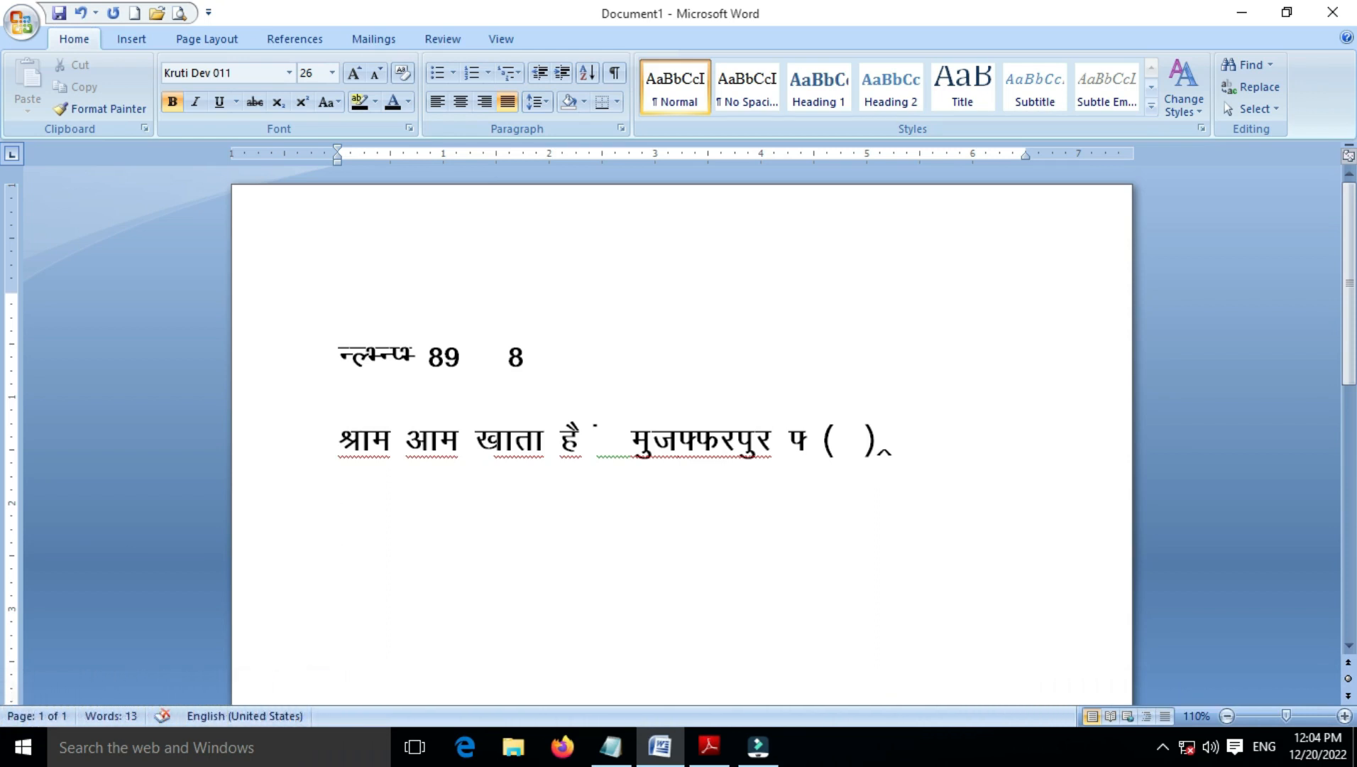
pyautogui.write('c')
pyautogui.press('BackSpace')
pyautogui.write('g')
pyautogui.press('BackSpace')
pyautogui.write('v')
pyautogui.press('BackSpace')
pyautogui.write('V')
pyautogui.write('z')
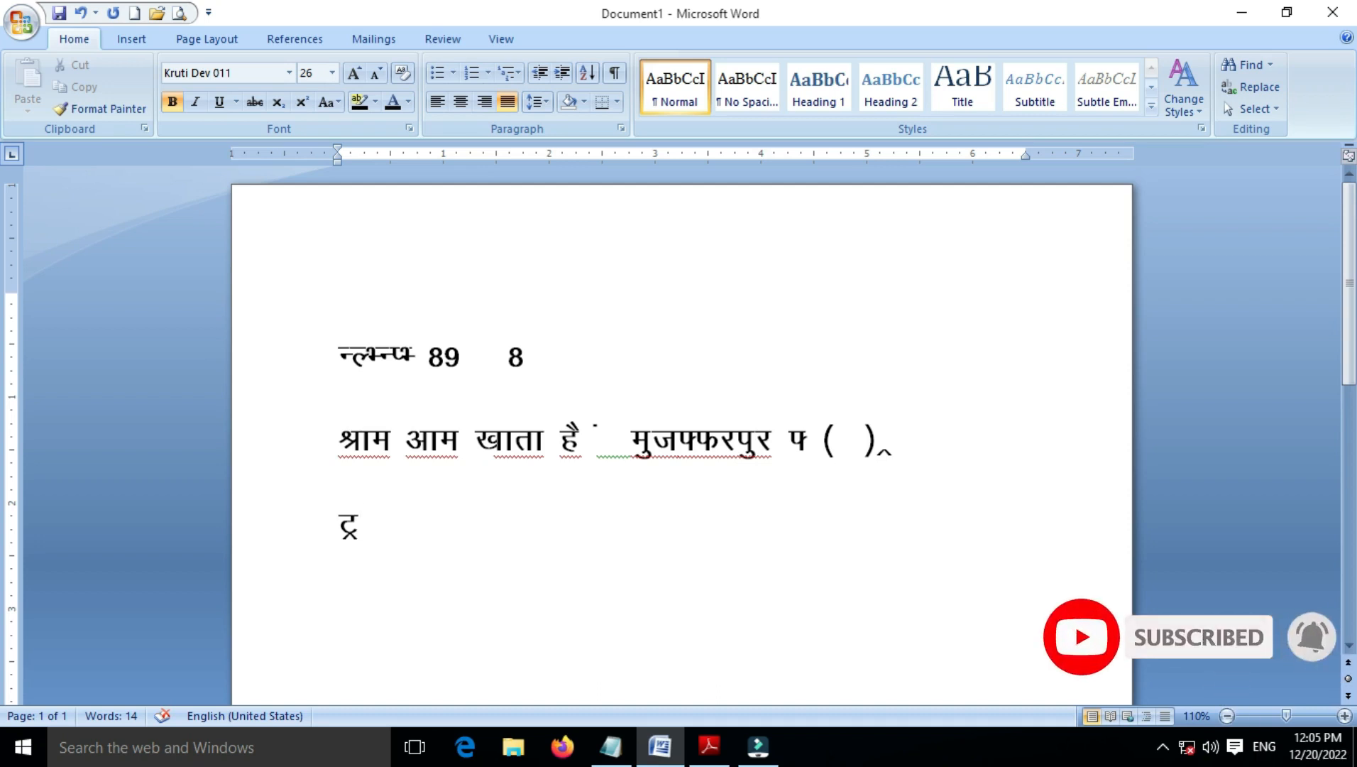
pyautogui.write('d')
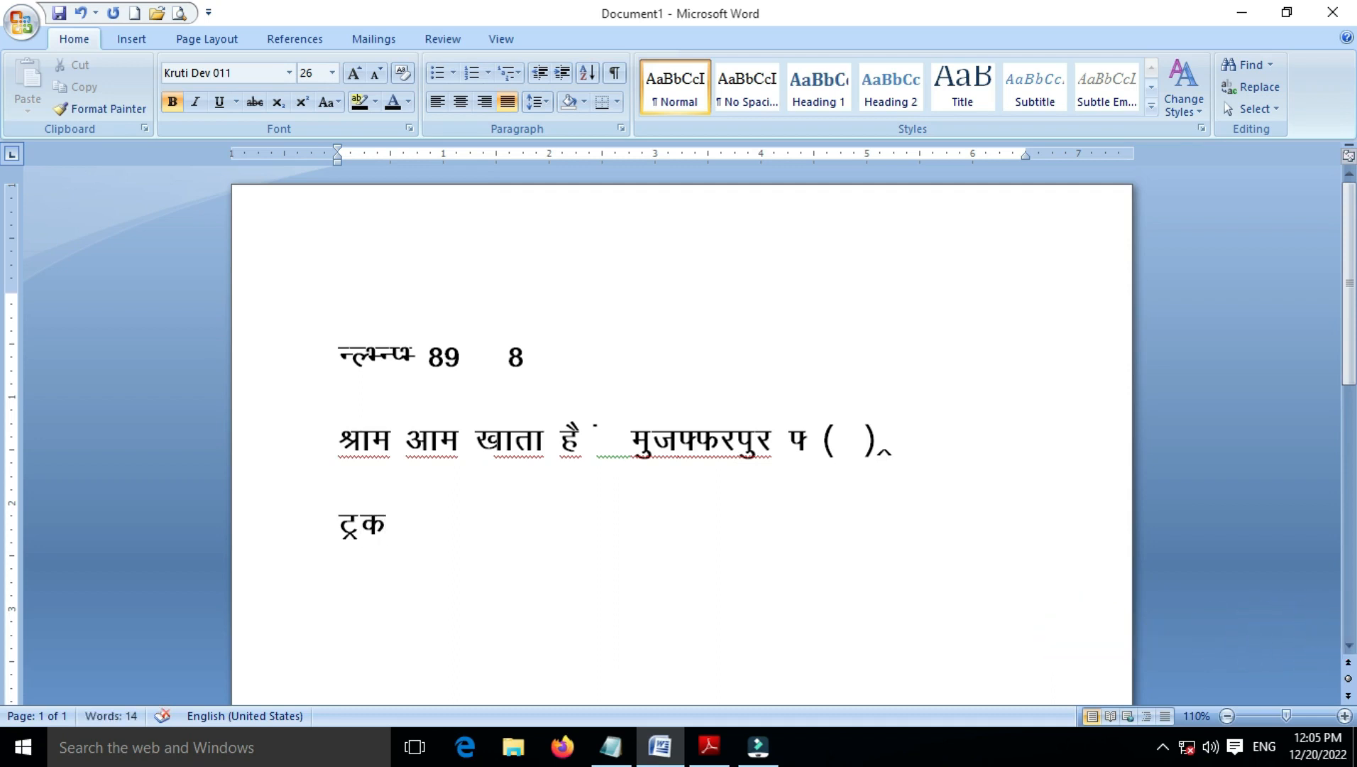
# Step: Continue the new line after "ट्रक" with the letter "क" and the word "क्रमांक"
pyautogui.click(609, 456)
pyautogui.click(423, 530)
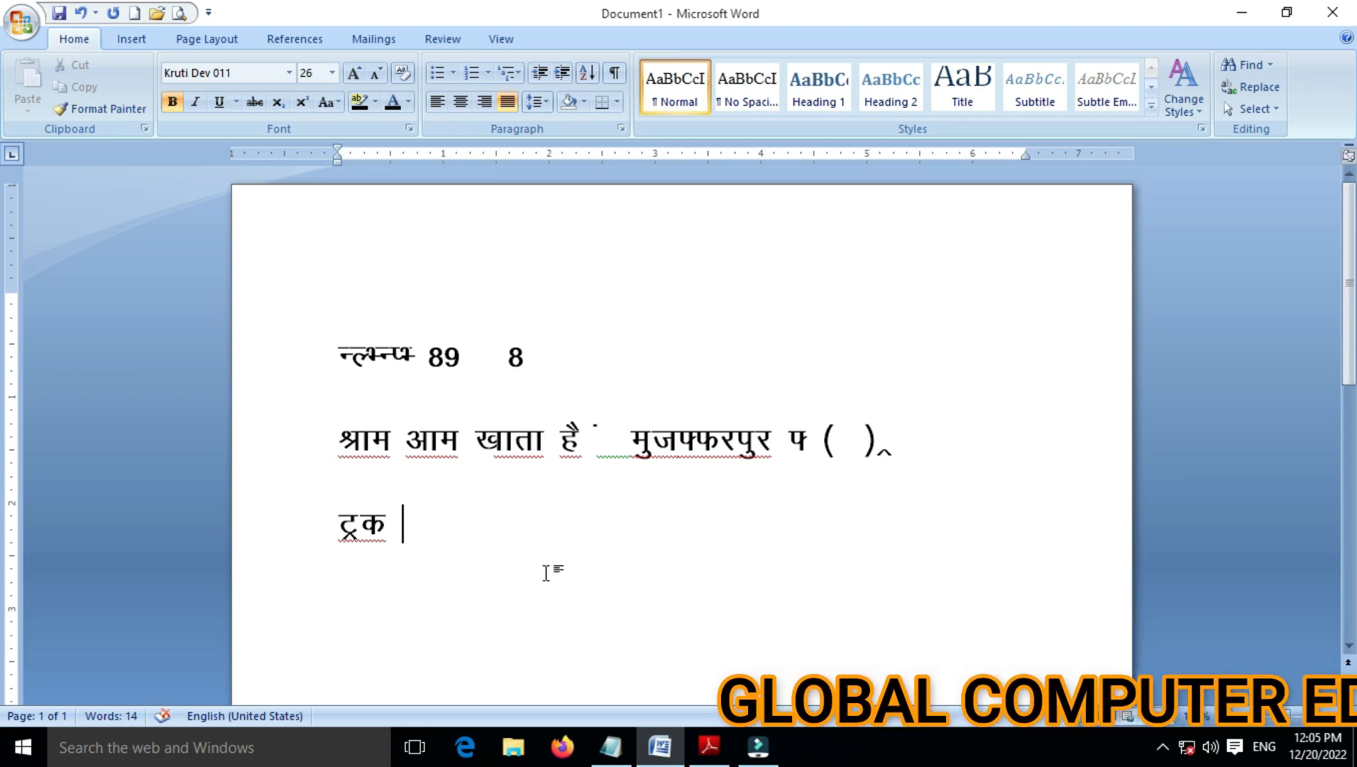
pyautogui.write('d')
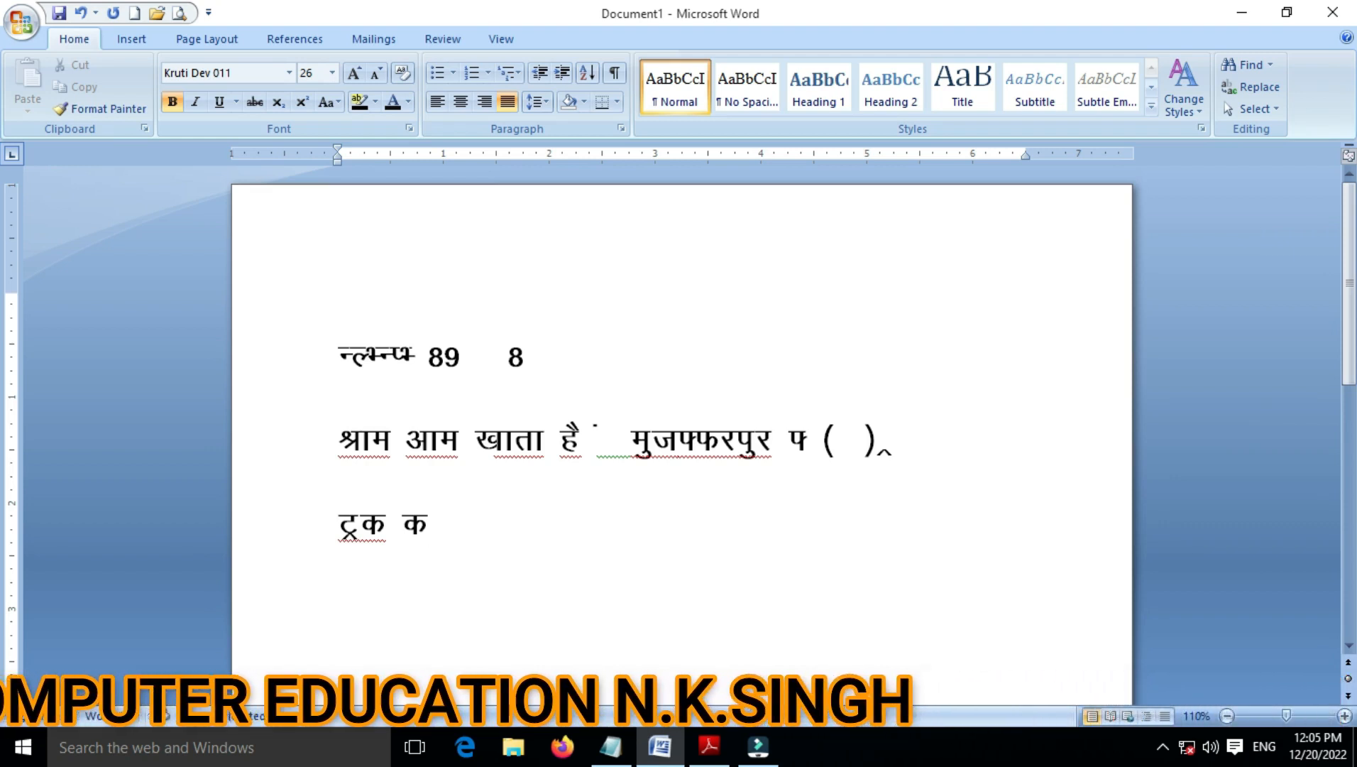
pyautogui.write('Ø')
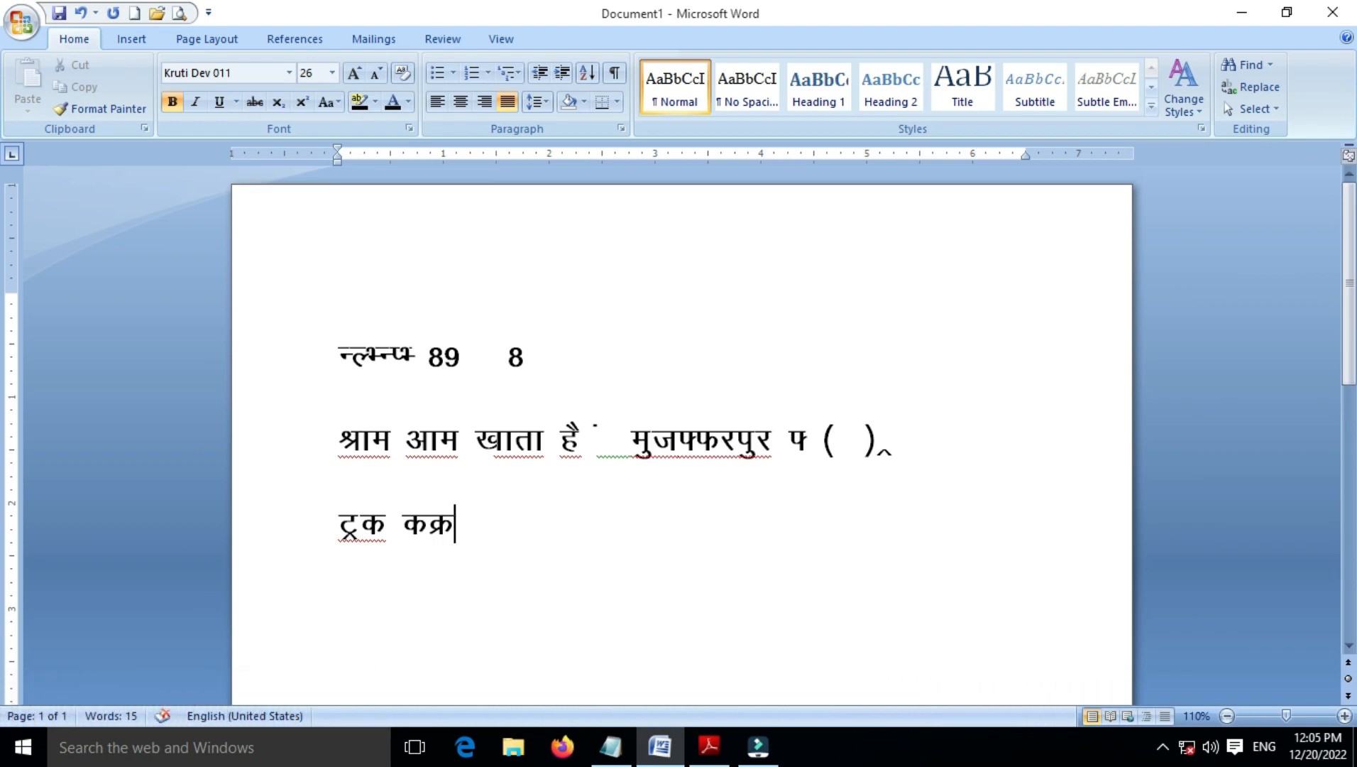
pyautogui.write('e')
pyautogui.write('kad')
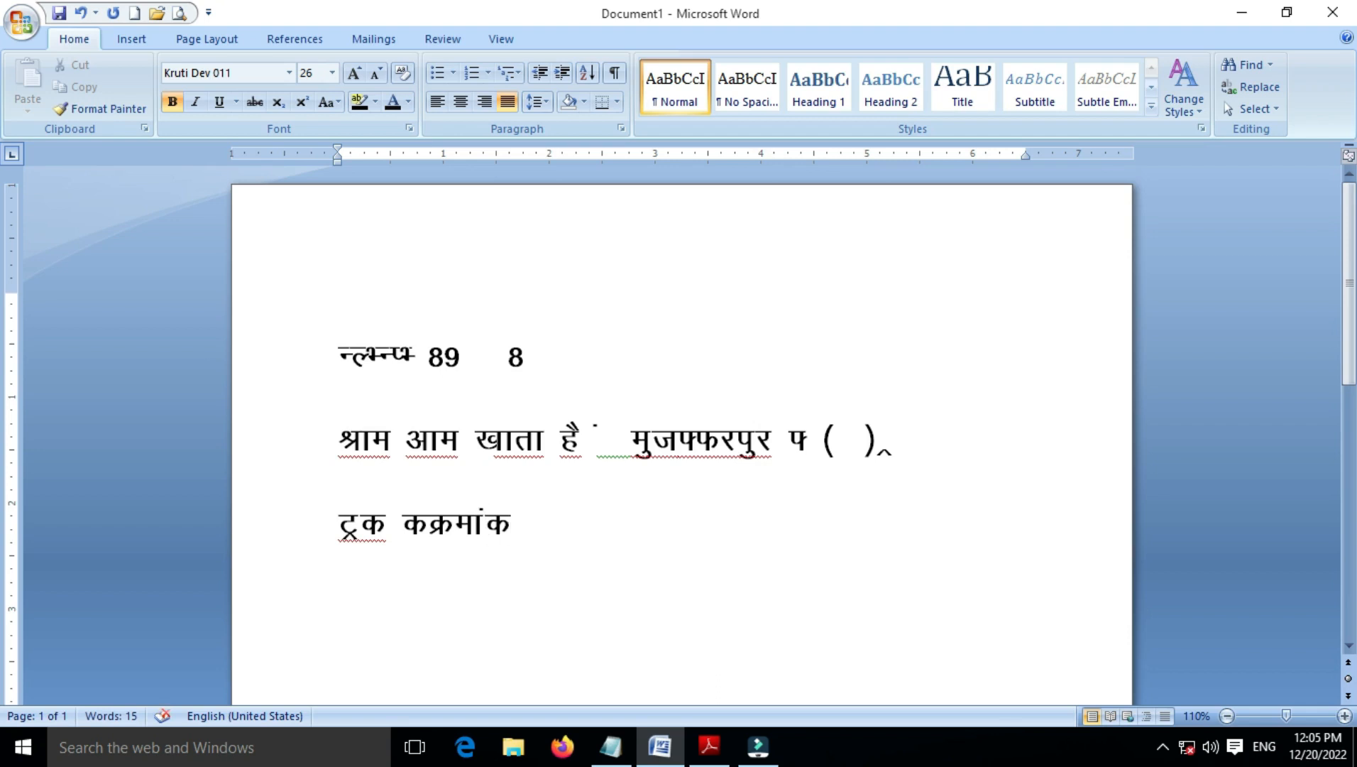
# Step: Insert a space between "क" and "क्रमांक", and place the cursor back at the end of the line
pyautogui.press('Left')
pyautogui.press('Left')
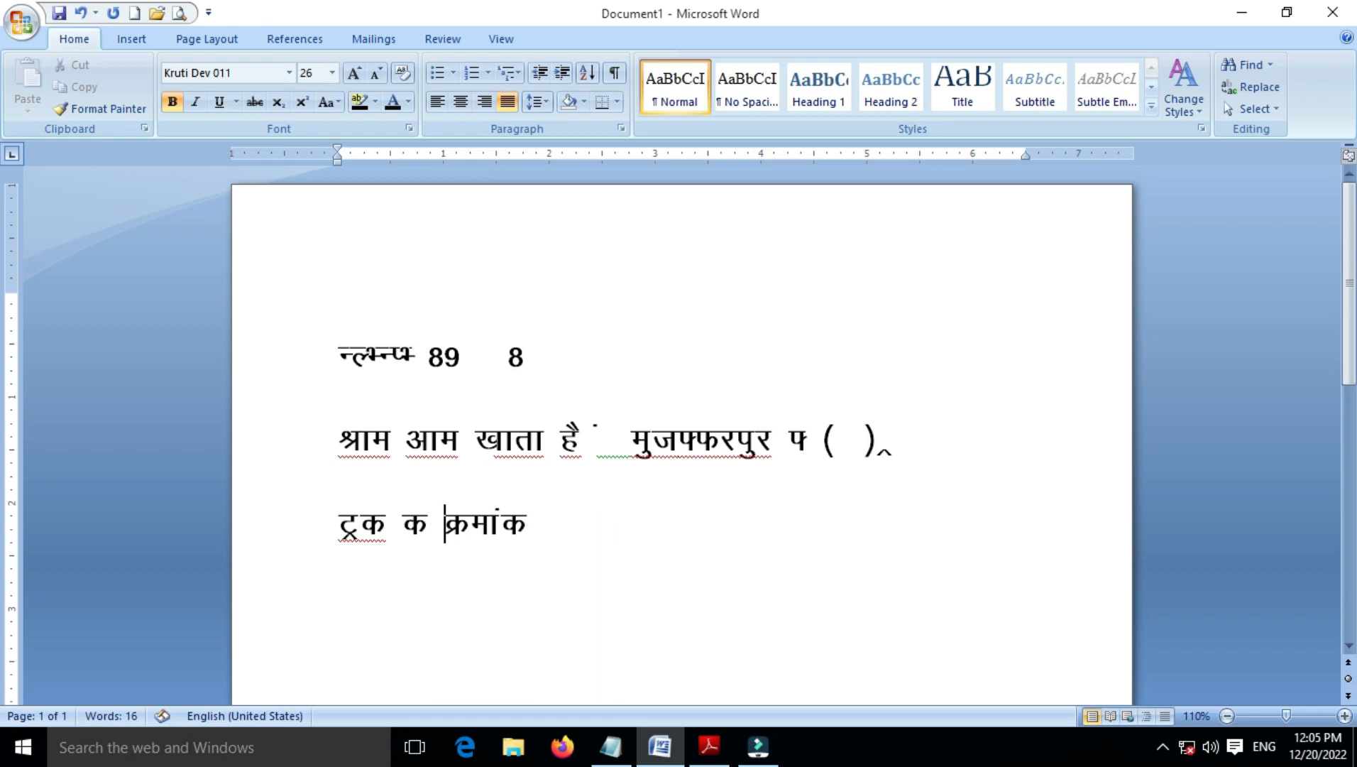
pyautogui.press('Right')
pyautogui.press('Right')
pyautogui.press('Right')
pyautogui.press('Right')
pyautogui.scroll(-3, 801, 584)
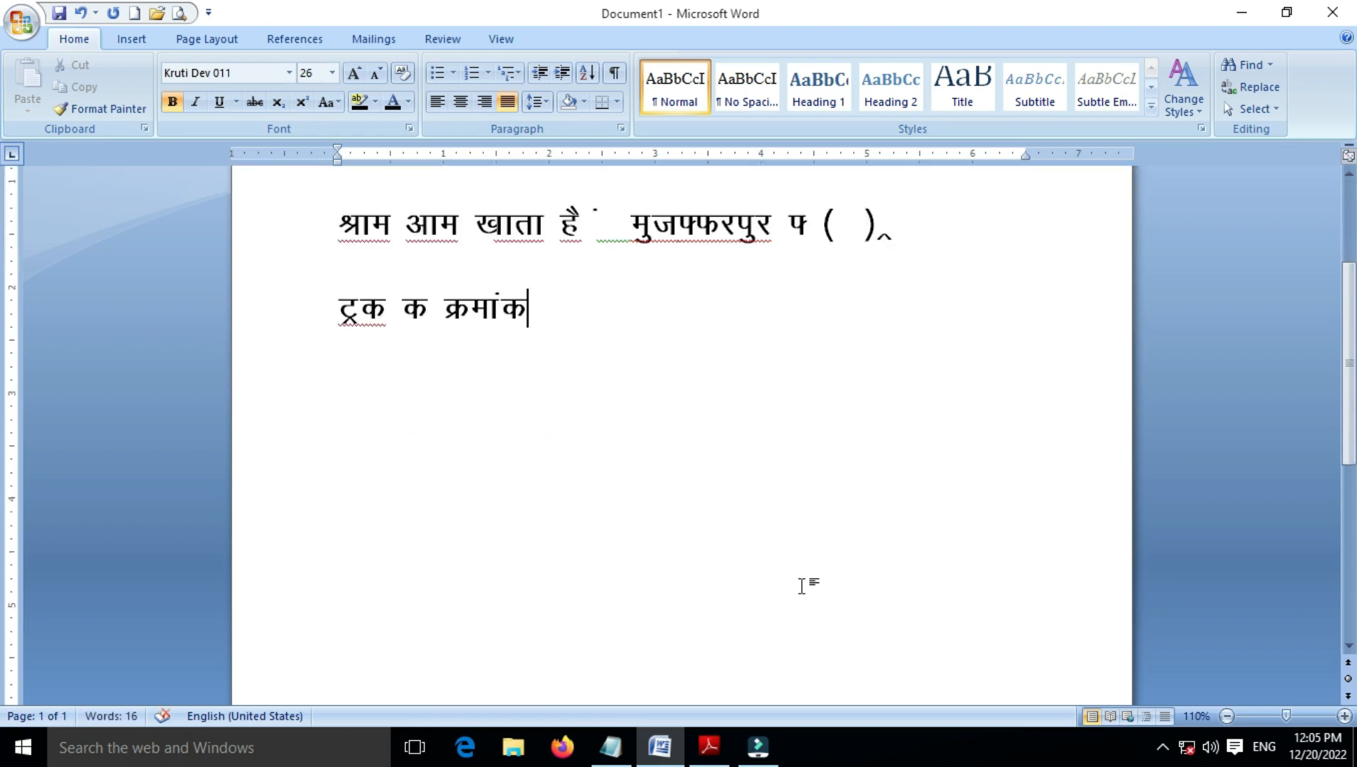
pyautogui.scroll(3, 801, 585)
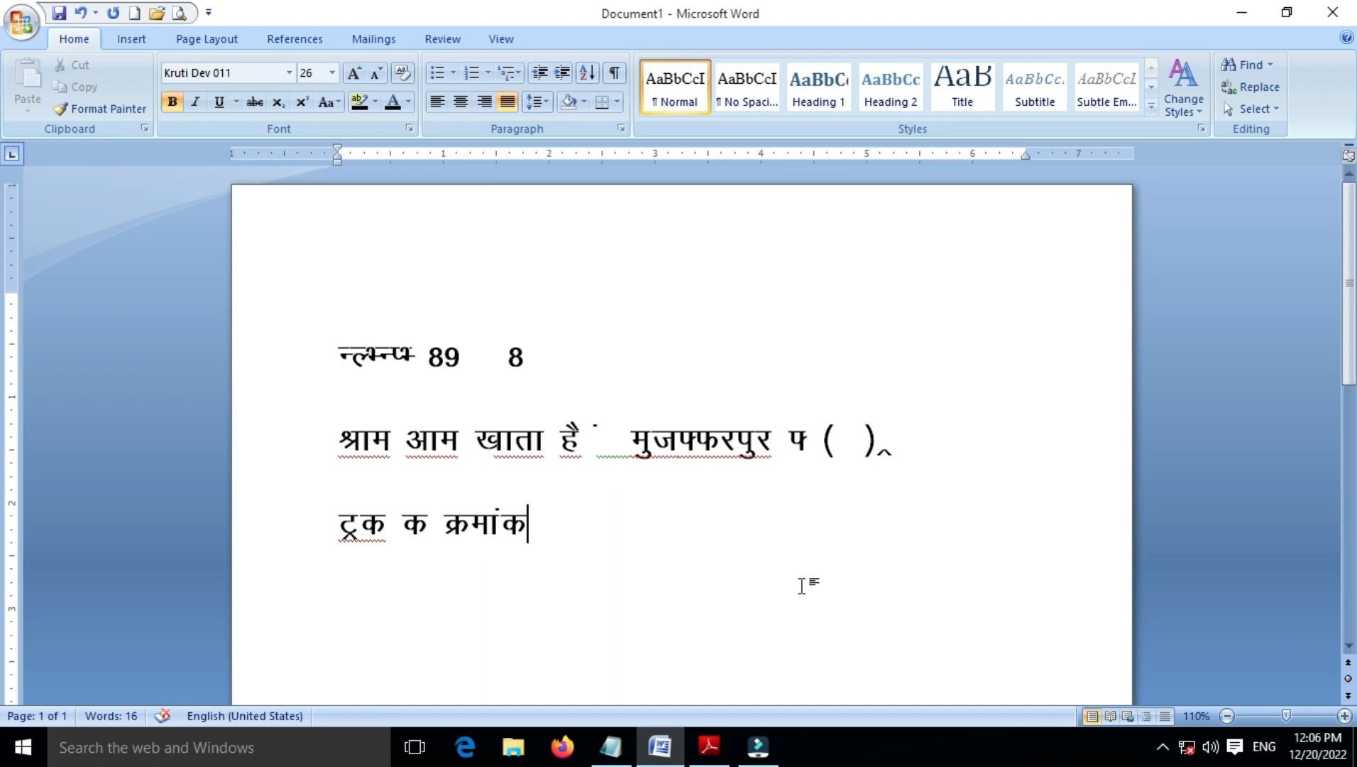
# Step: Check the letter rows in Hindi typing.pdf in Adobe Reader, and add practice letters "ु फ ू ॅ म म् त त् ज ज् ल ल् न न् व" in Word
pyautogui.click(709, 745)
pyautogui.scroll(4, 712, 570)
pyautogui.scroll(8, 712, 570)
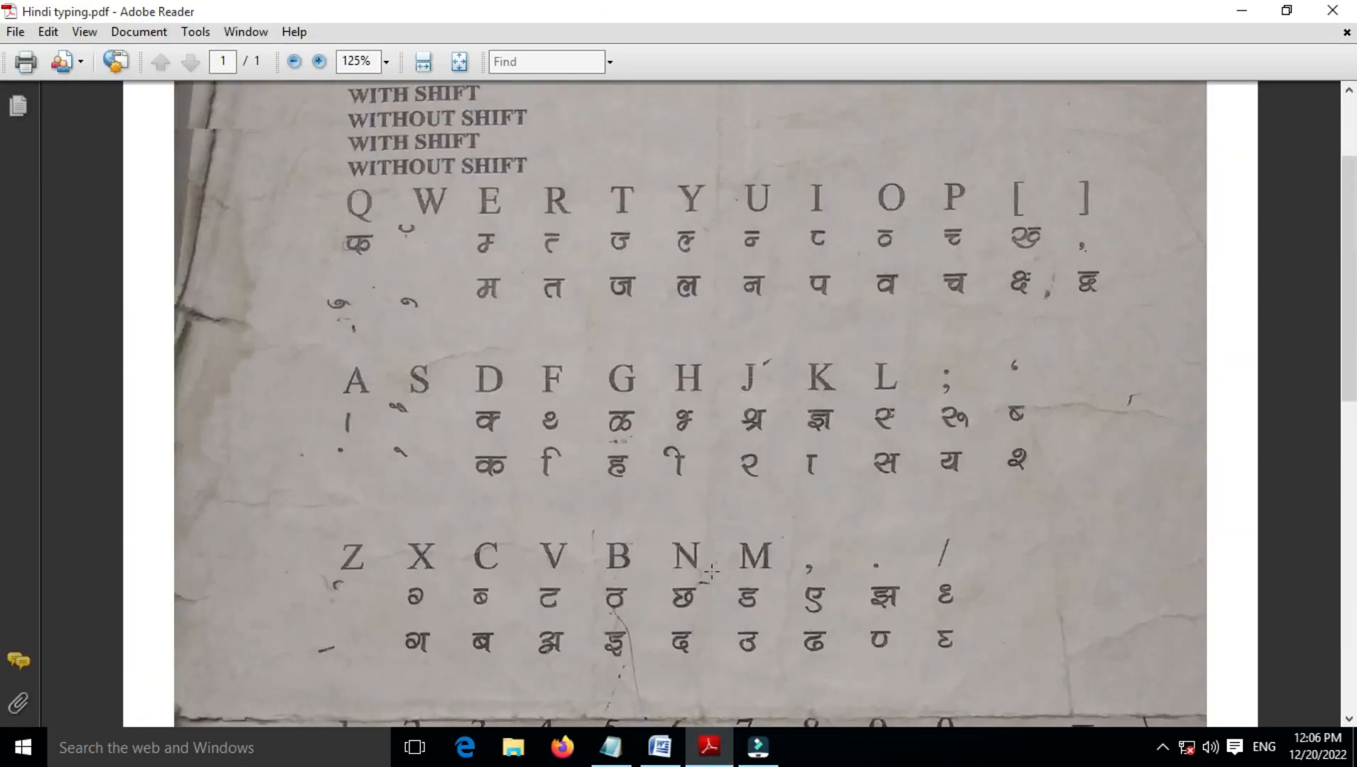
pyautogui.scroll(-6, 712, 570)
pyautogui.scroll(-4, 712, 570)
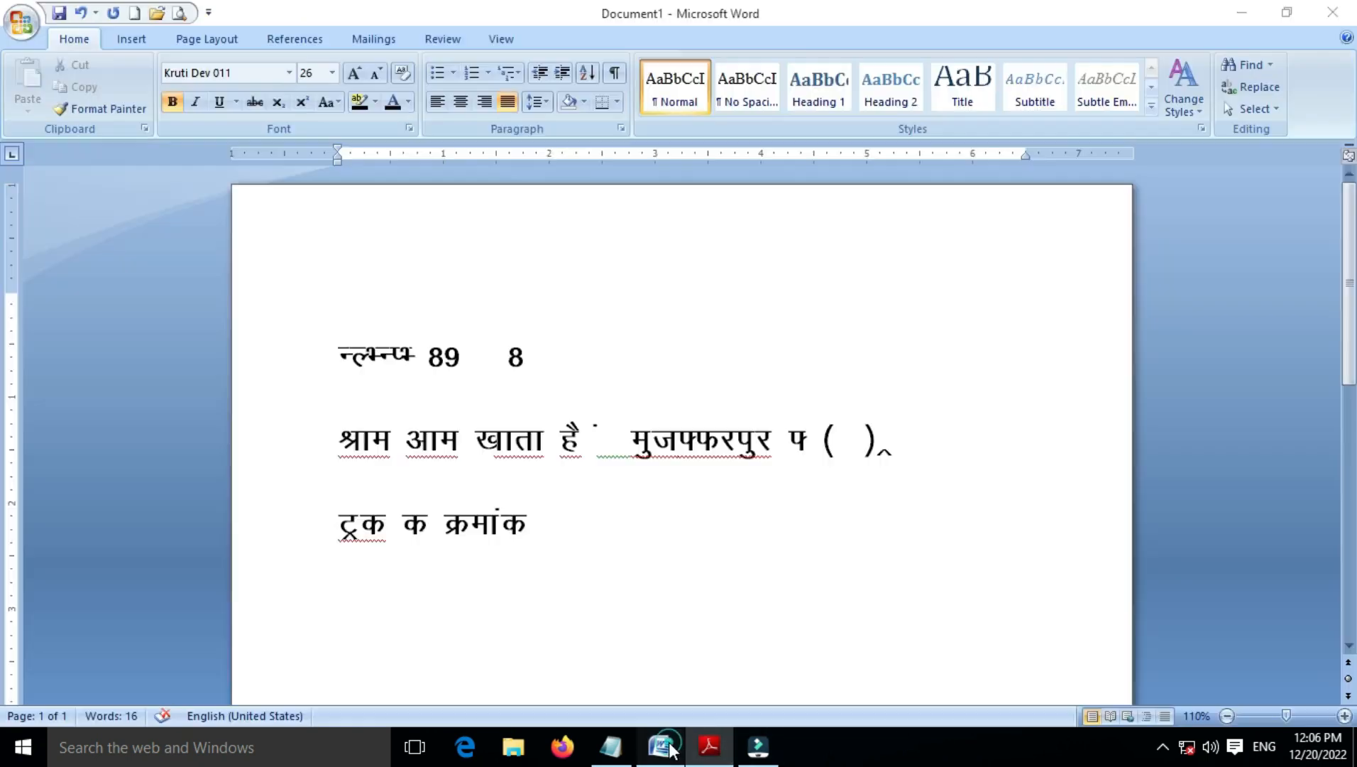
pyautogui.click(660, 746)
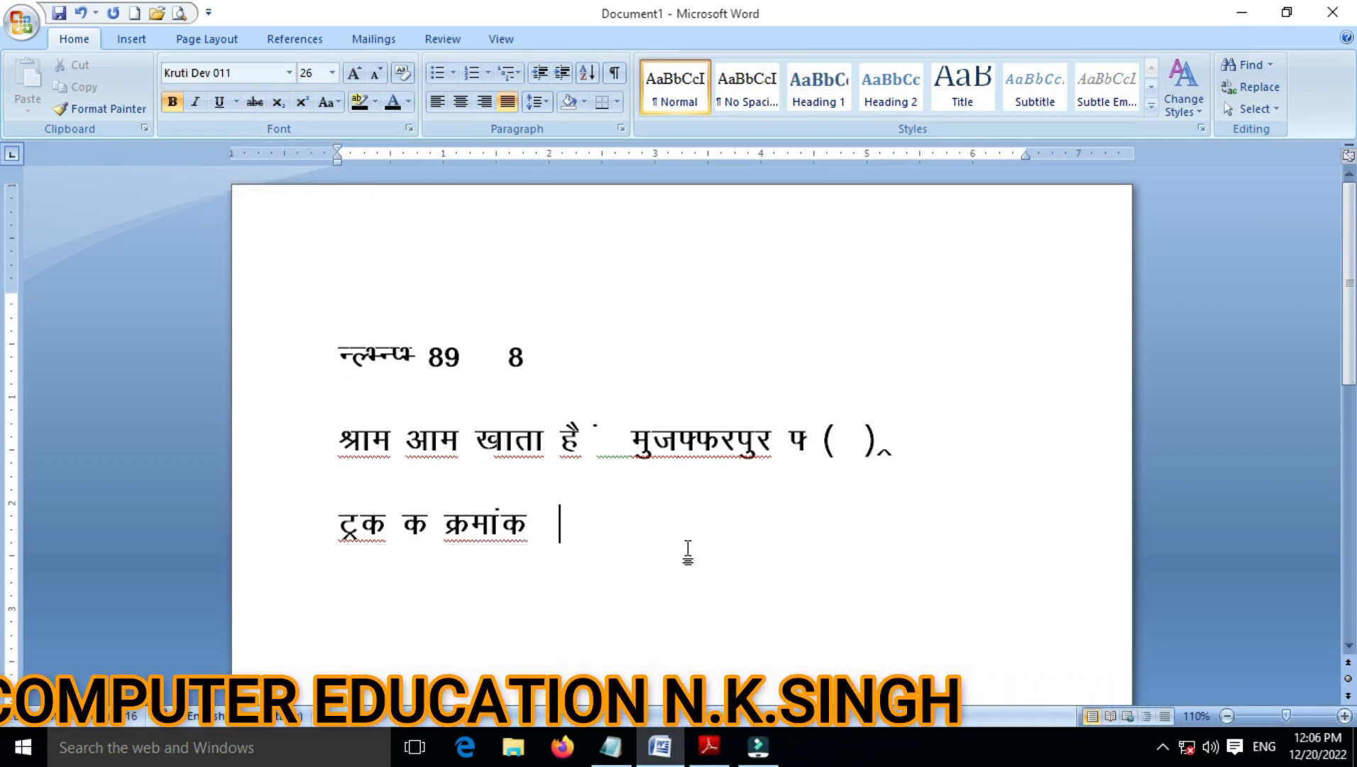
pyautogui.write('q')
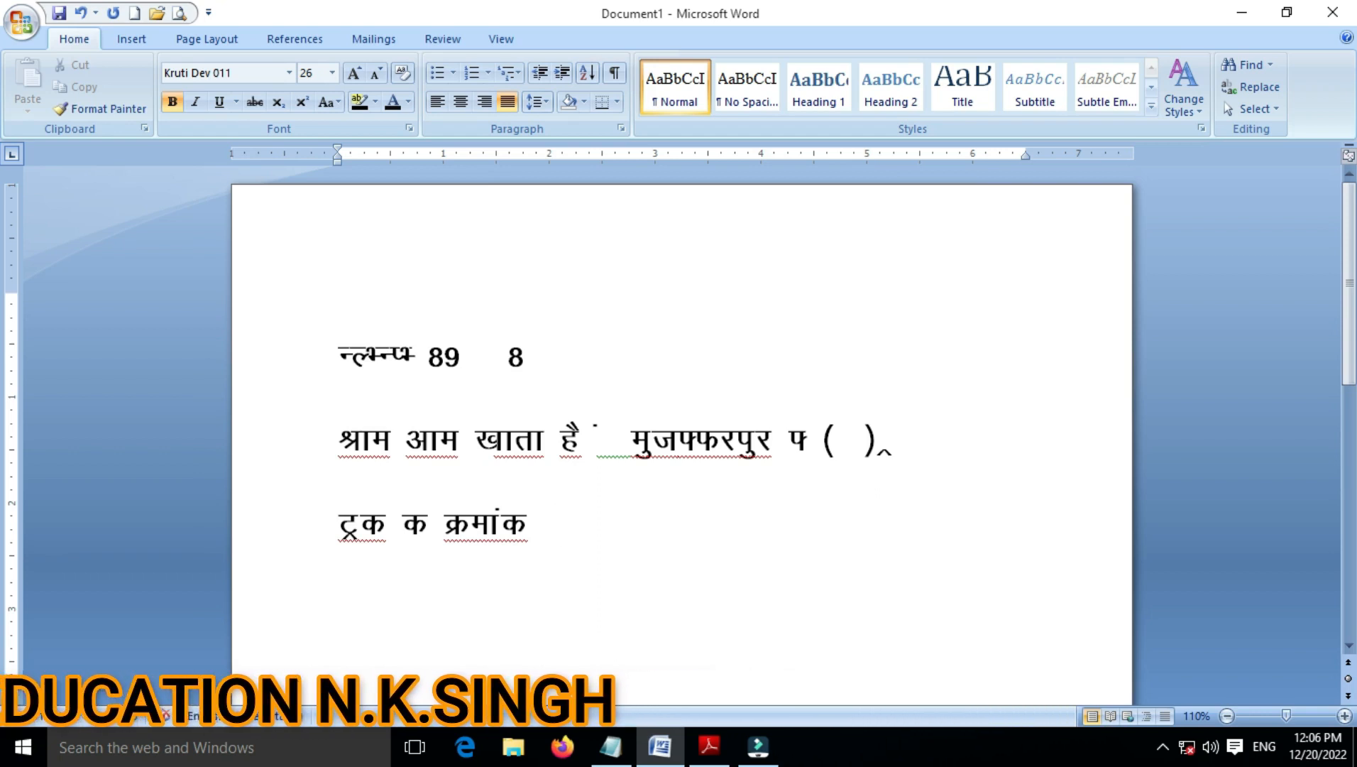
pyautogui.write('Q')
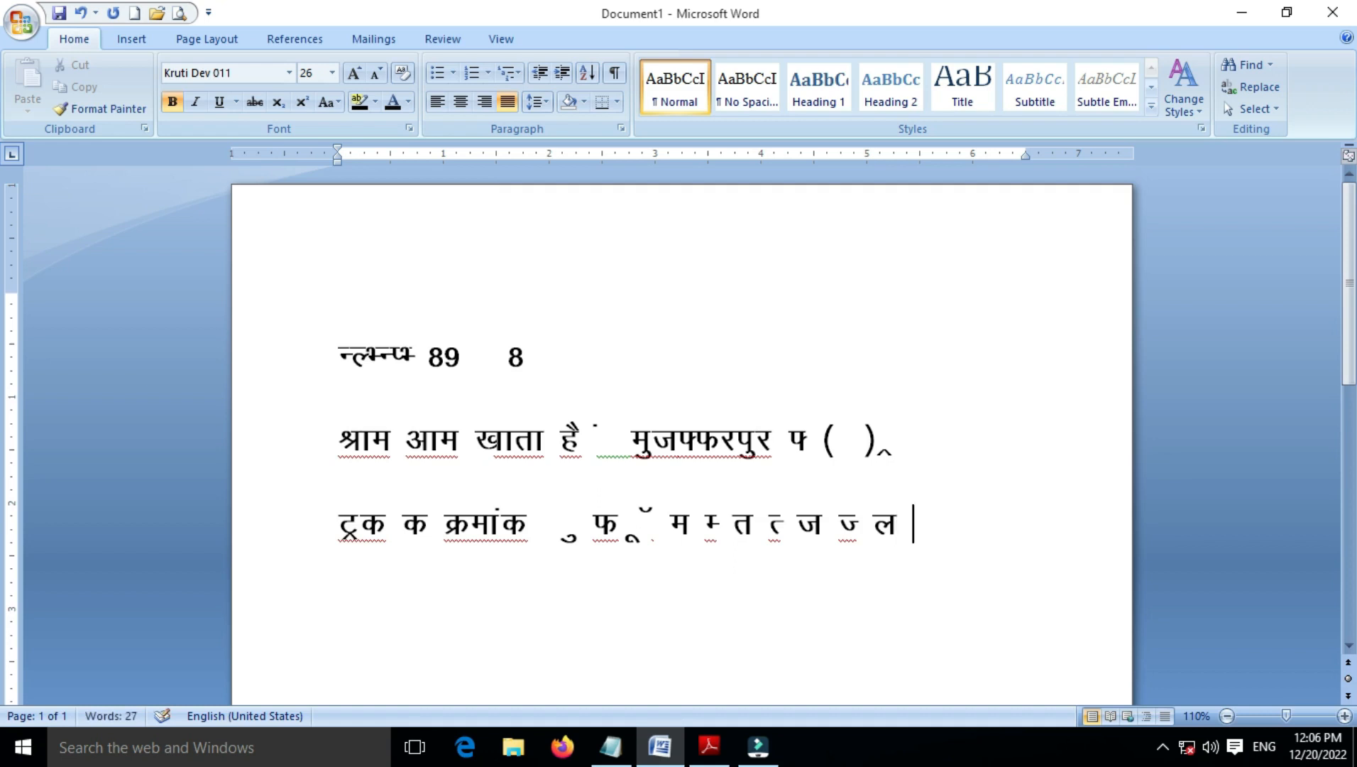
pyautogui.write('u')
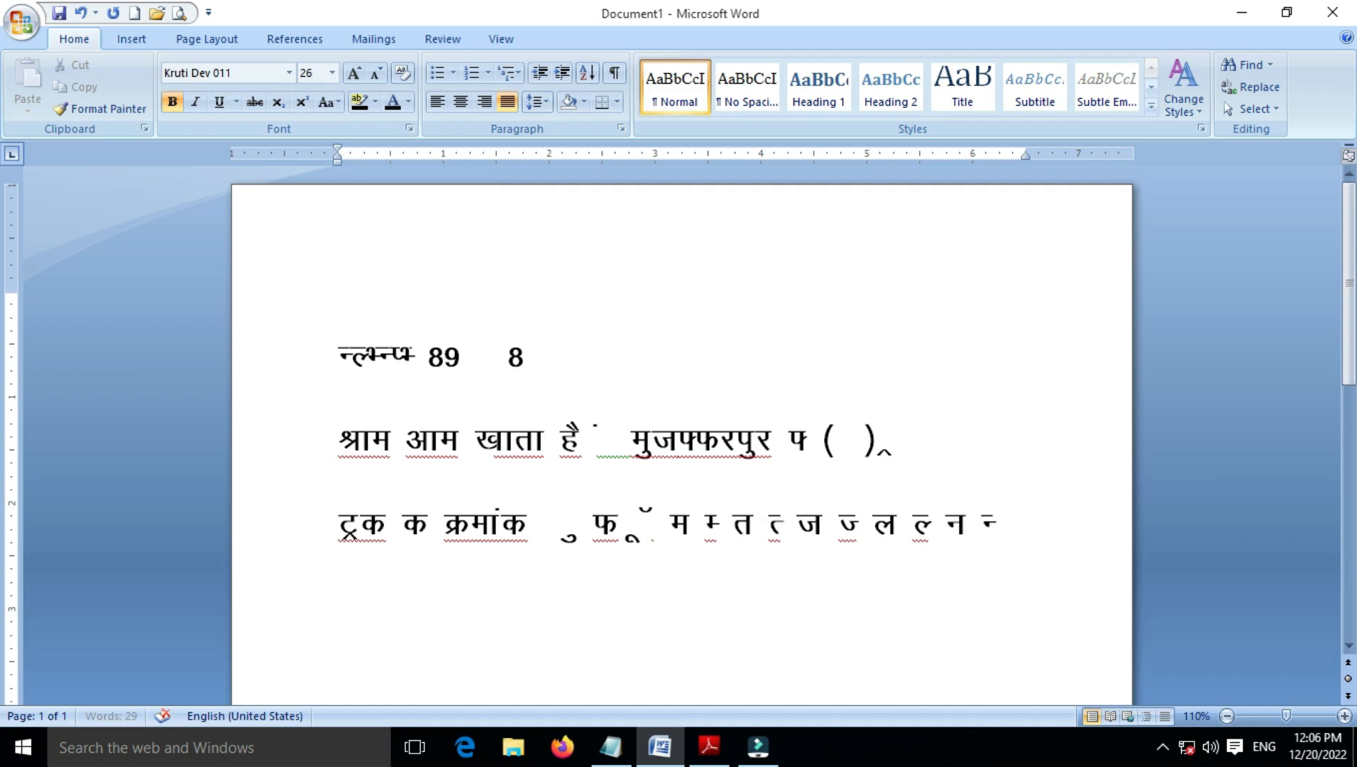
pyautogui.write(' o')
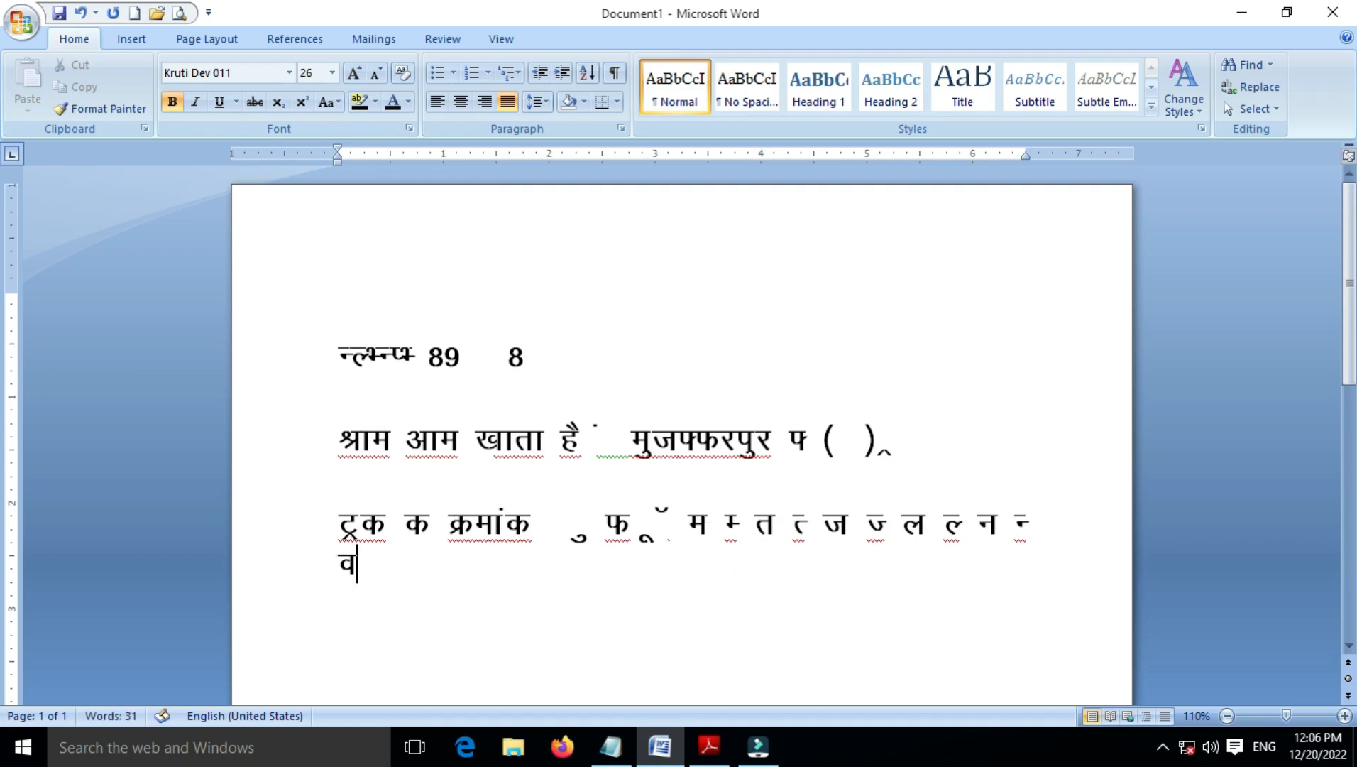
# Step: Finish the practice letters after "व" with "व् च् च् ख् क्ष् द्व द्व"
pyautogui.write(' V p p')
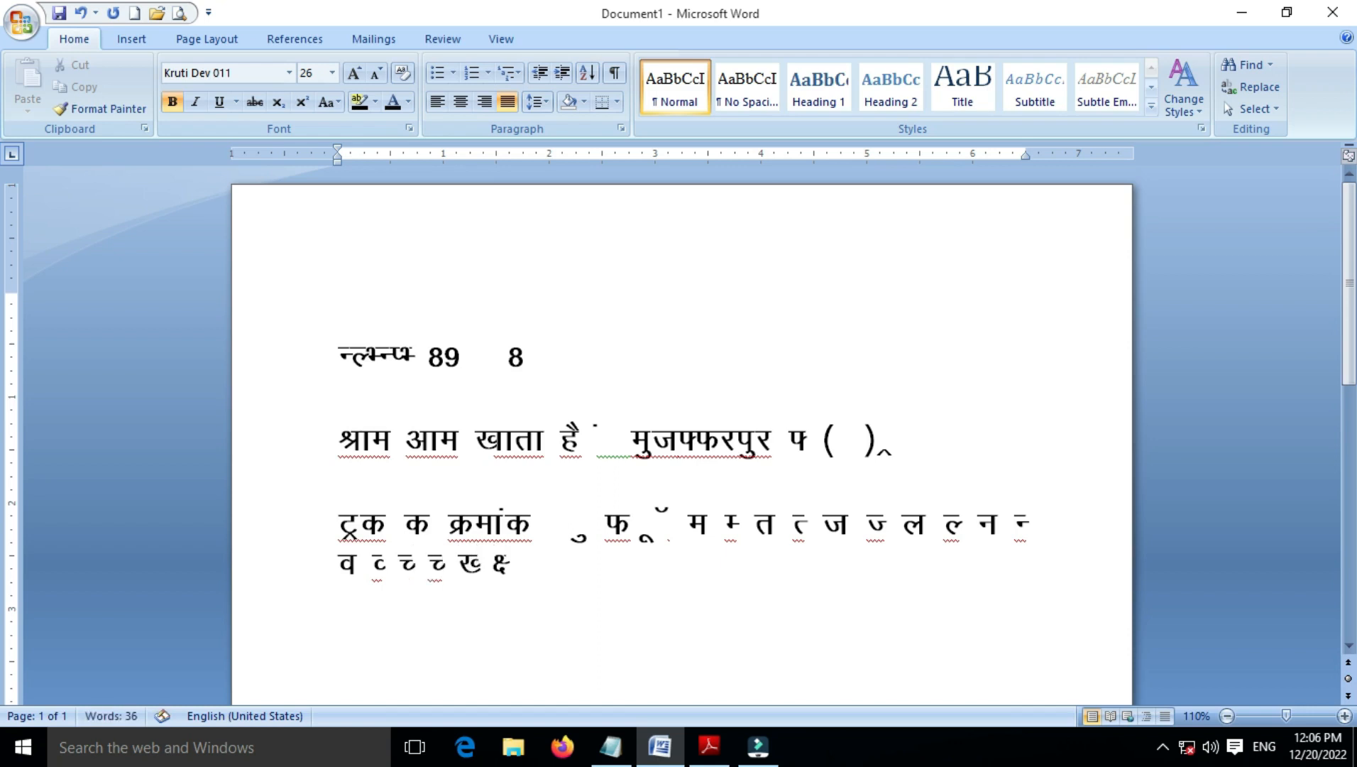
pyautogui.write(' [ { }')
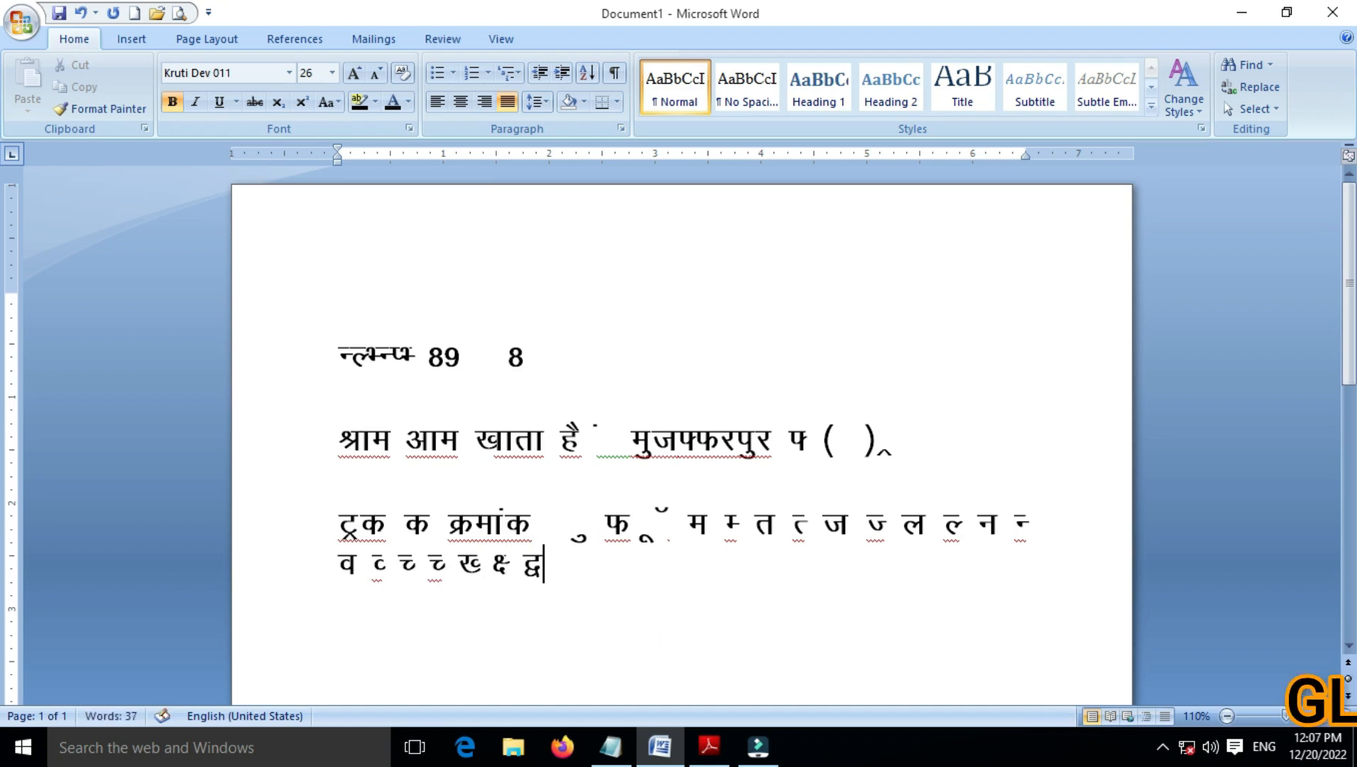
pyautogui.write(' }')
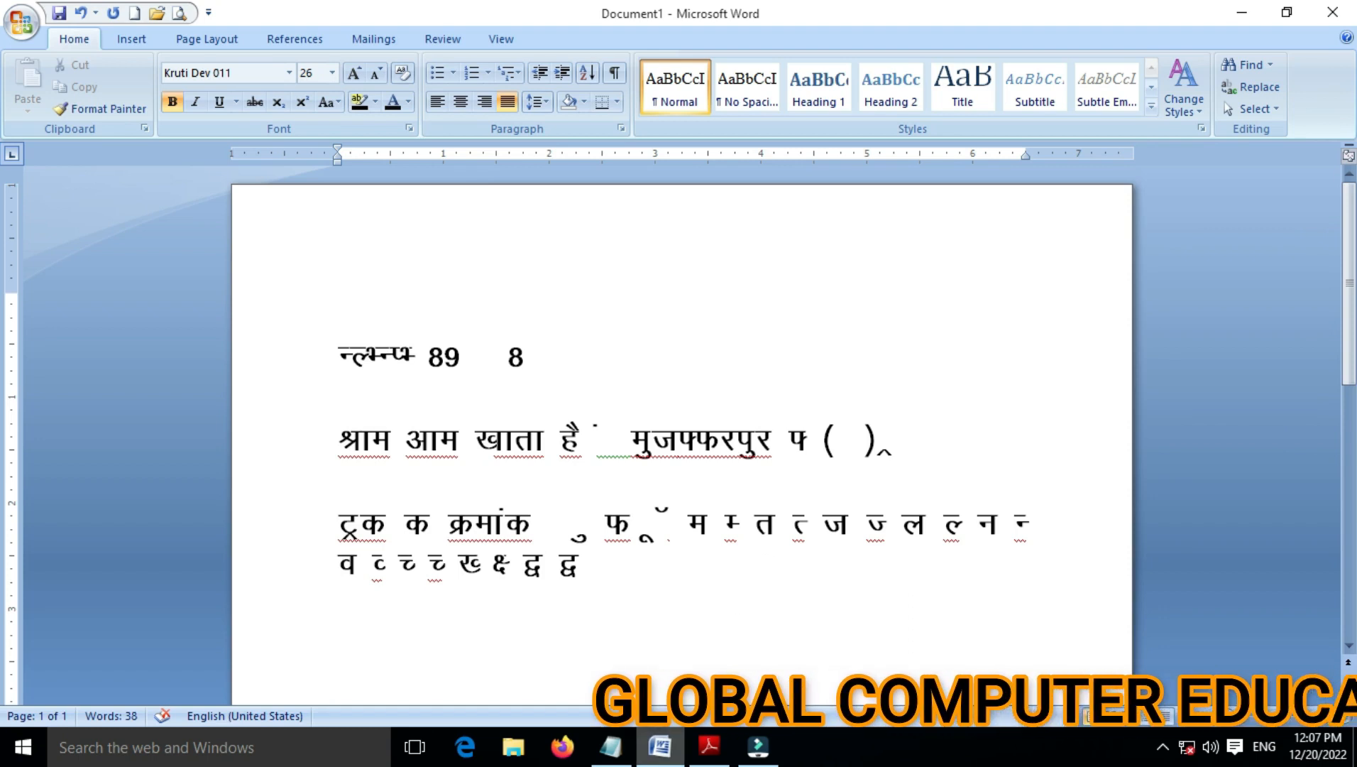
pyautogui.scroll(-5, 649, 450)
pyautogui.scroll(5, 648, 448)
pyautogui.scroll(-3, 650, 446)
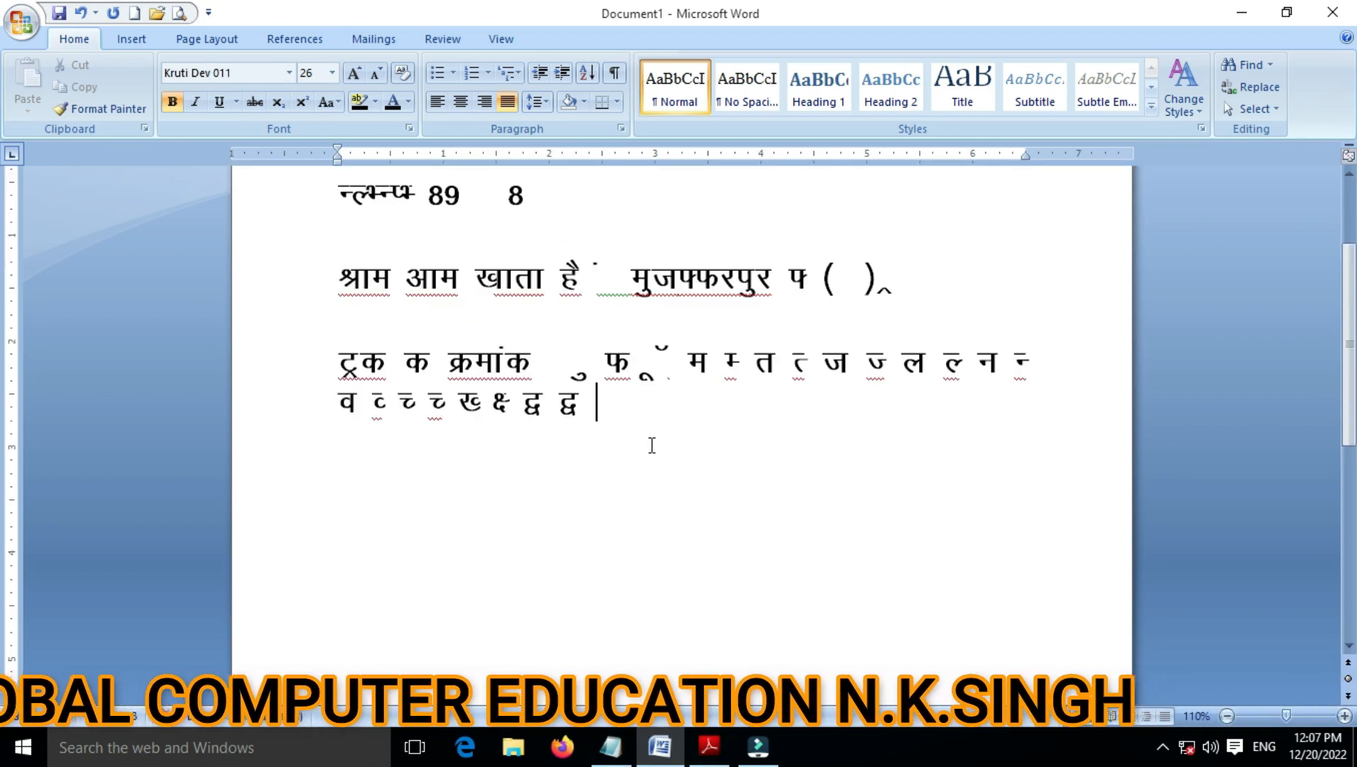
# Step: Switch to Hindi typing.pdf in Adobe Reader and examine the letter rows, the number row and the table of Alt codes
pyautogui.click(708, 751)
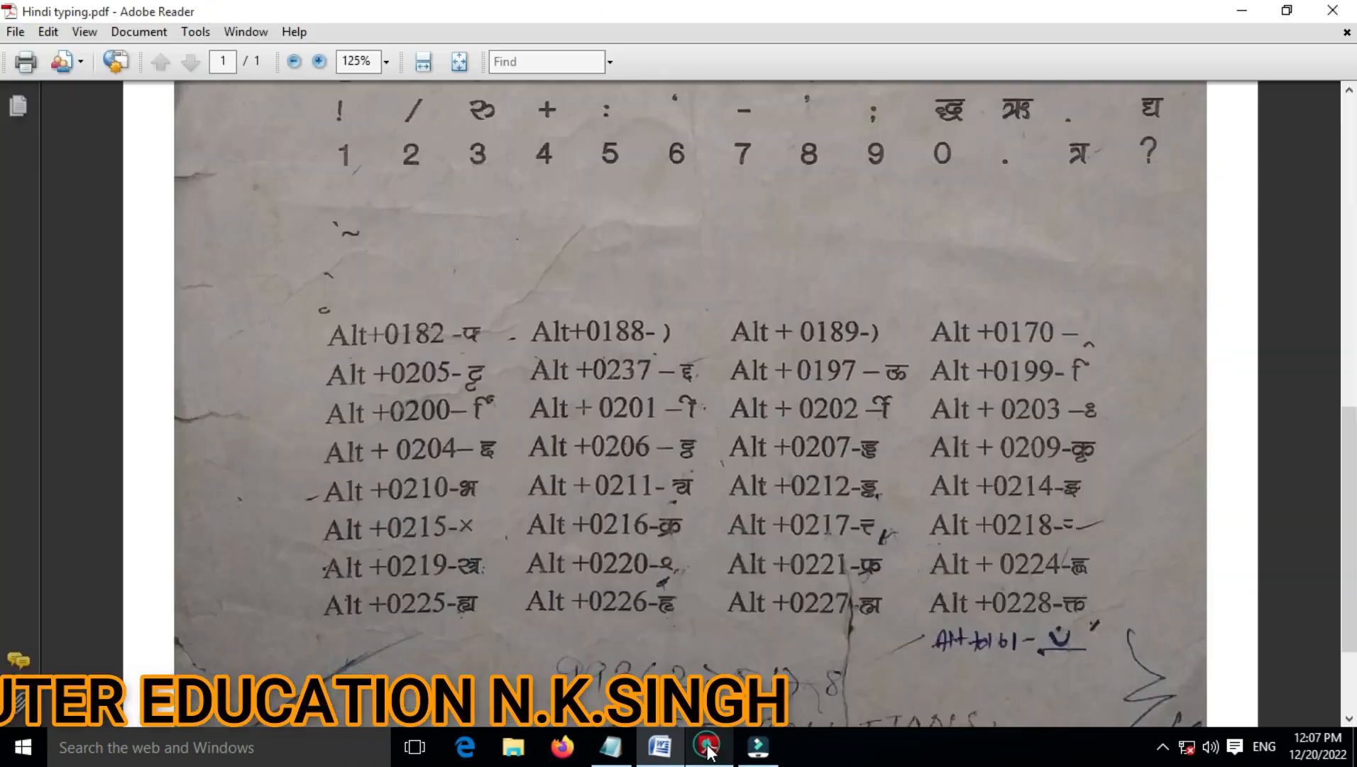
pyautogui.scroll(6, 665, 545)
pyautogui.scroll(4, 666, 545)
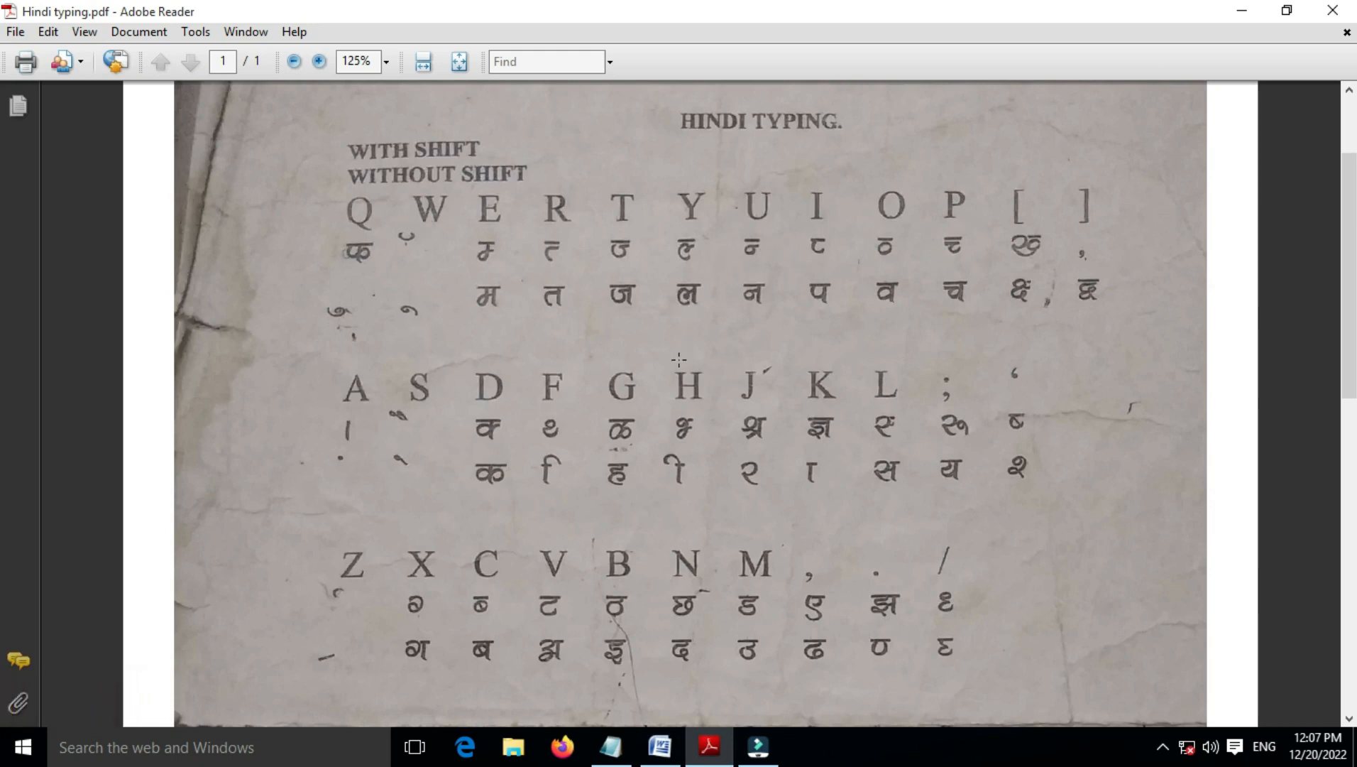
pyautogui.scroll(-12, 678, 358)
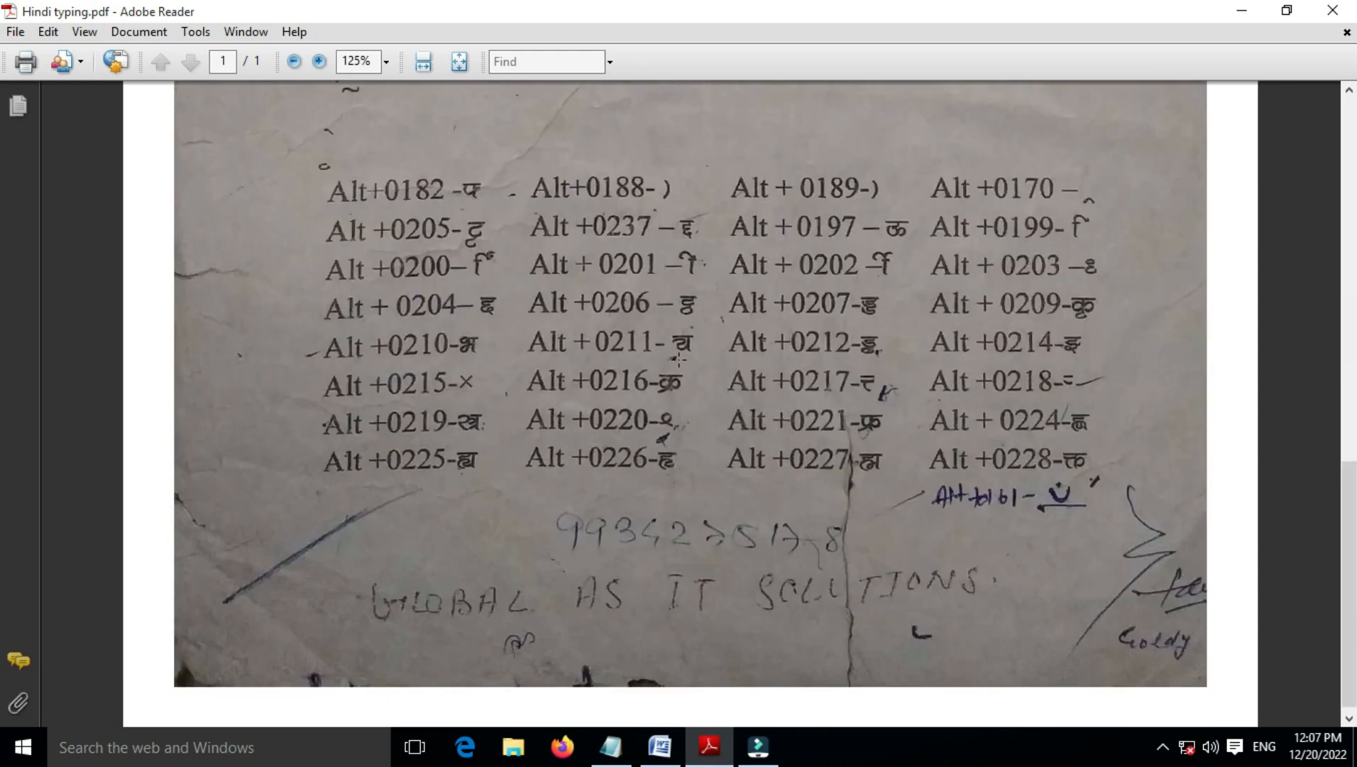
pyautogui.scroll(5, 679, 358)
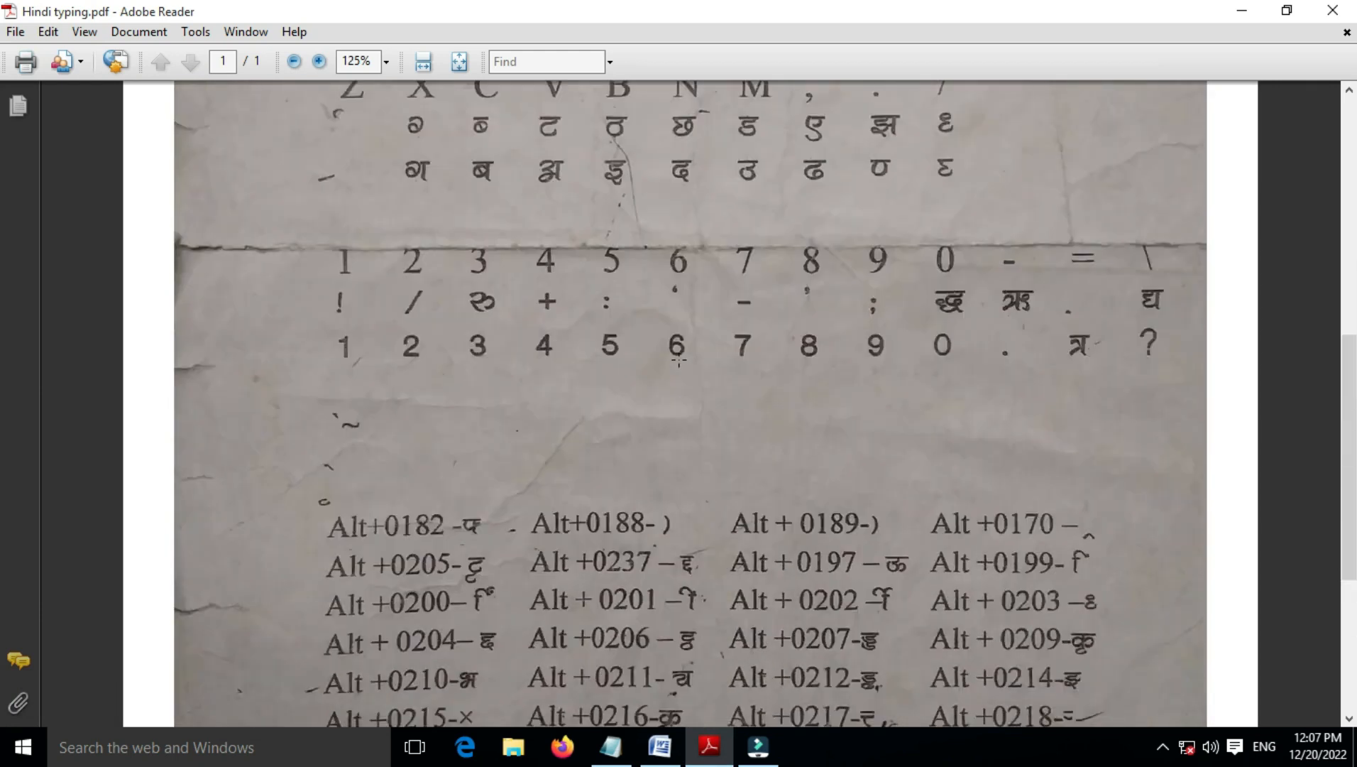
pyautogui.scroll(-3, 679, 360)
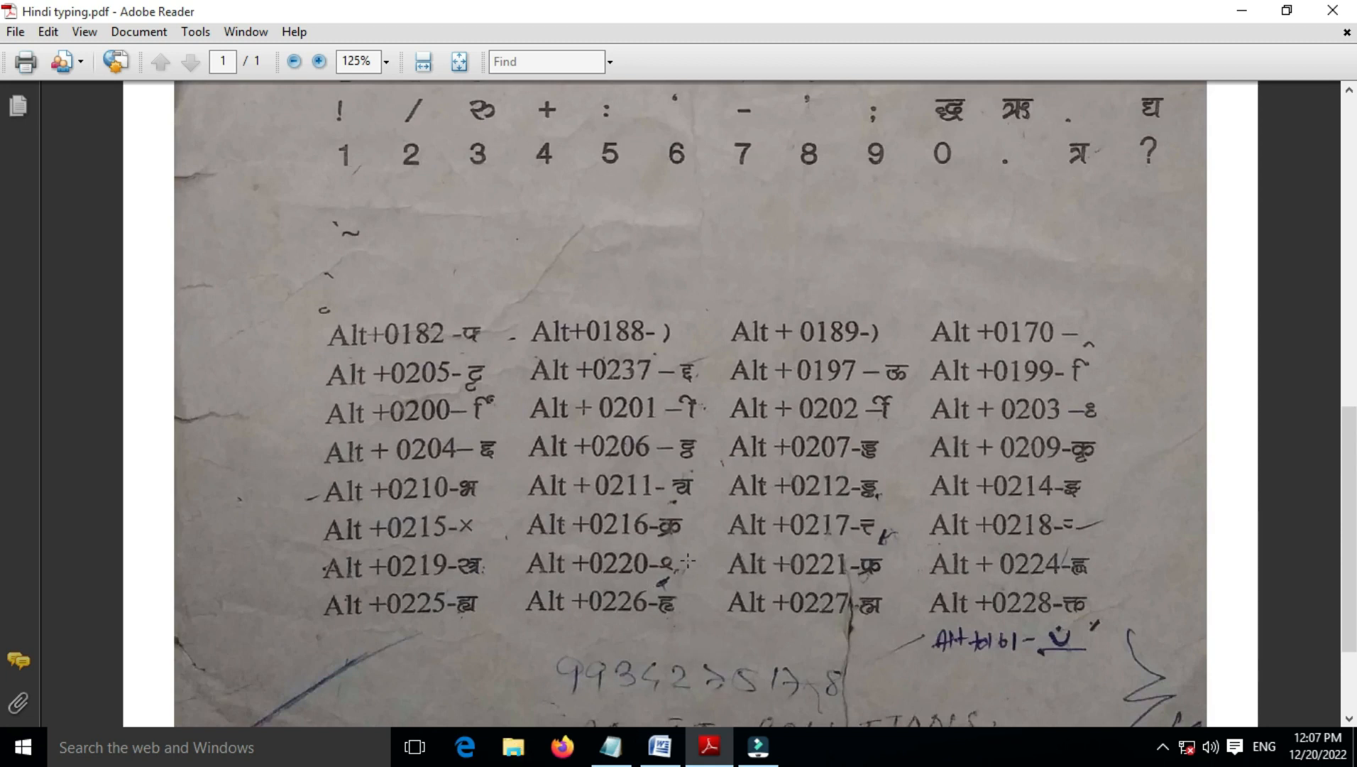
pyautogui.scroll(-2, 367, 292)
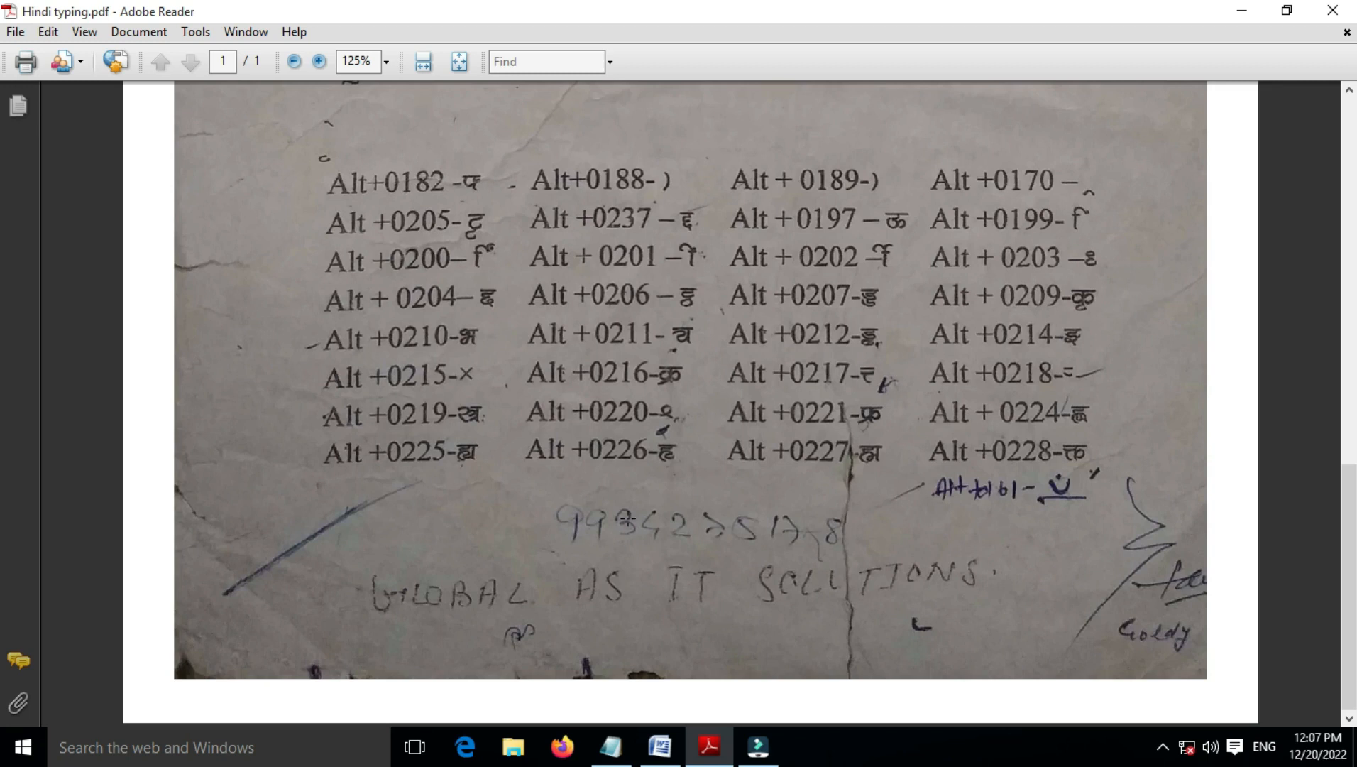
pyautogui.click(571, 504)
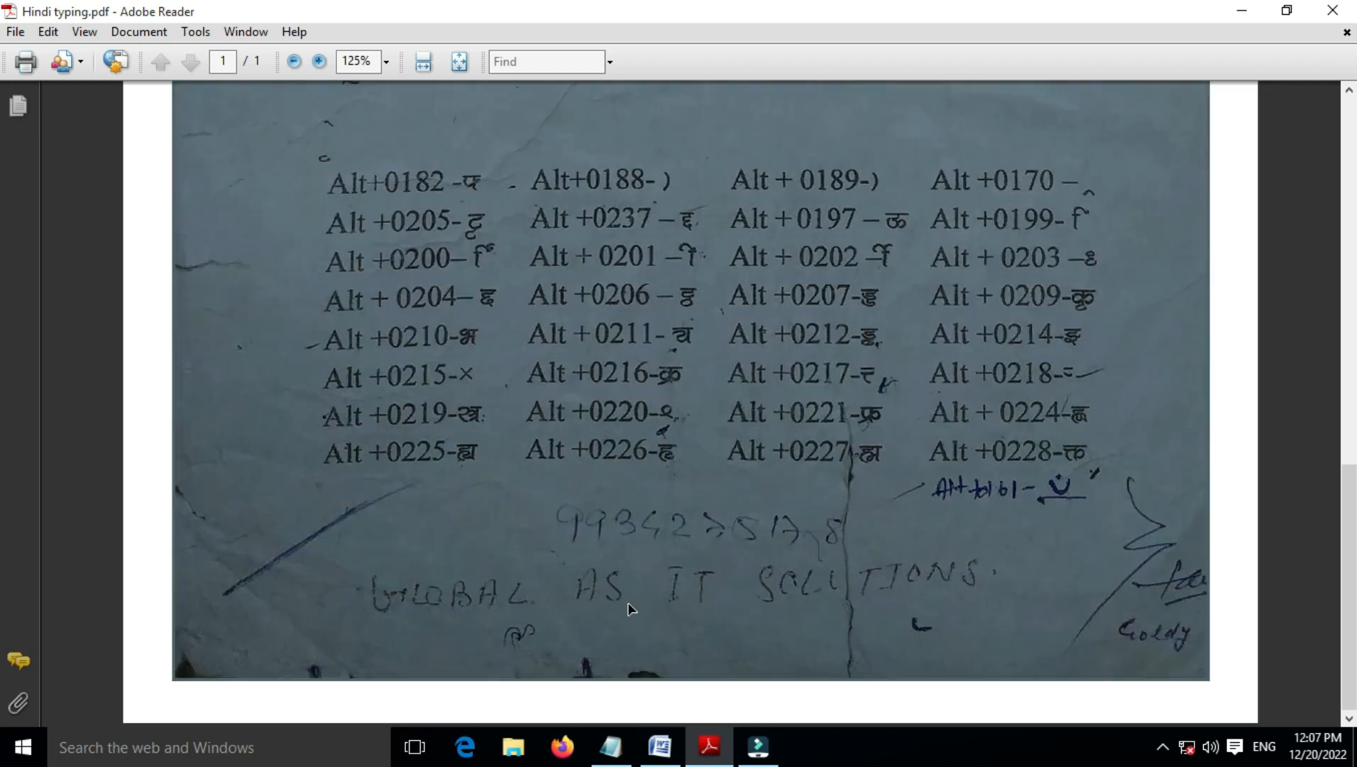
# Step: Return to Word, view the available fonts and font sizes without changing them, and place the cursor after the last practice letter
pyautogui.click(661, 747)
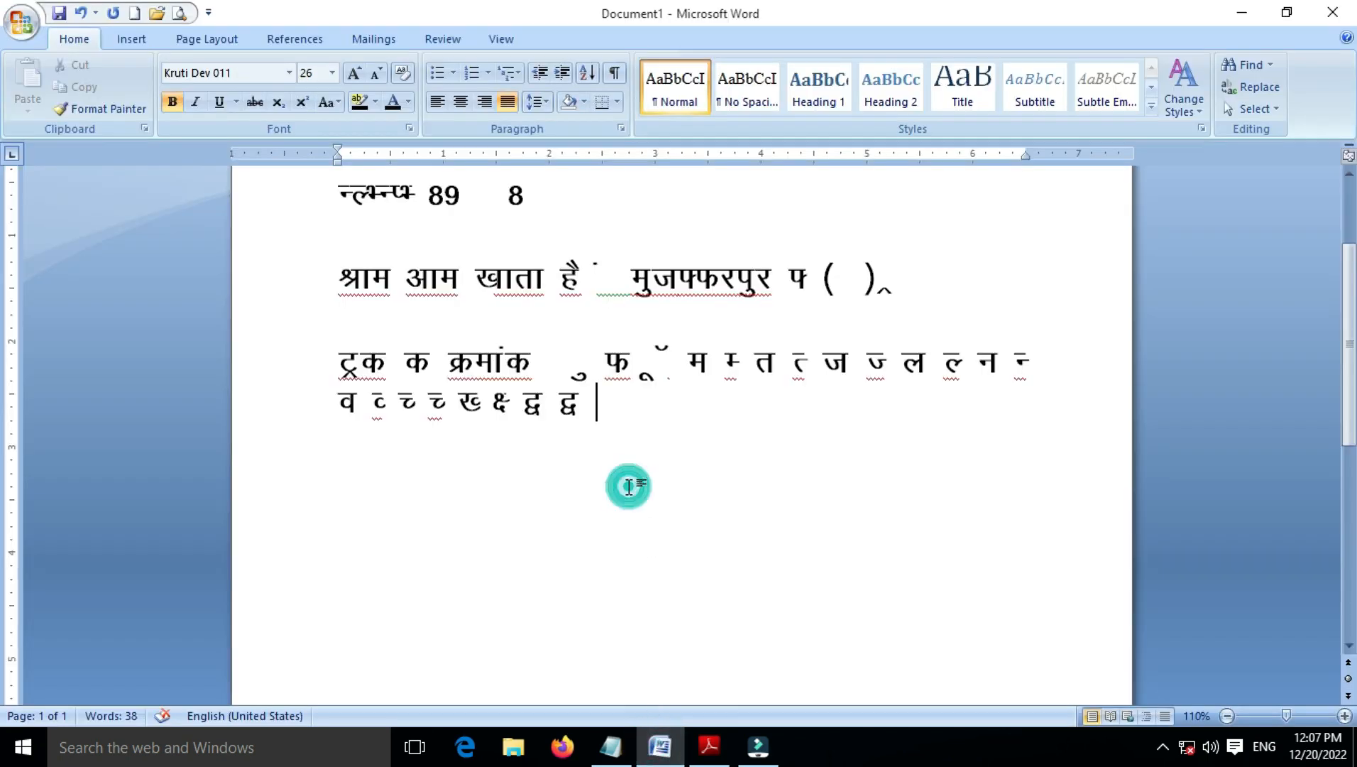
pyautogui.click(290, 74)
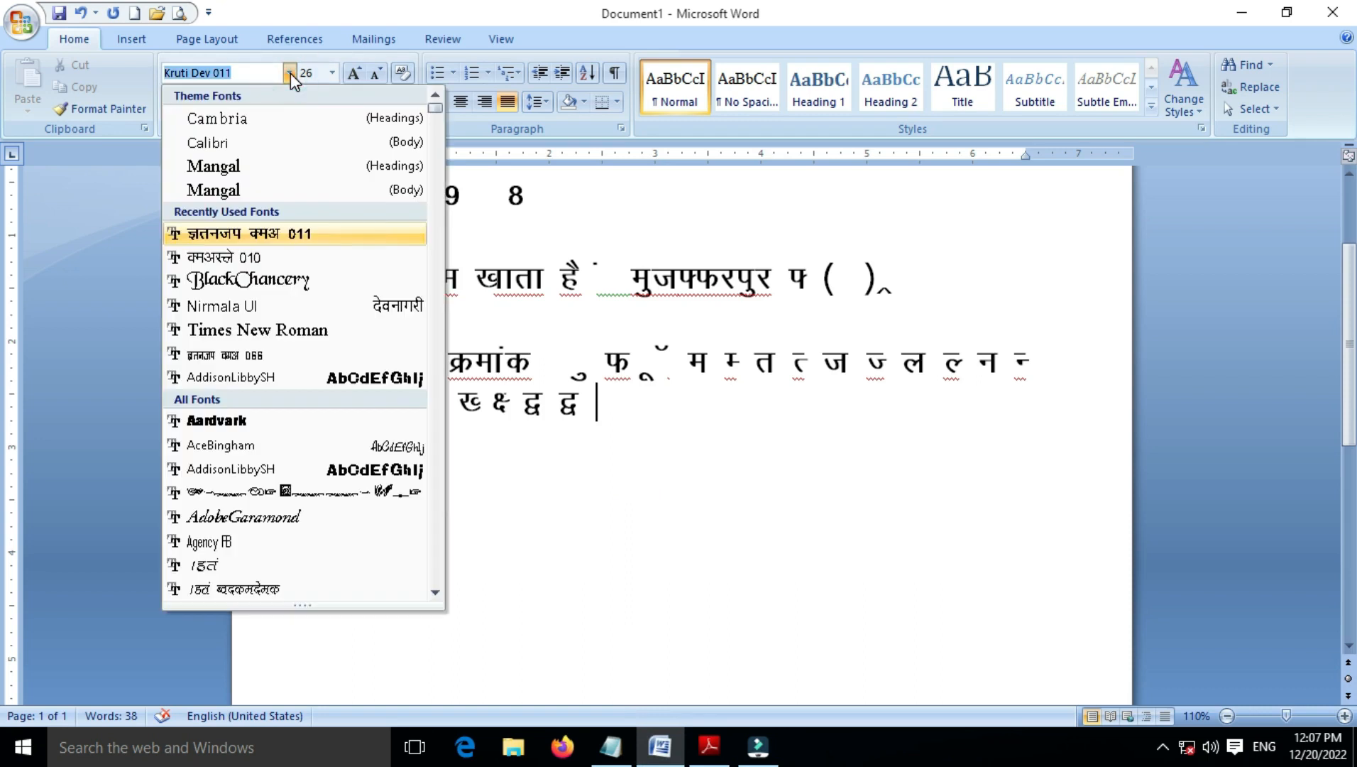
pyautogui.click(290, 73)
pyautogui.click(332, 73)
pyautogui.click(332, 73)
pyautogui.click(581, 406)
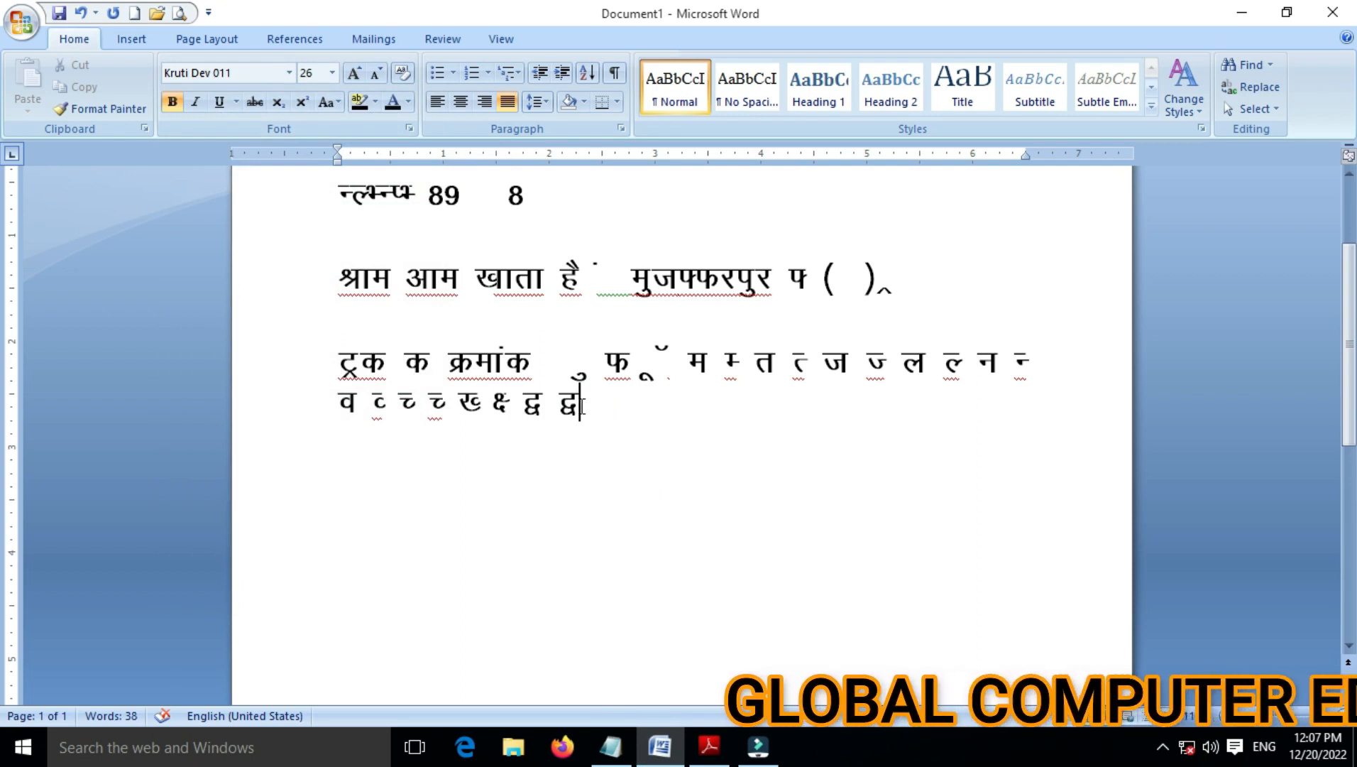
pyautogui.scroll(3, 581, 406)
pyautogui.scroll(-8, 580, 406)
pyautogui.scroll(8, 580, 406)
pyautogui.scroll(-5, 581, 406)
pyautogui.scroll(5, 581, 406)
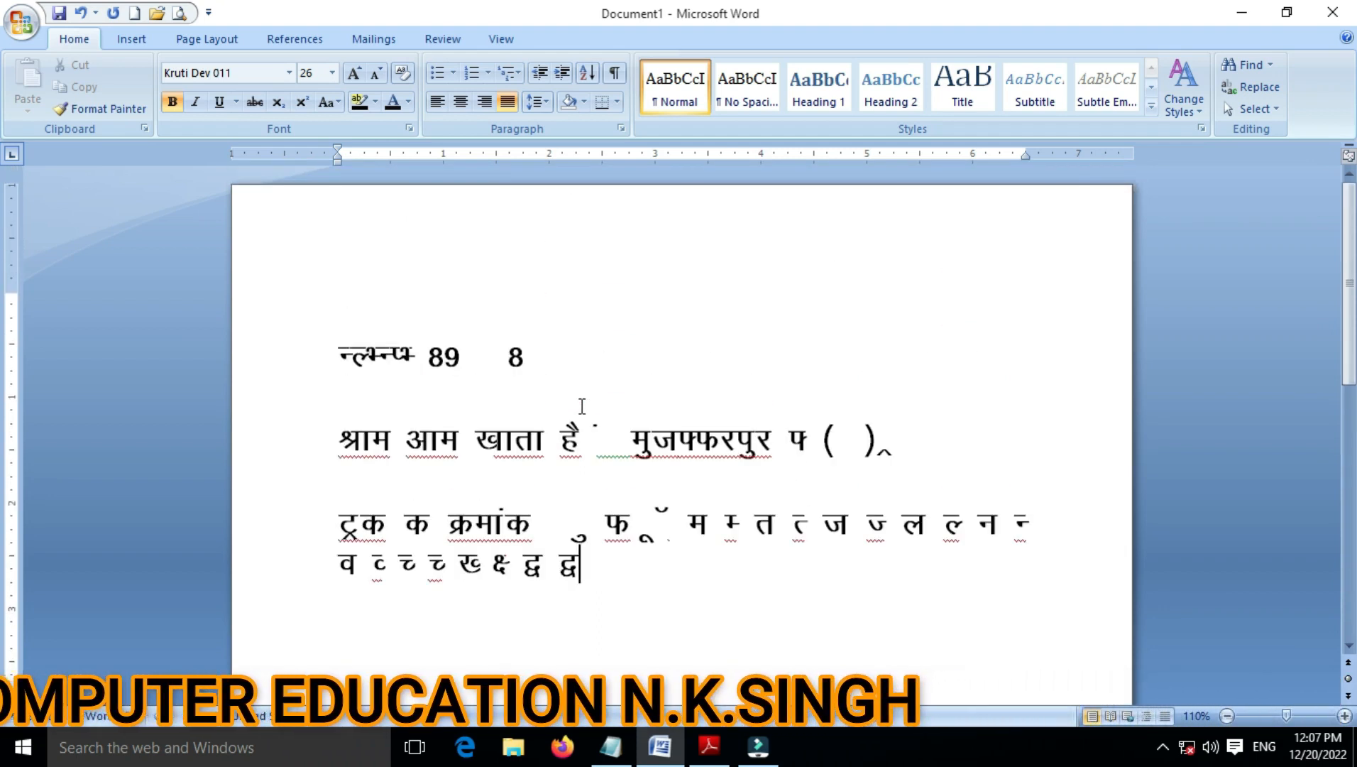
pyautogui.scroll(-4, 582, 406)
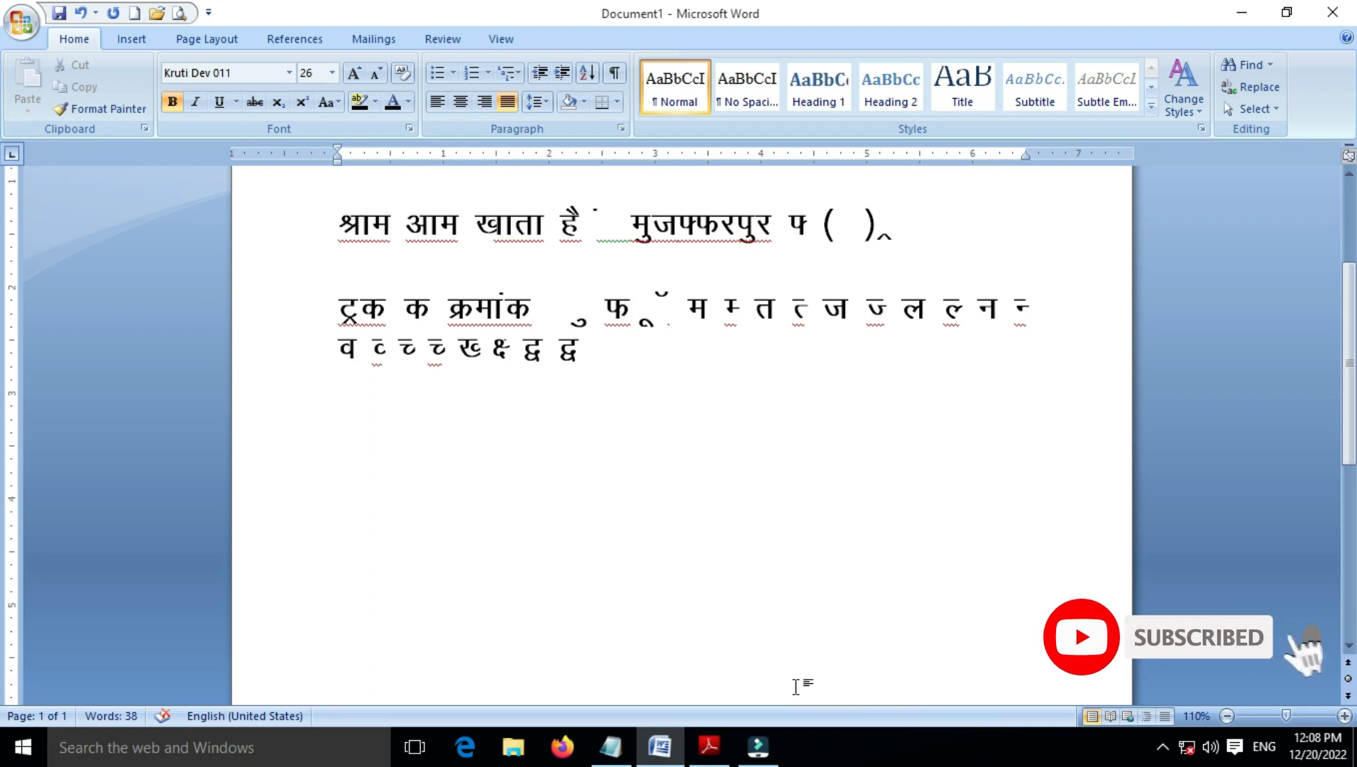
pyautogui.scroll(-2, 712, 600)
pyautogui.scroll(1, 713, 599)
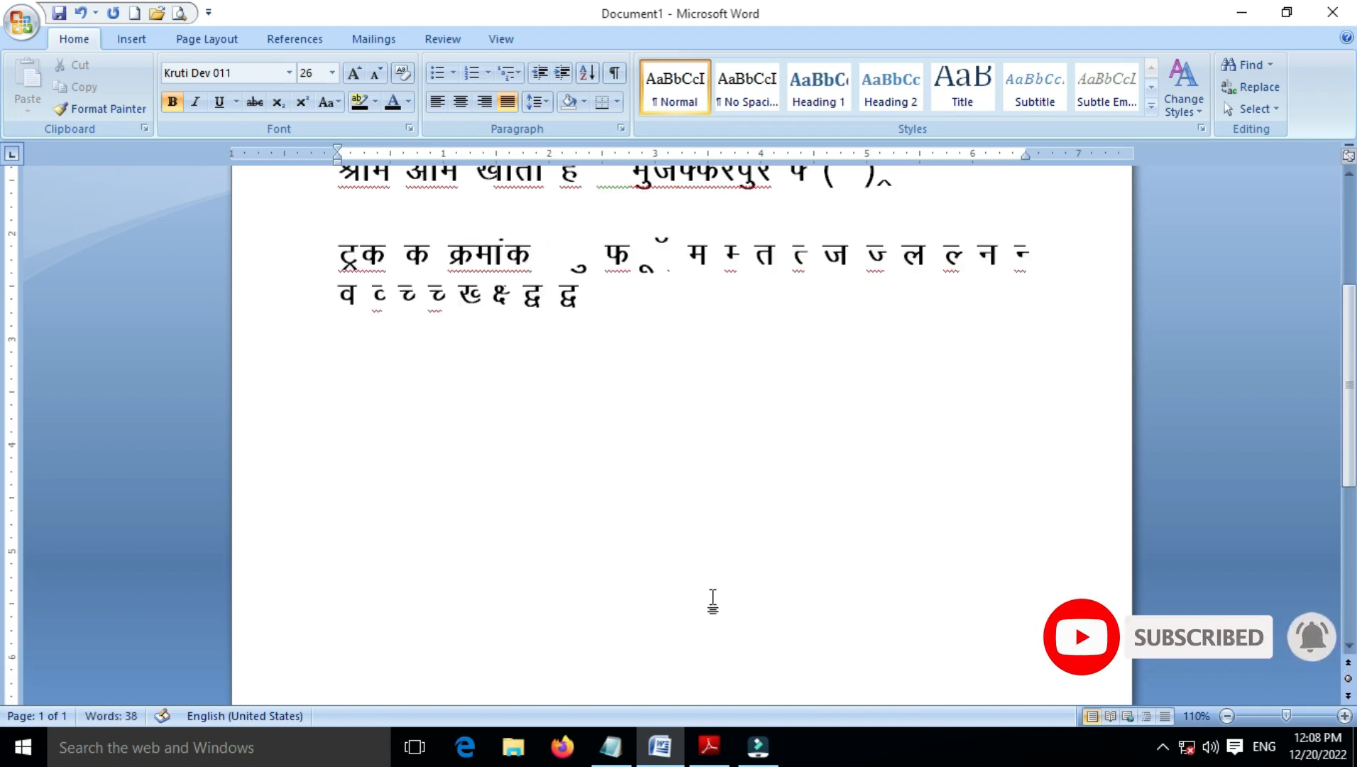